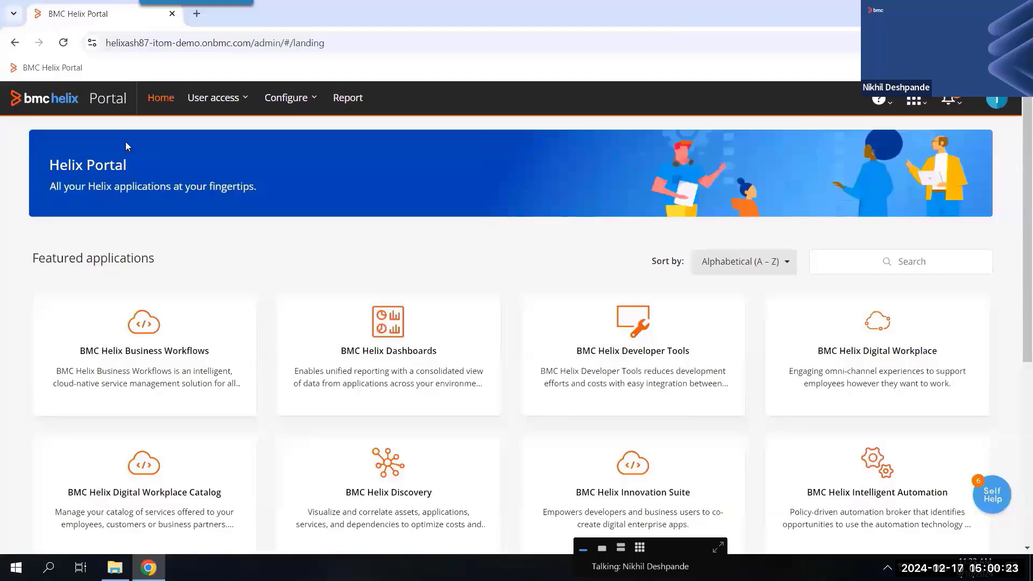
Open BMC Helix Dashboards from the portal, dismiss the error notification and undock the navigation menu
click(63, 46)
click(349, 320)
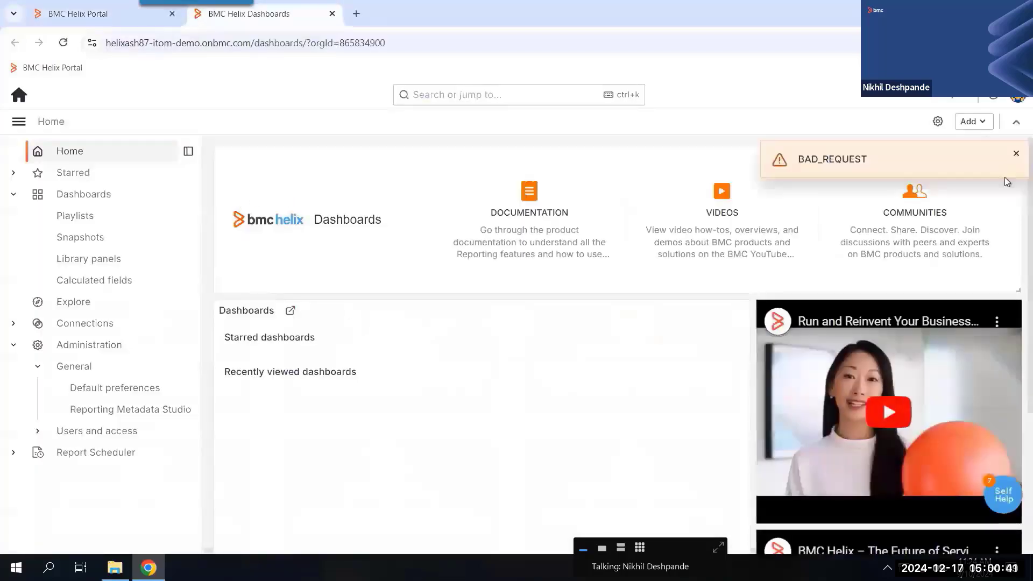
click(1016, 153)
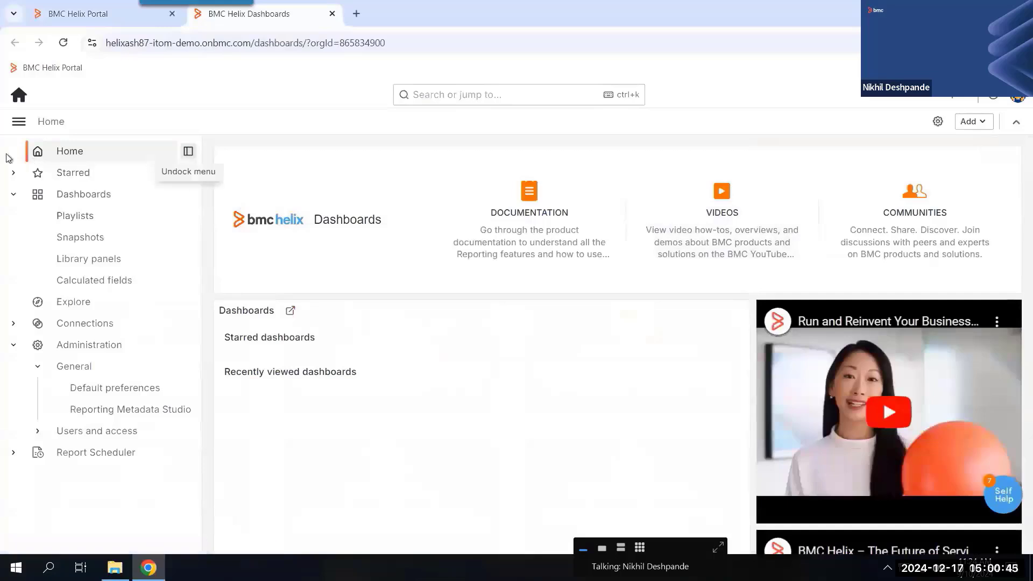
click(188, 154)
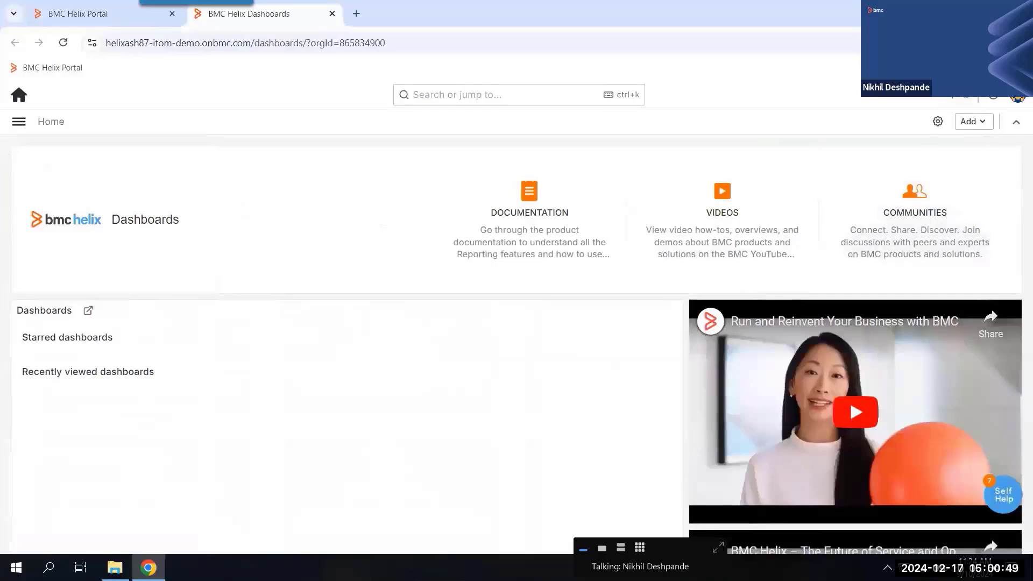
Create a new dashboard and add a visualization to it
click(971, 121)
click(933, 123)
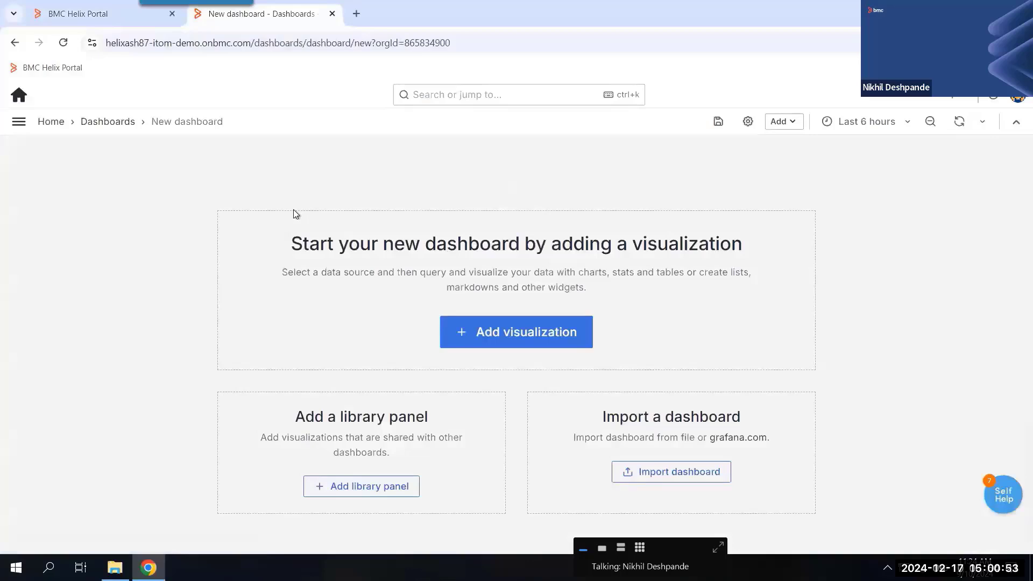
click(510, 334)
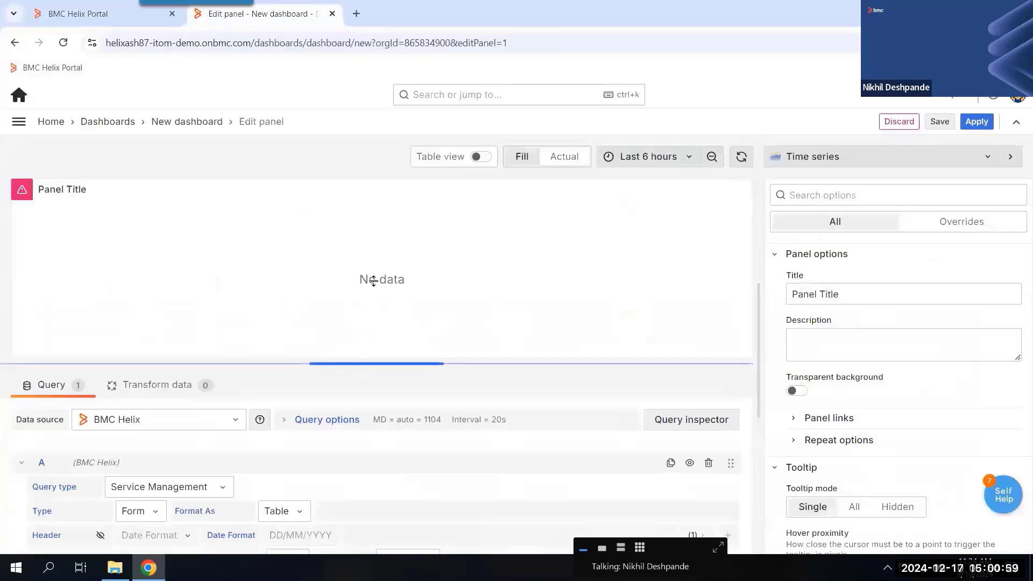
Enlarge the query area, choose the Service Management query type for query A and set its type to Visual query builder
drag(368, 363, 228, 291)
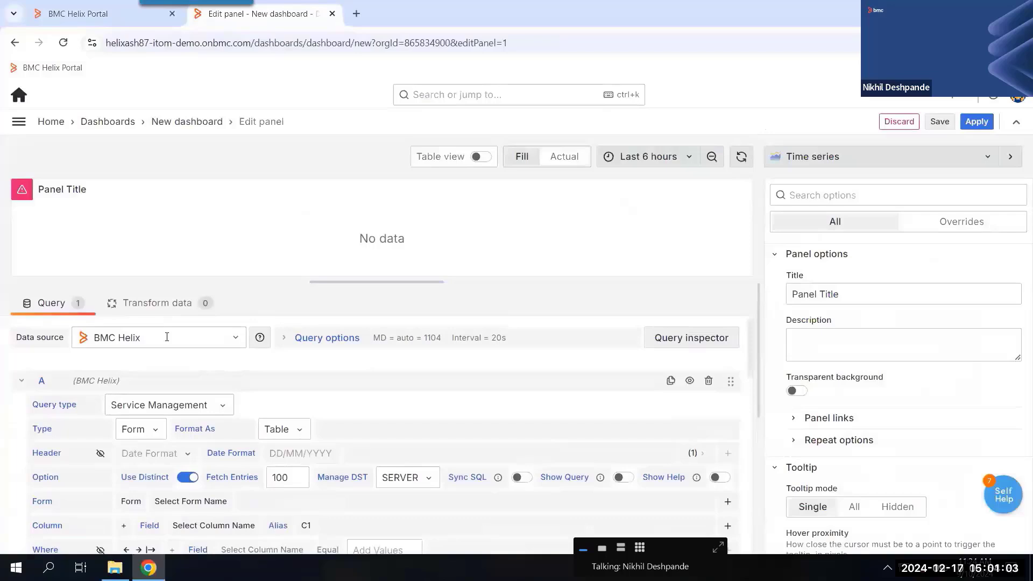
click(182, 405)
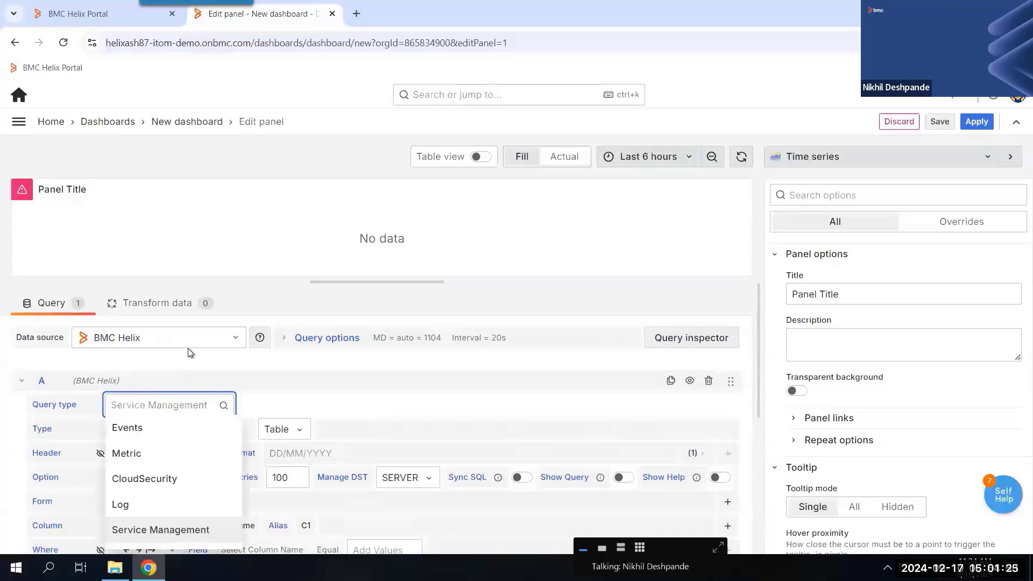
scroll(161, 430, down, 2)
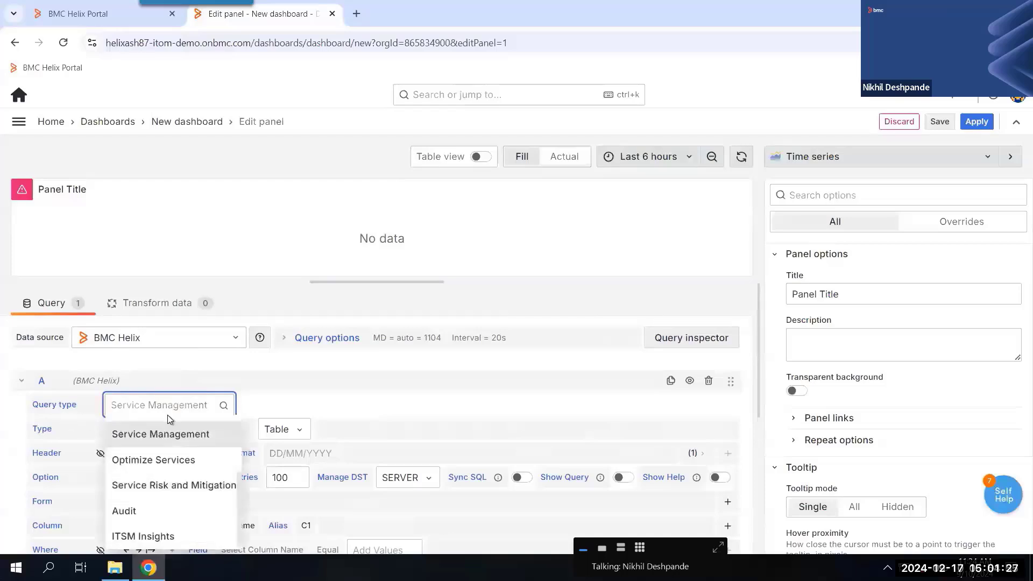
click(160, 433)
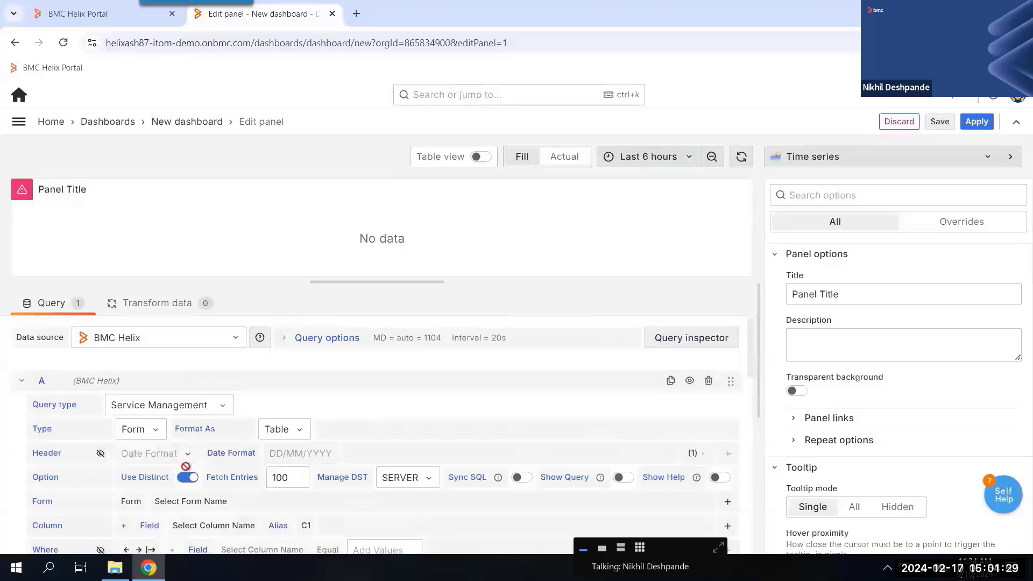
scroll(162, 494, down, 1)
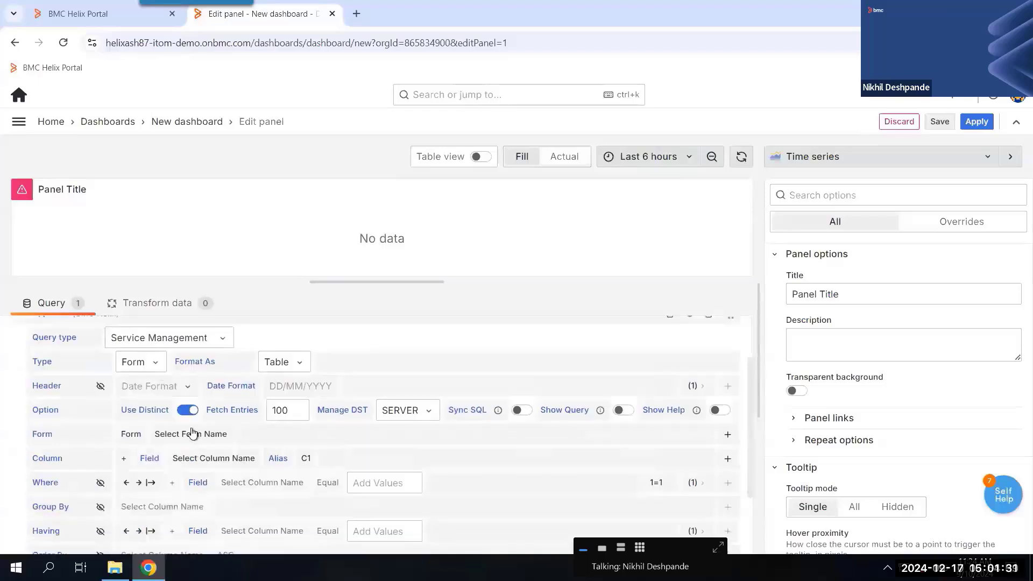
click(151, 359)
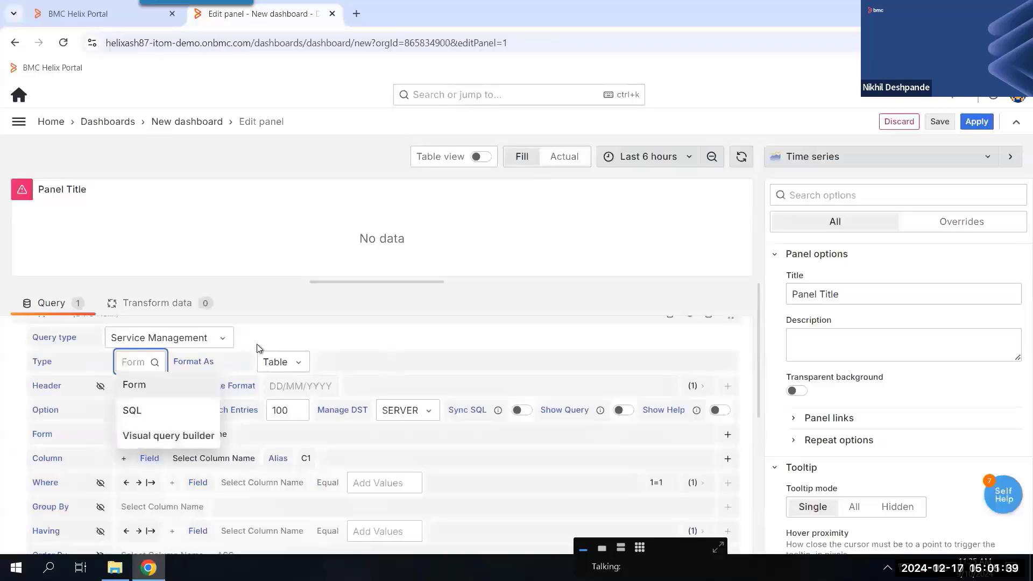
click(127, 361)
click(146, 362)
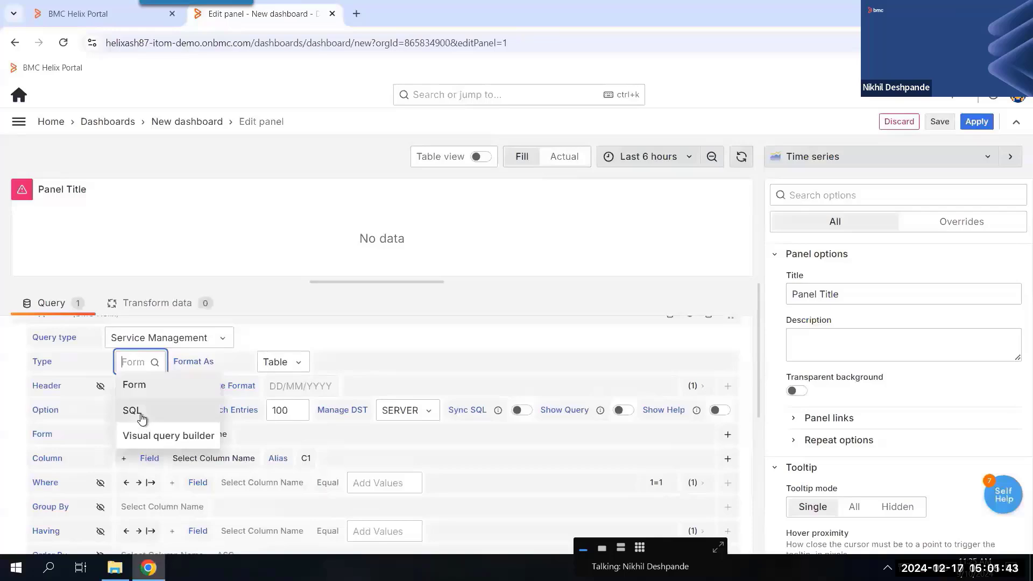
click(180, 438)
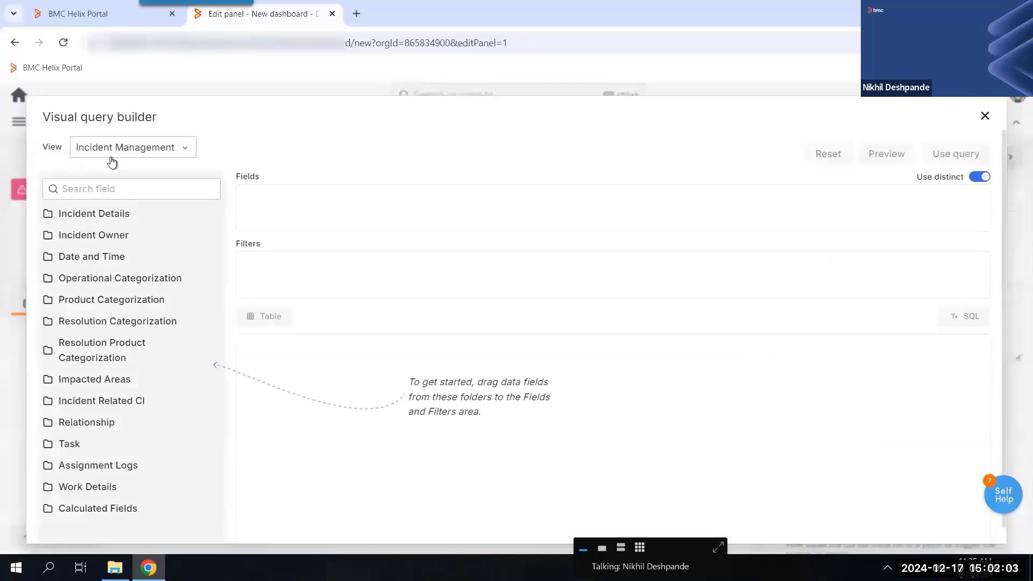
Choose the Incident Management view and examine the fields in the Incident Details, Incident Owner and Date and Time folders
click(180, 154)
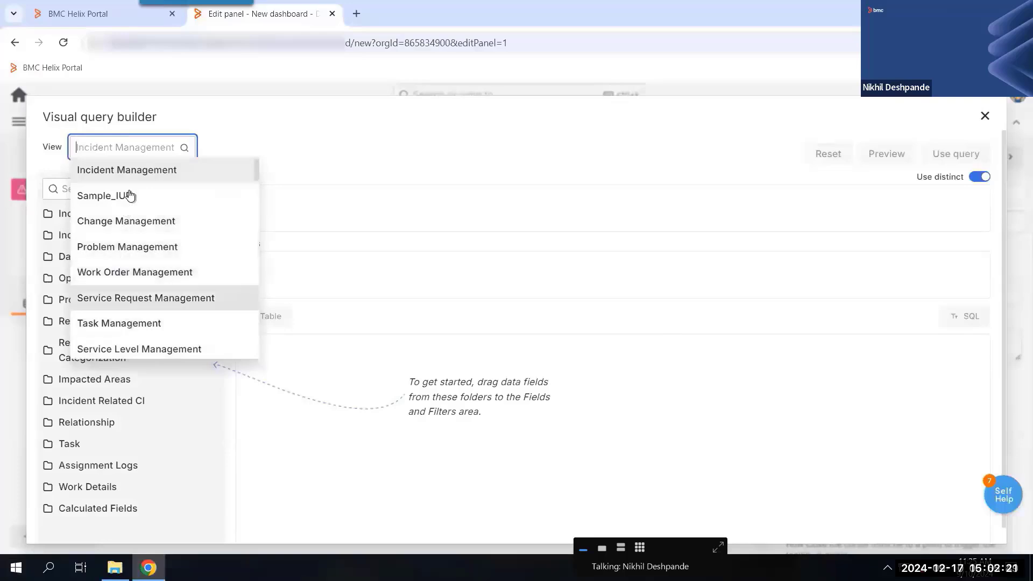
click(138, 175)
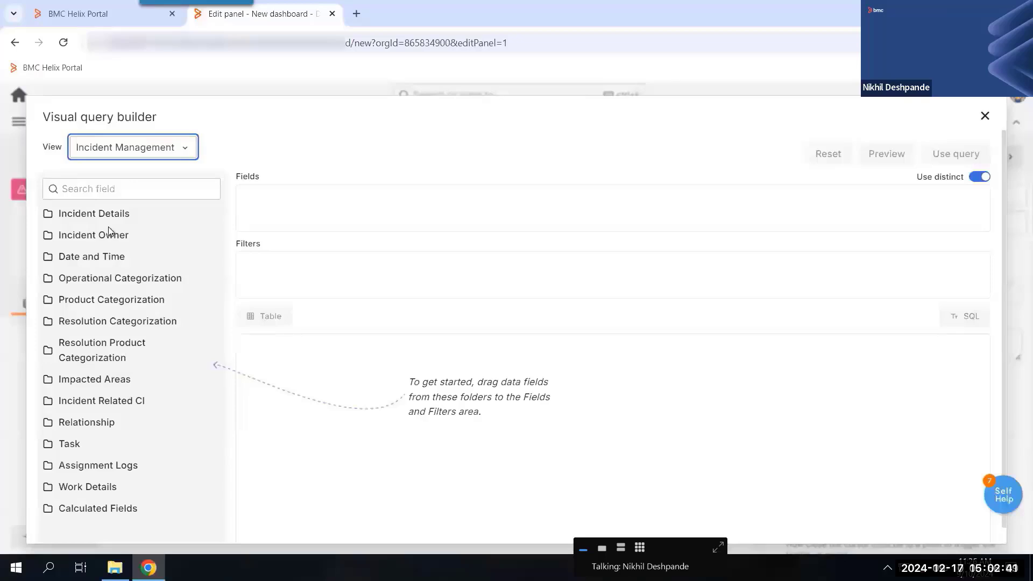
click(99, 214)
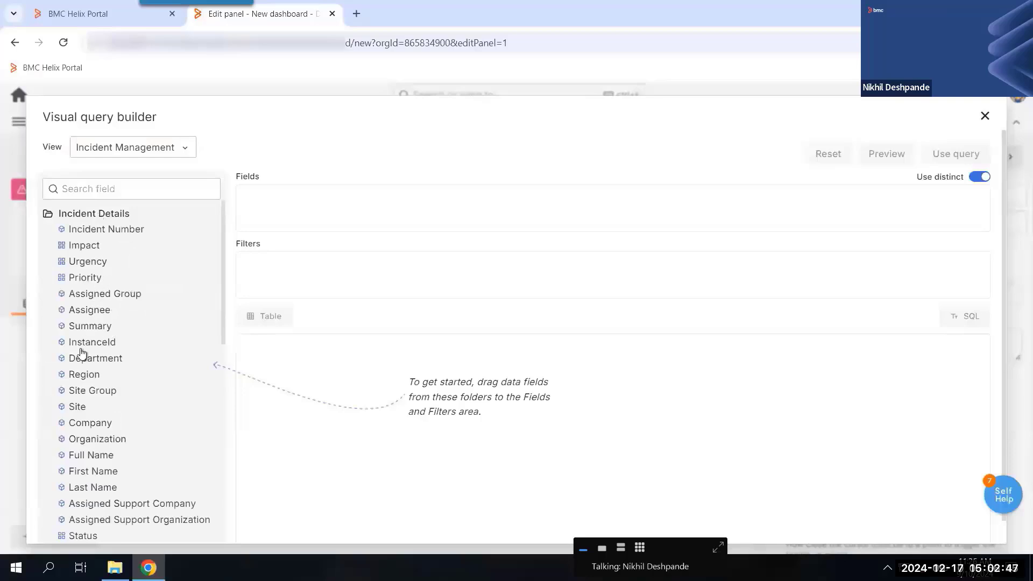
click(97, 214)
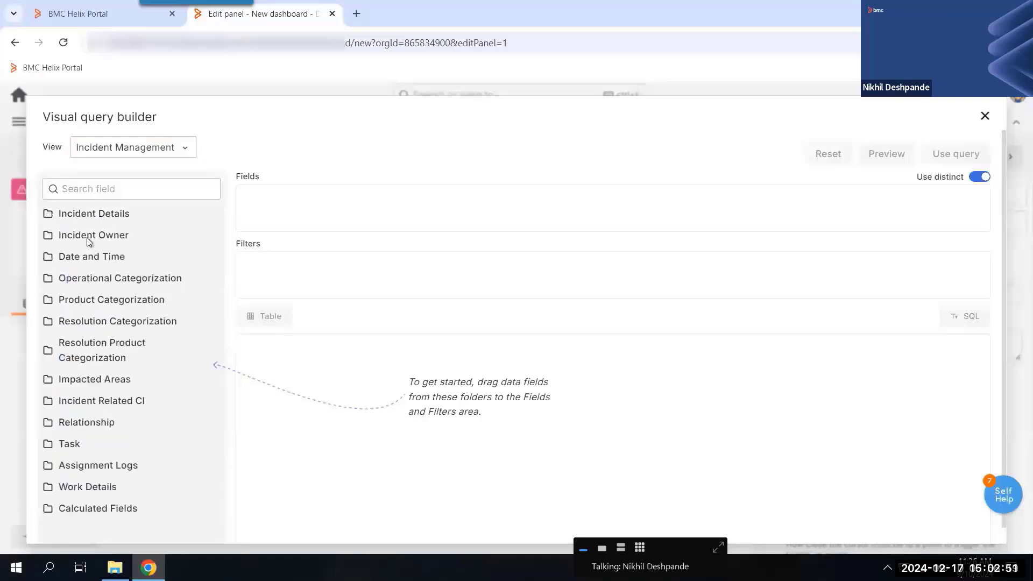
click(89, 240)
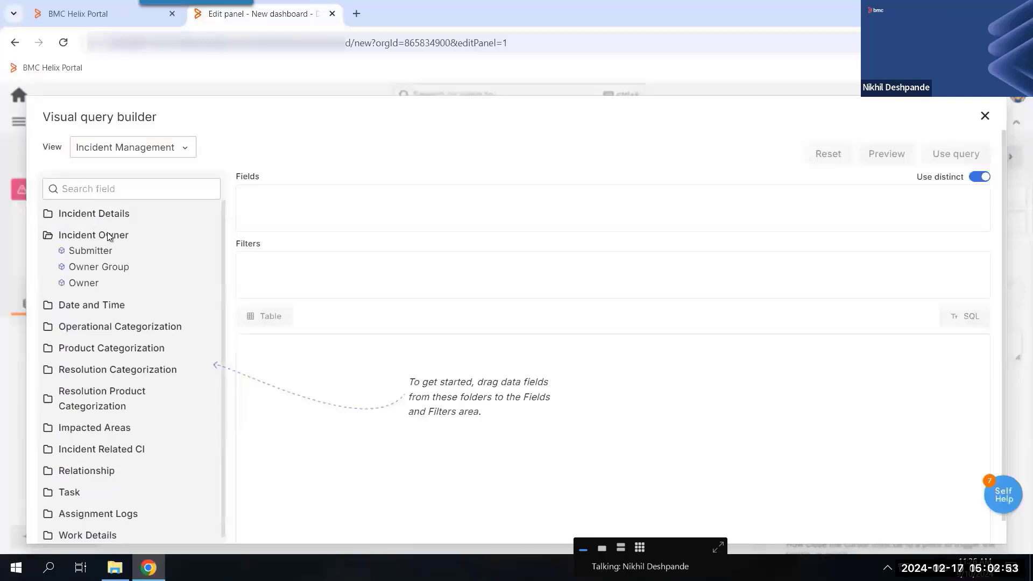
click(85, 239)
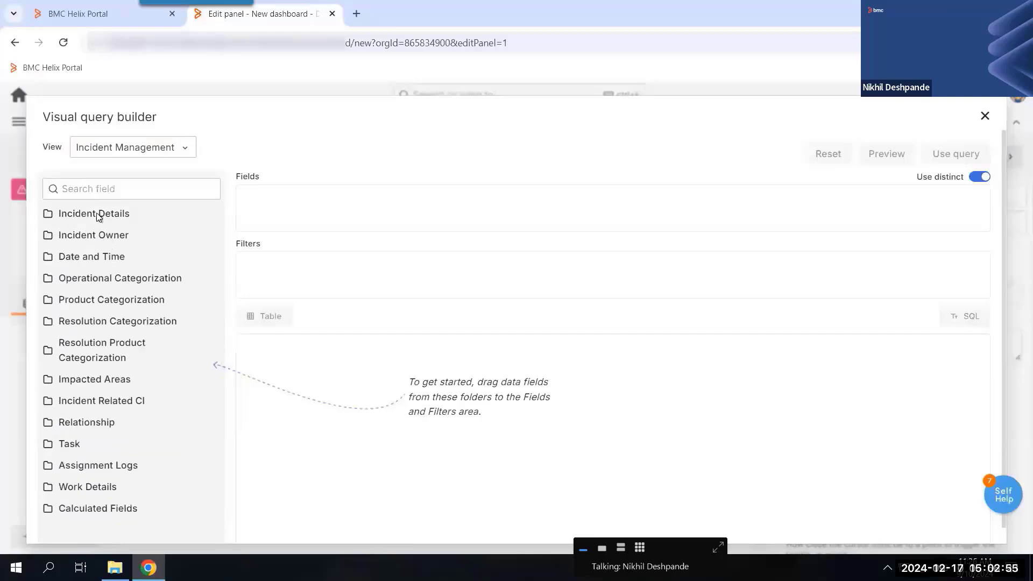
click(93, 213)
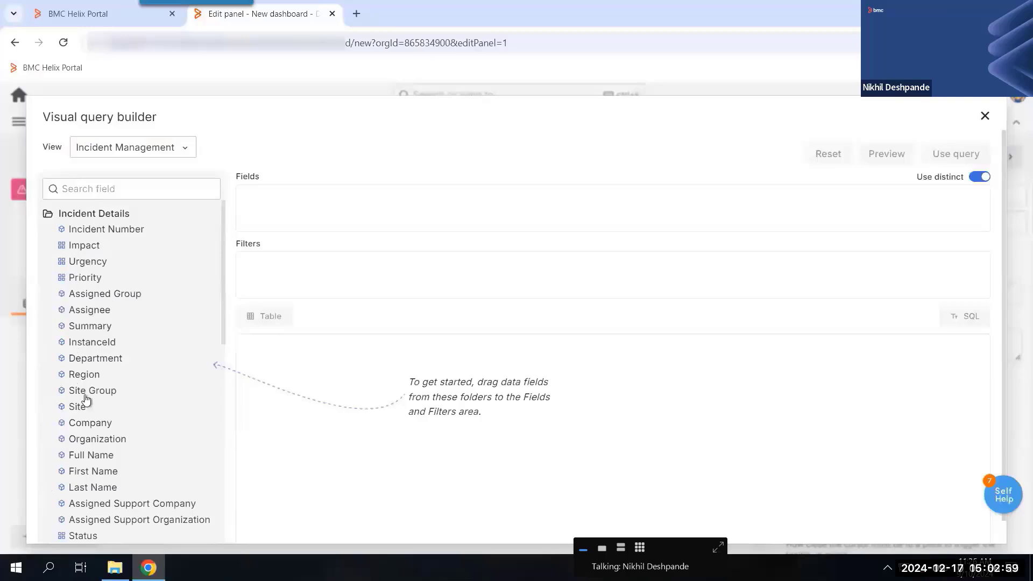
click(93, 214)
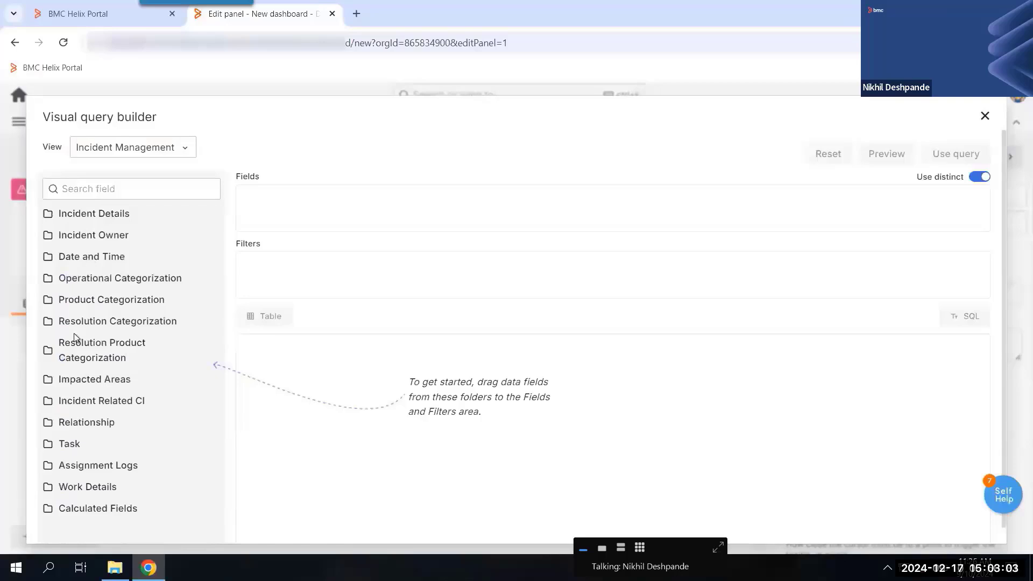
click(89, 257)
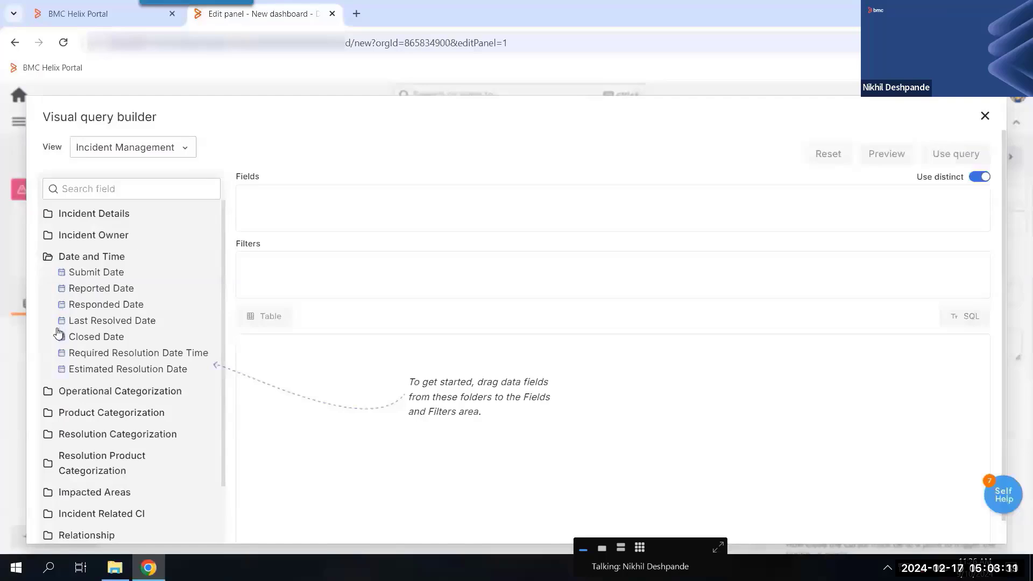
click(89, 238)
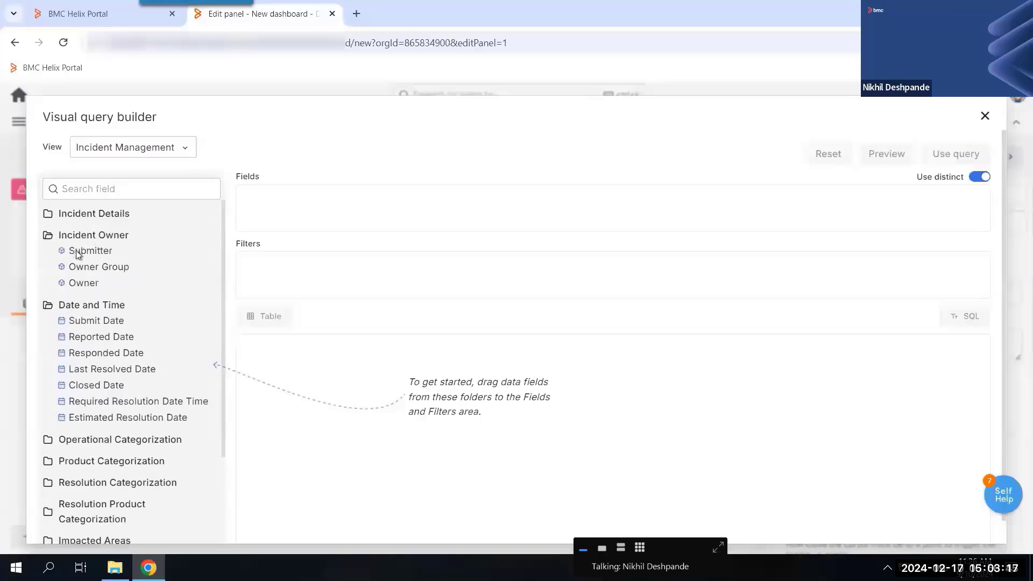
click(90, 216)
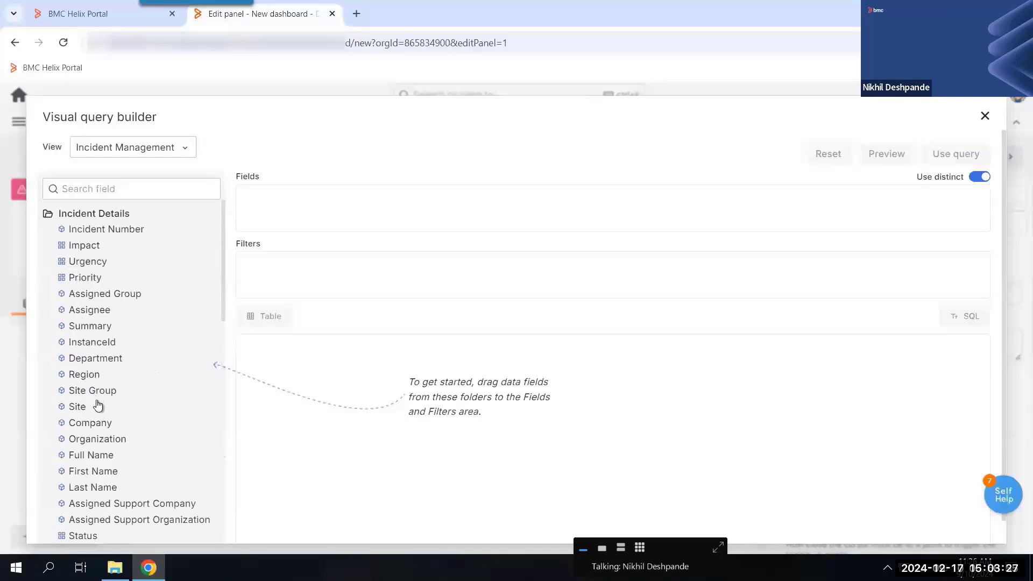
scroll(80, 371, down, 10)
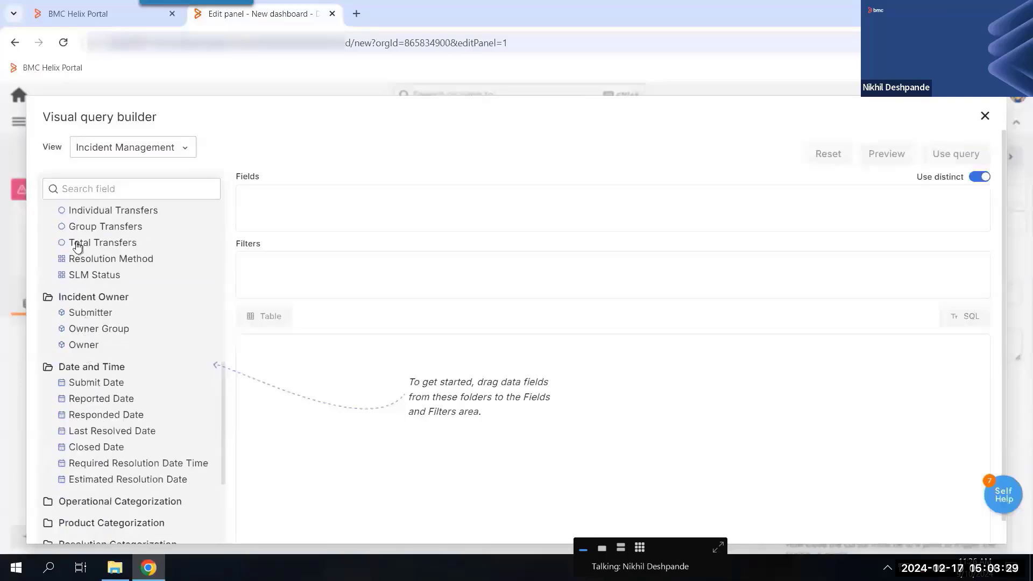
scroll(110, 247, up, 1)
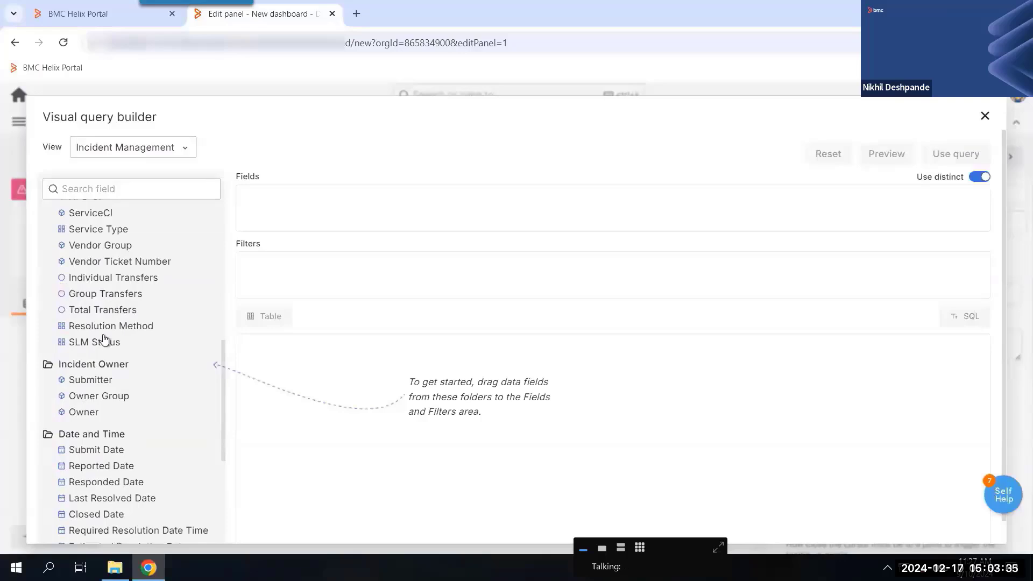
scroll(95, 309, up, 8)
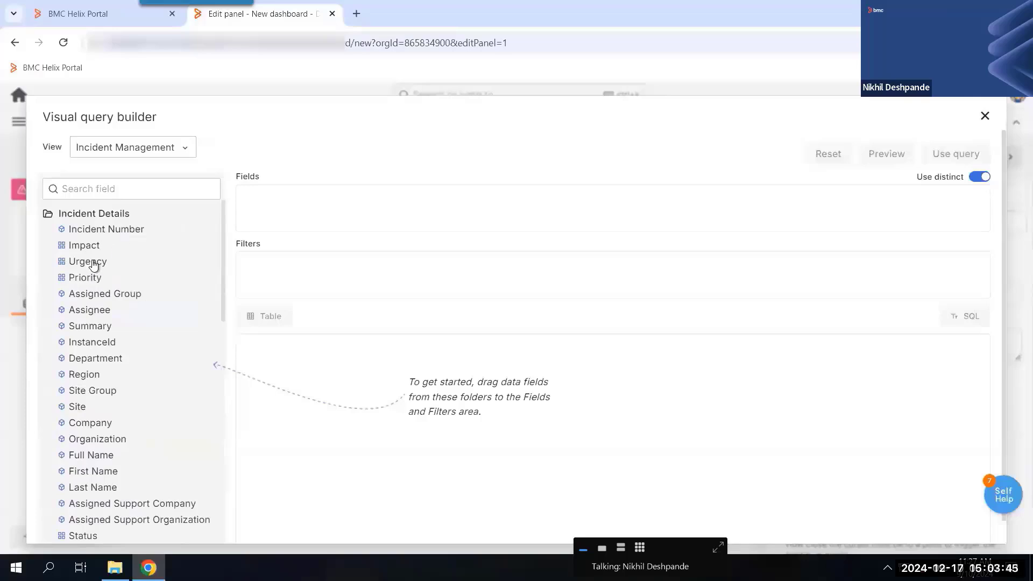
Add Incident Number and Priority to the query's fields and preview the query as a table and as SQL
drag(105, 237, 272, 202)
drag(84, 277, 361, 233)
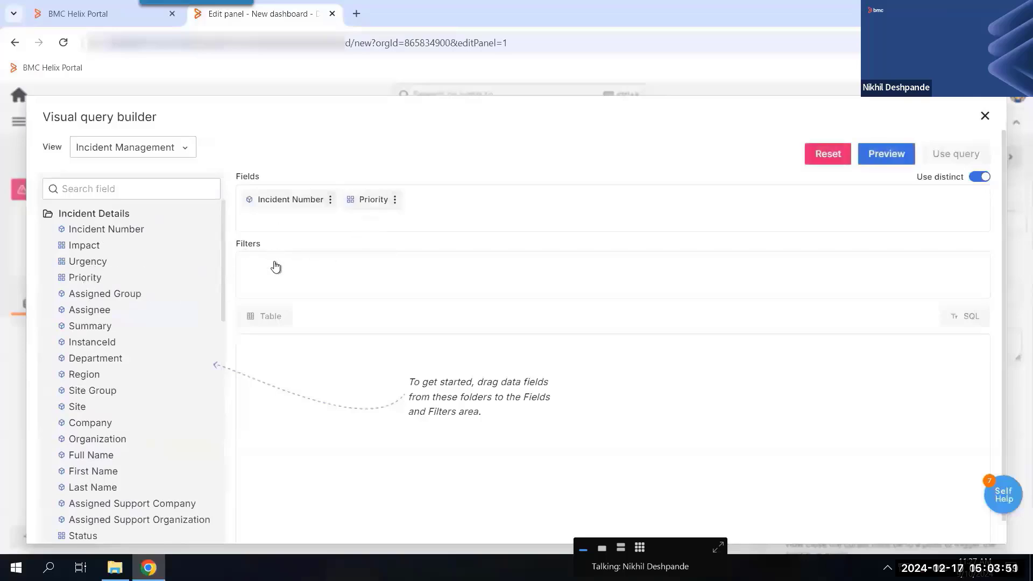
click(875, 163)
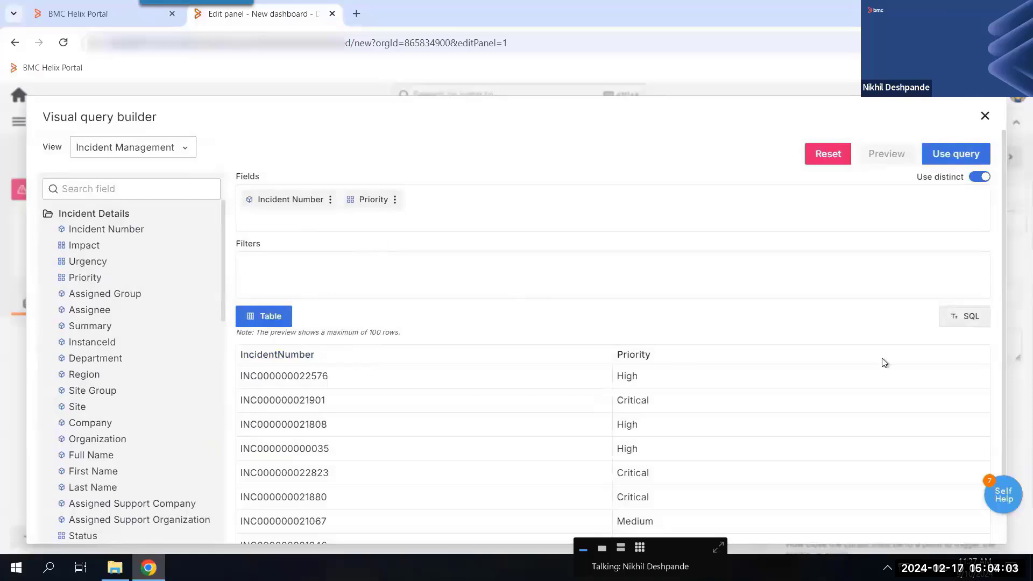
click(962, 321)
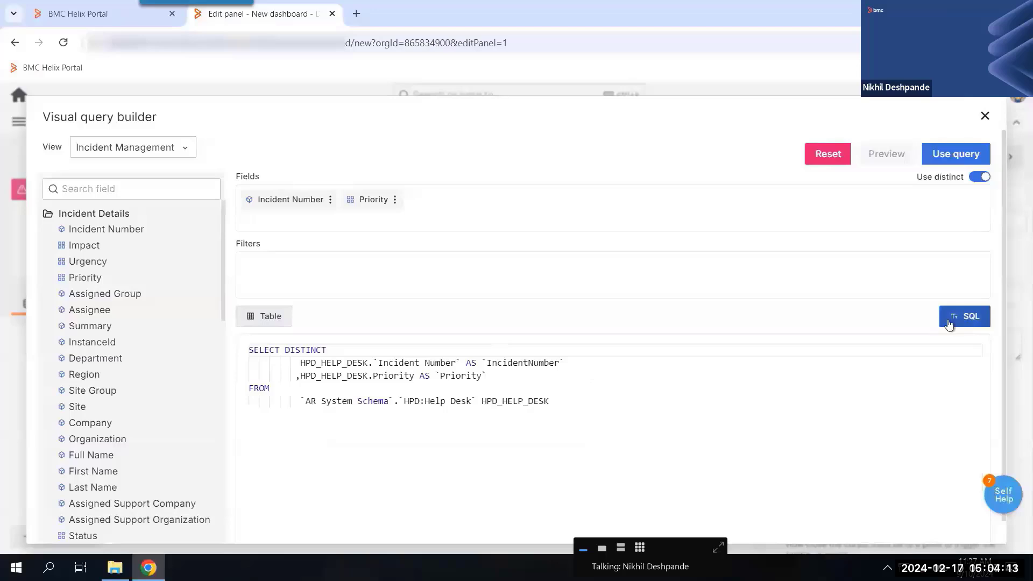
click(277, 321)
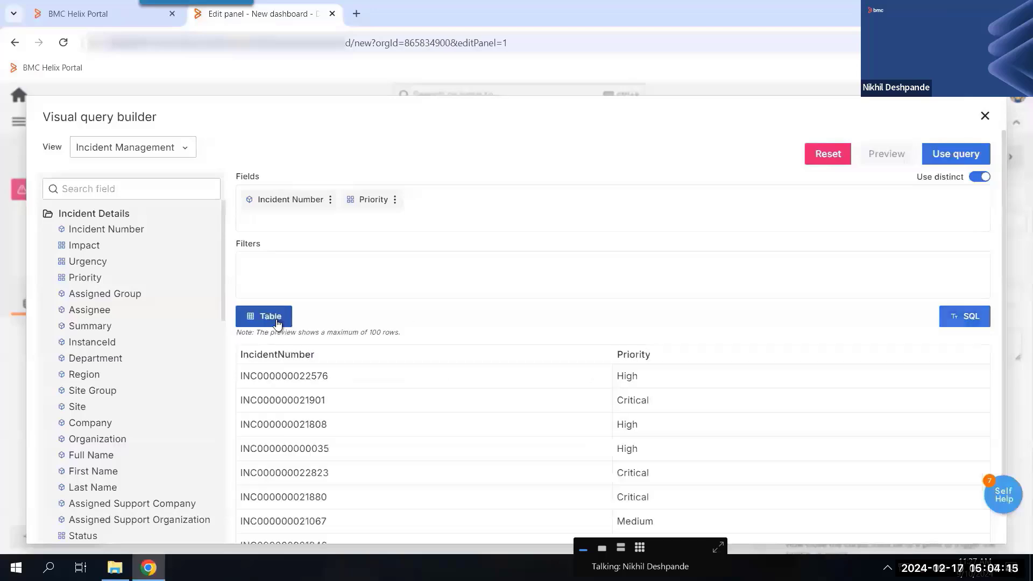
Use the built query in the panel, switch its visualization to a table and apply the panel to the dashboard
click(953, 161)
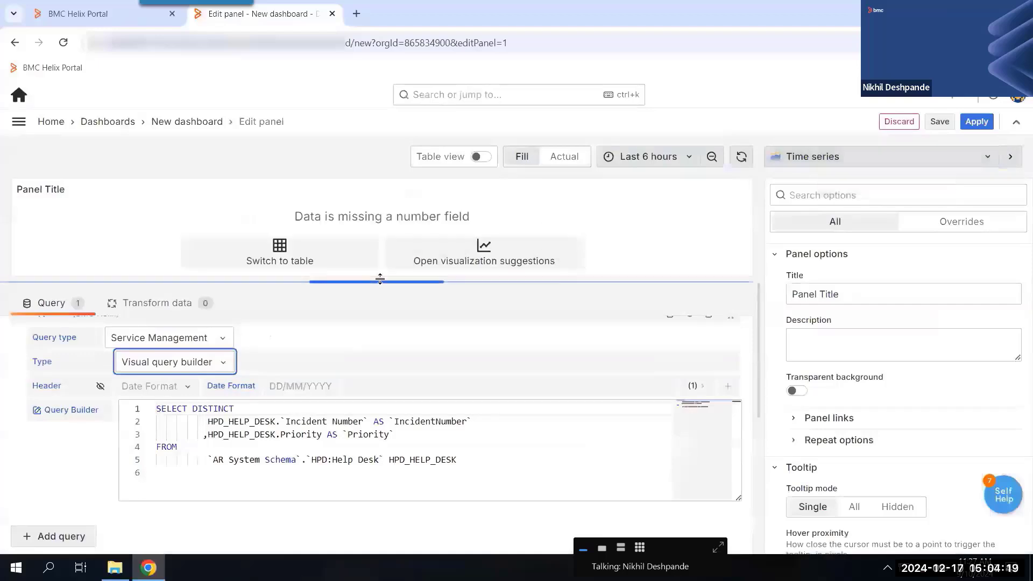
drag(379, 278, 376, 338)
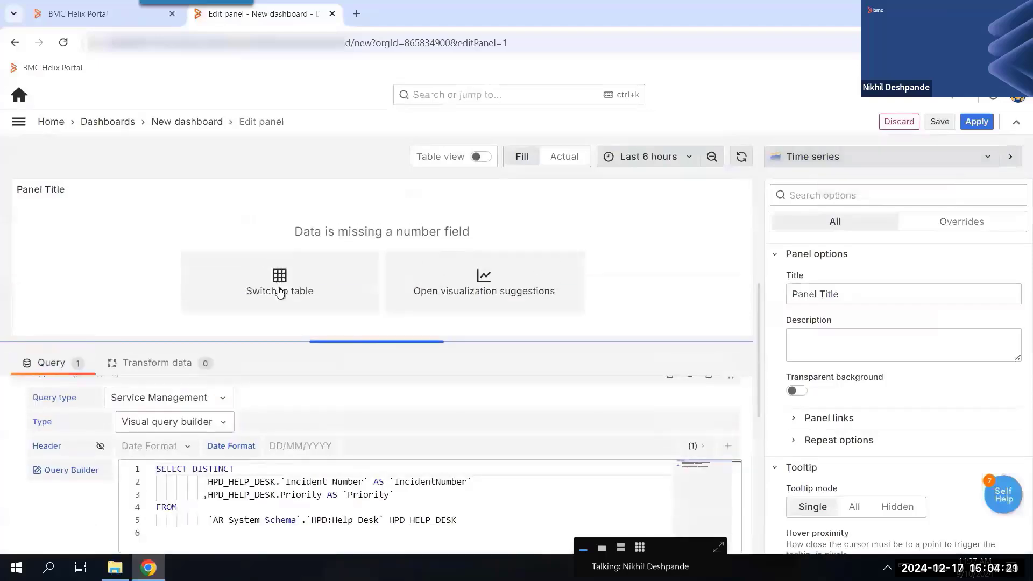
click(272, 269)
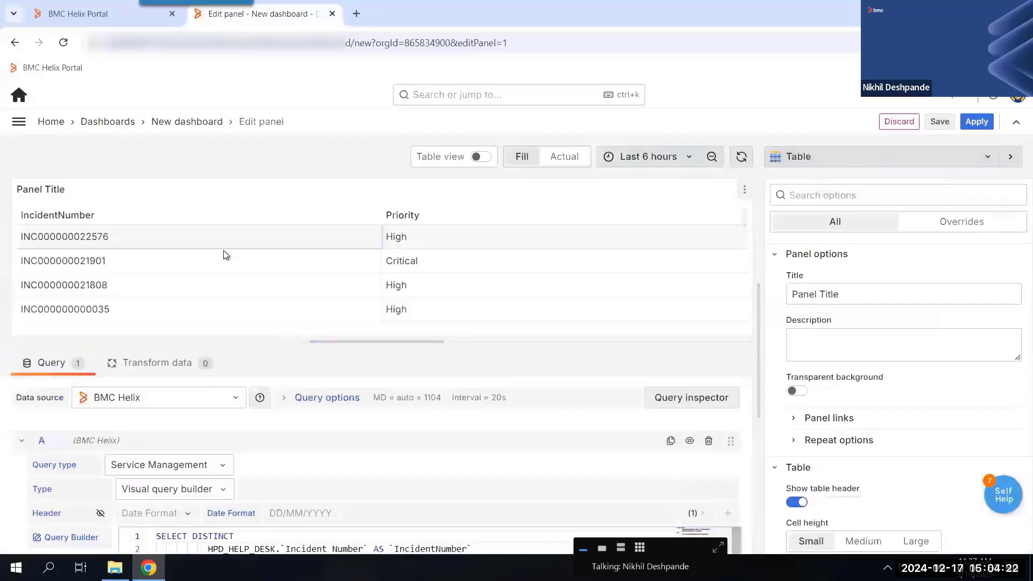
click(976, 121)
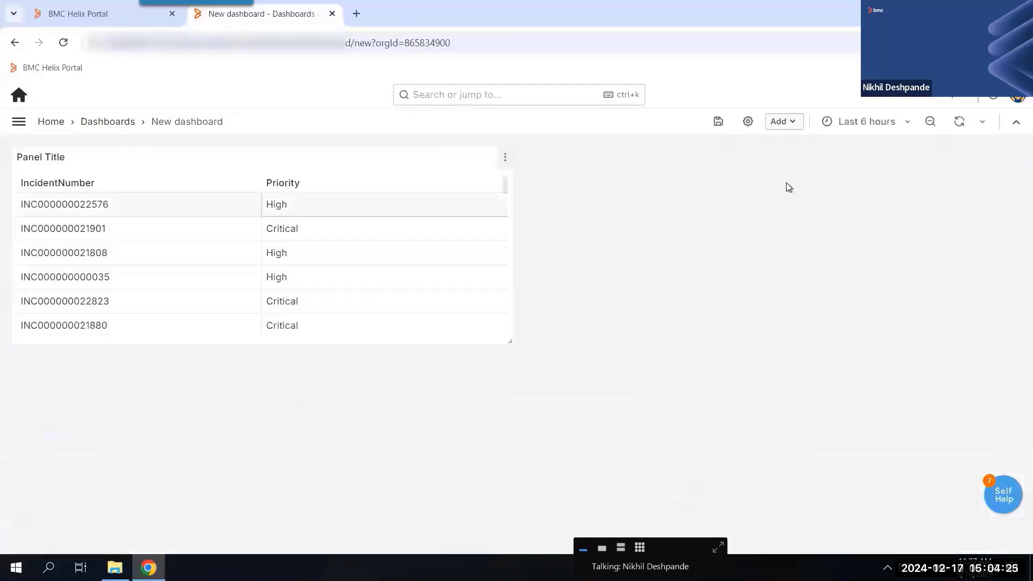
Edit the table panel, reopen its query in the visual query builder and place Priority before Incident Number in the fields
click(504, 160)
click(415, 208)
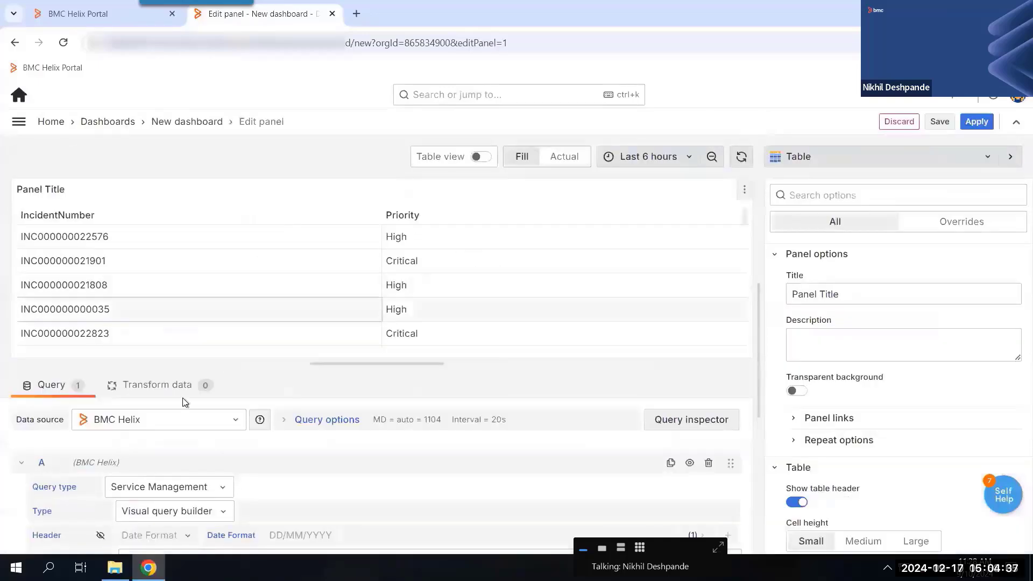
scroll(95, 476, down, 1)
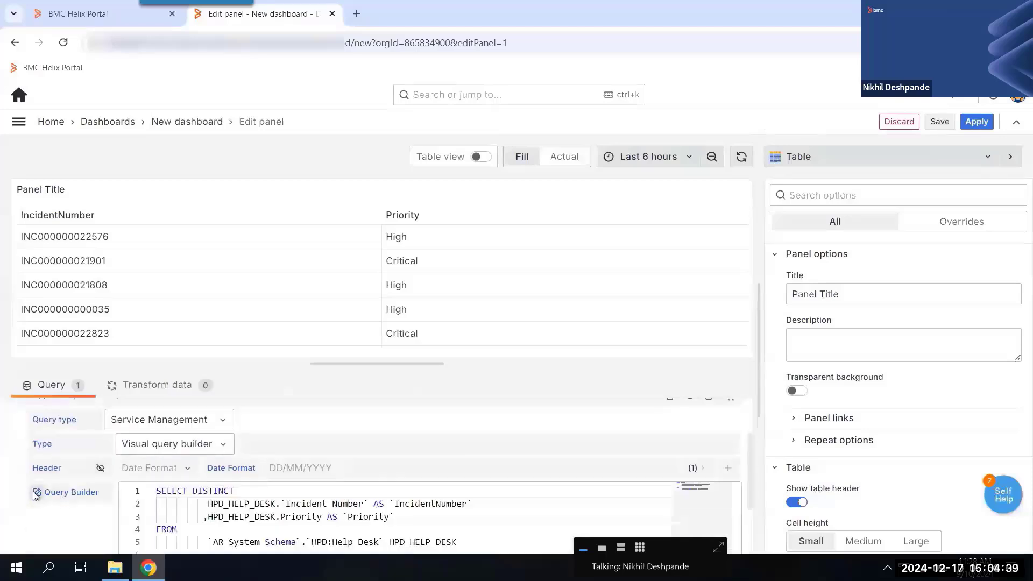
click(67, 491)
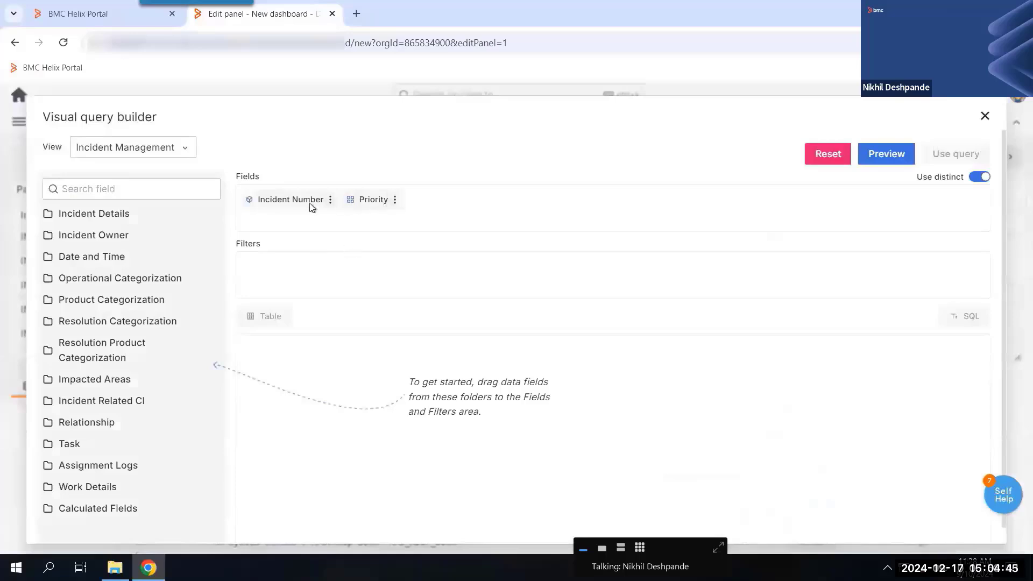
drag(311, 207, 395, 205)
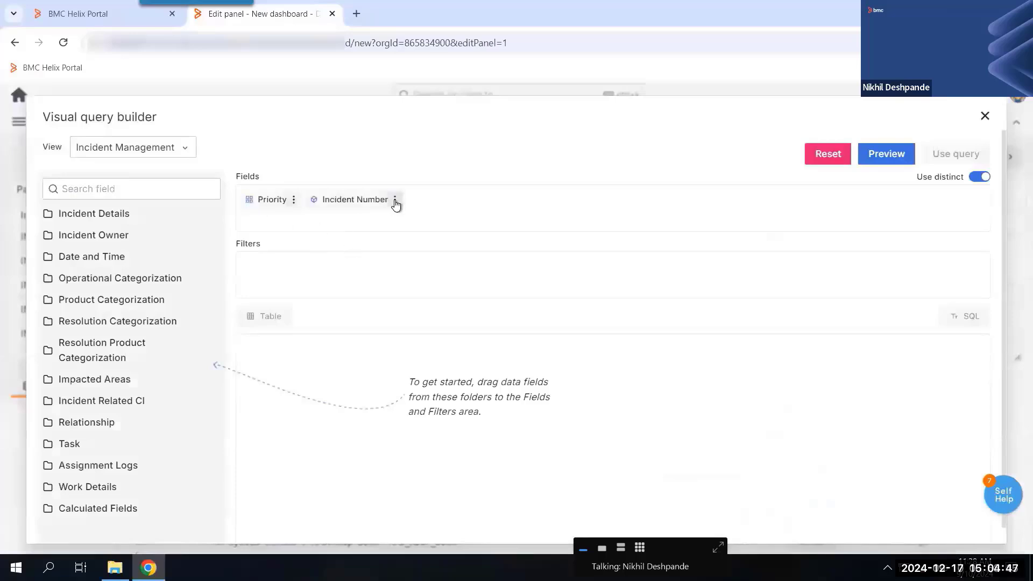
Apply the Count aggregate to the Incident Number field and preview the query
click(395, 202)
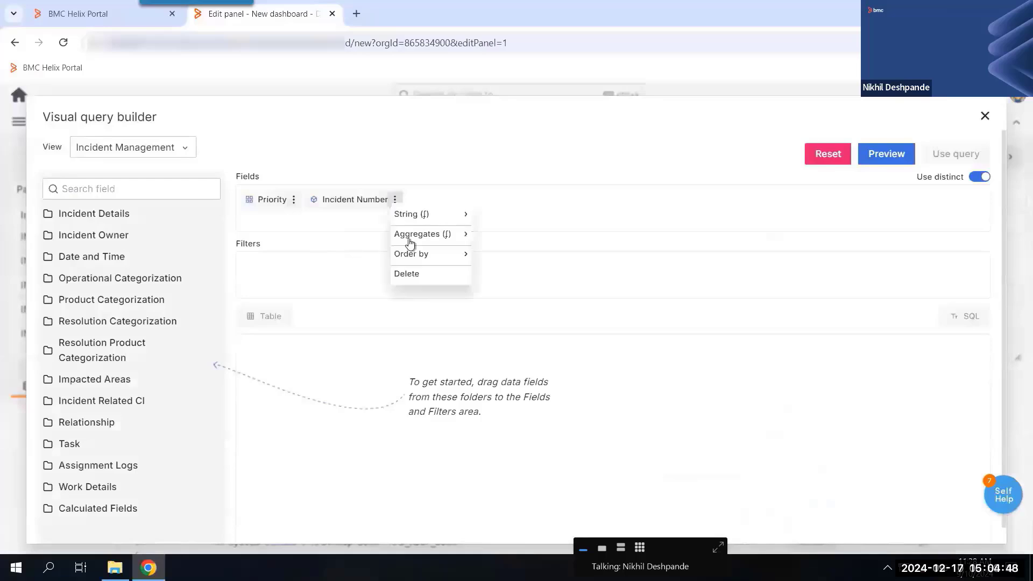
click(431, 257)
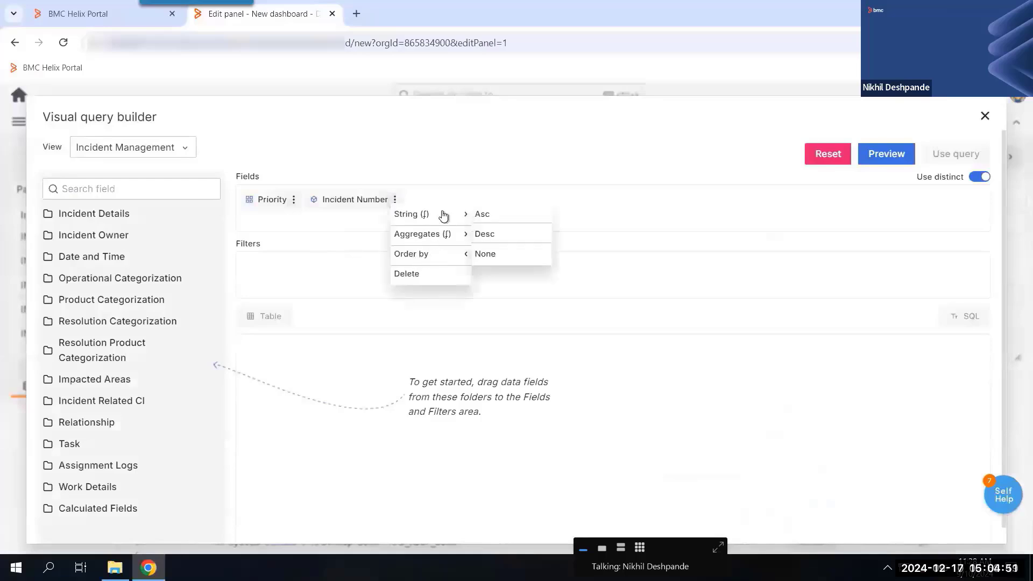
click(440, 235)
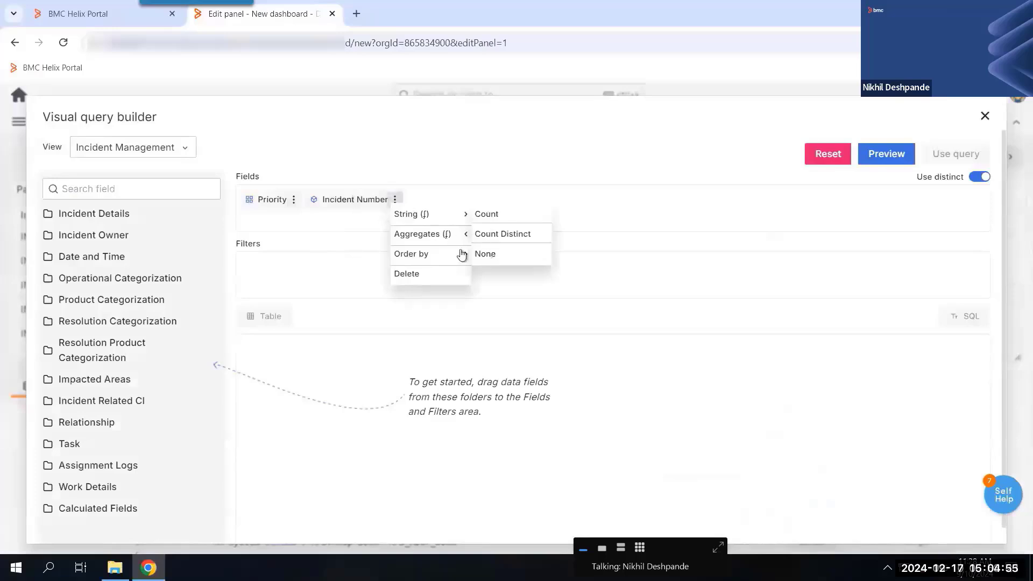
click(495, 215)
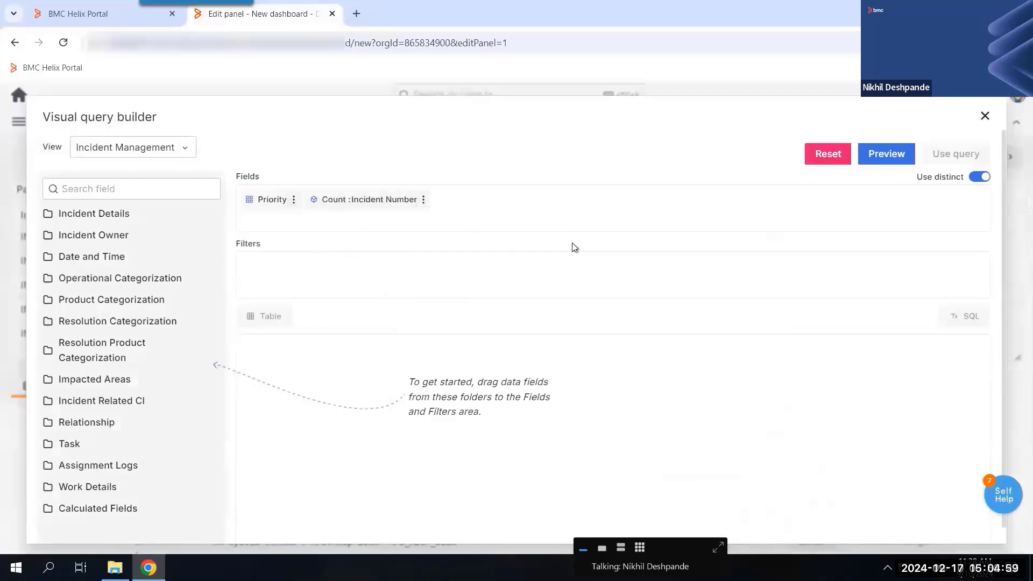
click(895, 164)
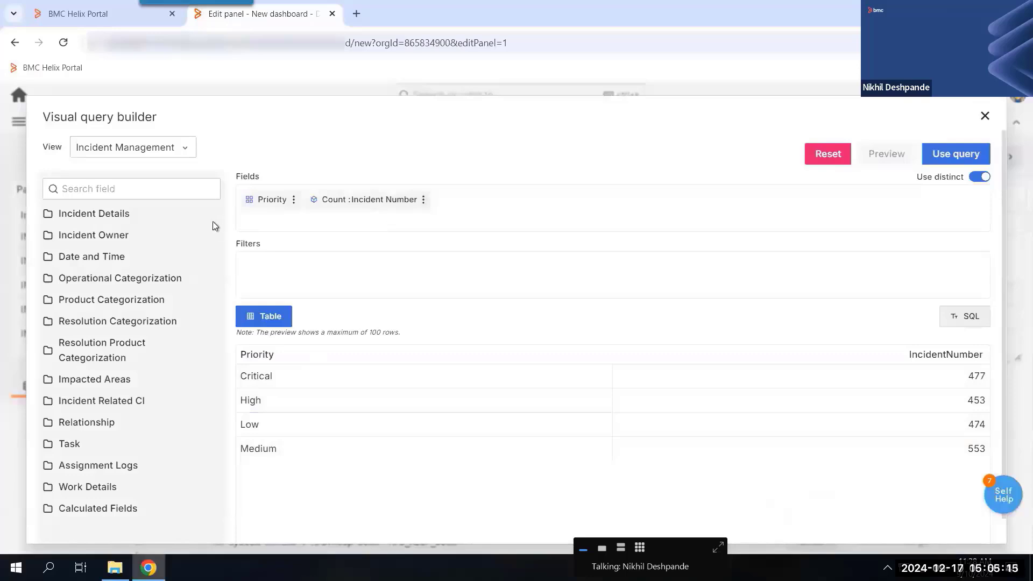
Try the calculated field Number of Incidents in the query, preview it and delete that field again
click(424, 201)
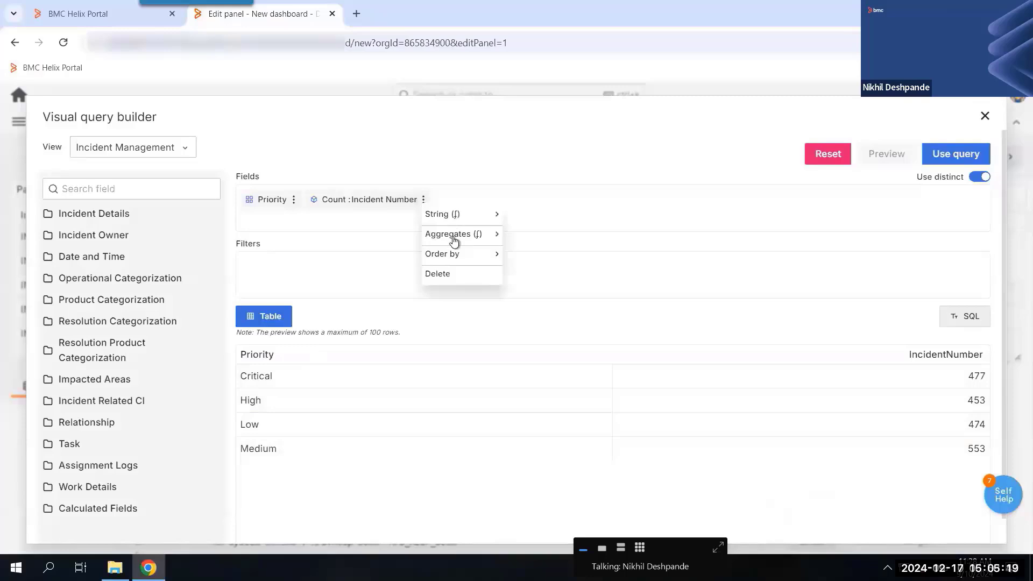
click(567, 218)
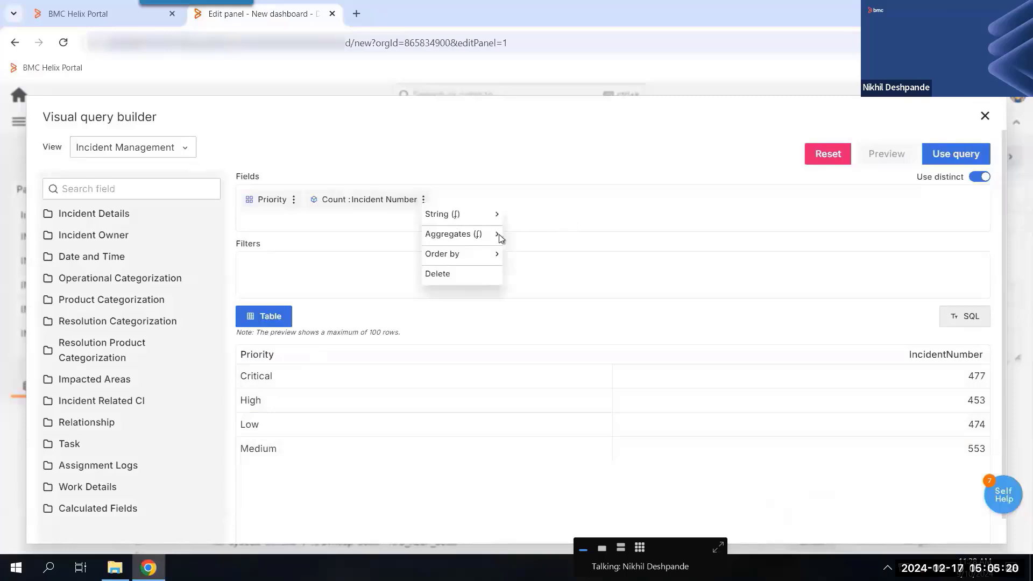
click(89, 508)
scroll(89, 440, down, 2)
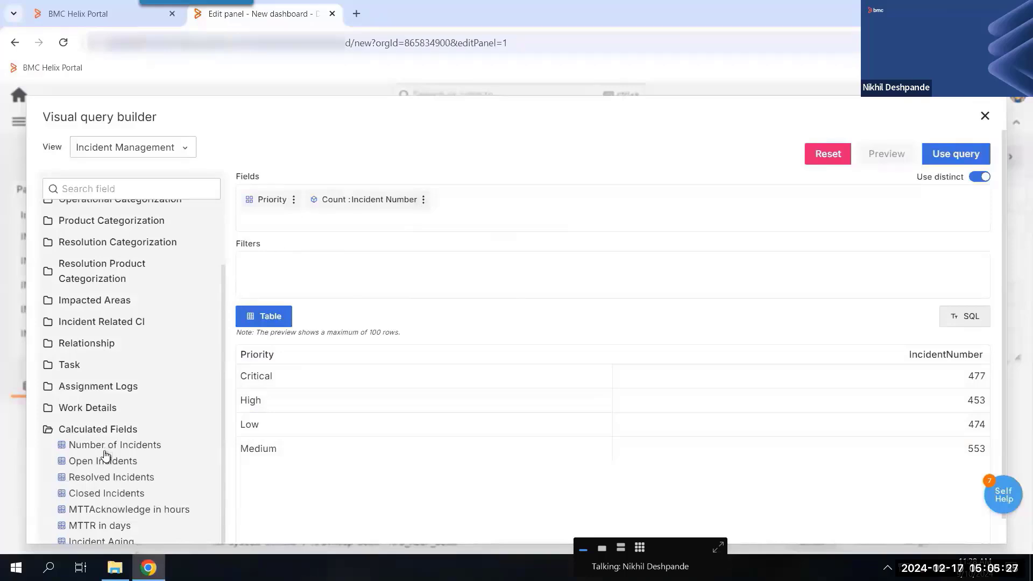
drag(106, 455, 504, 210)
click(871, 151)
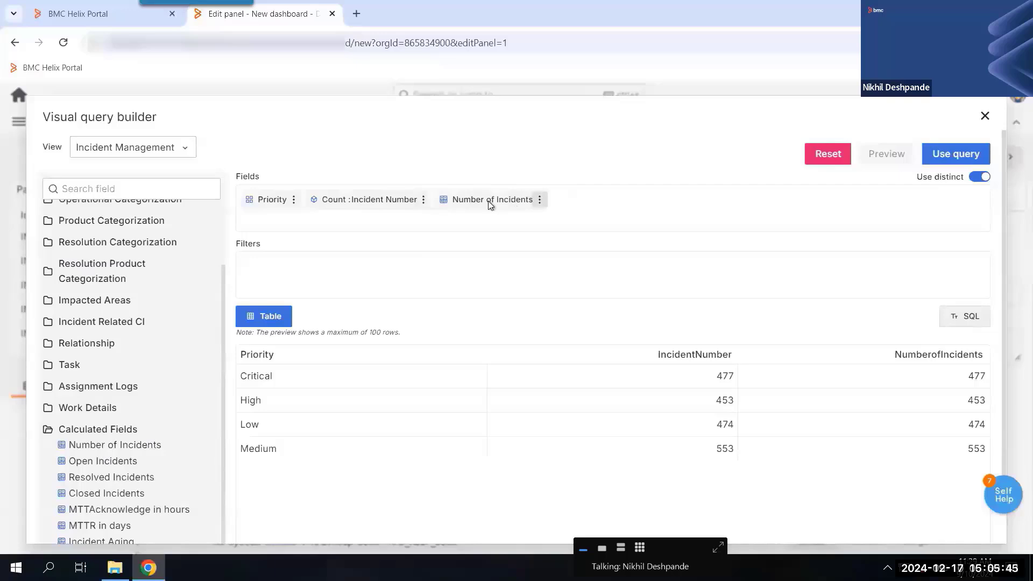
click(540, 200)
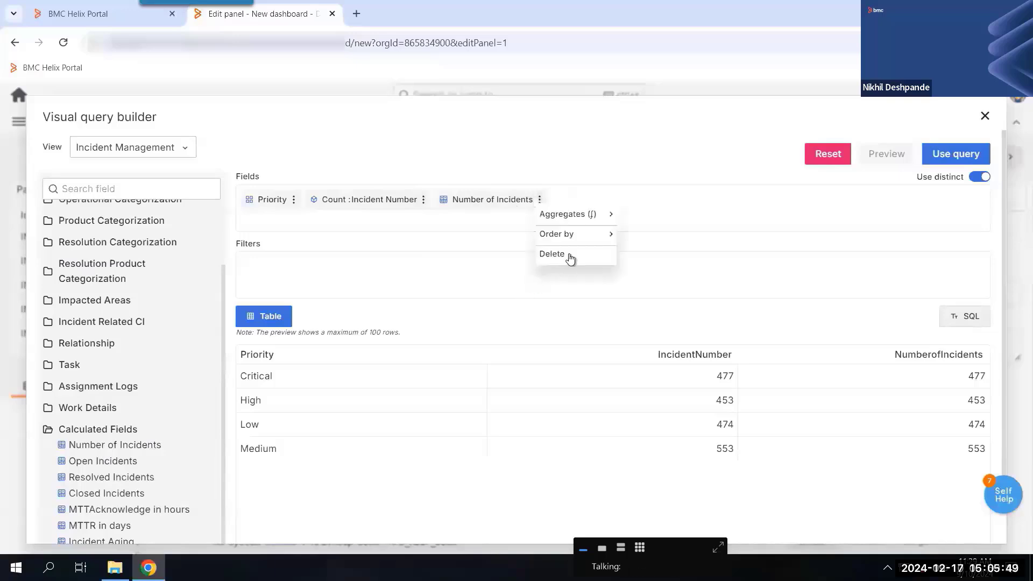
click(552, 254)
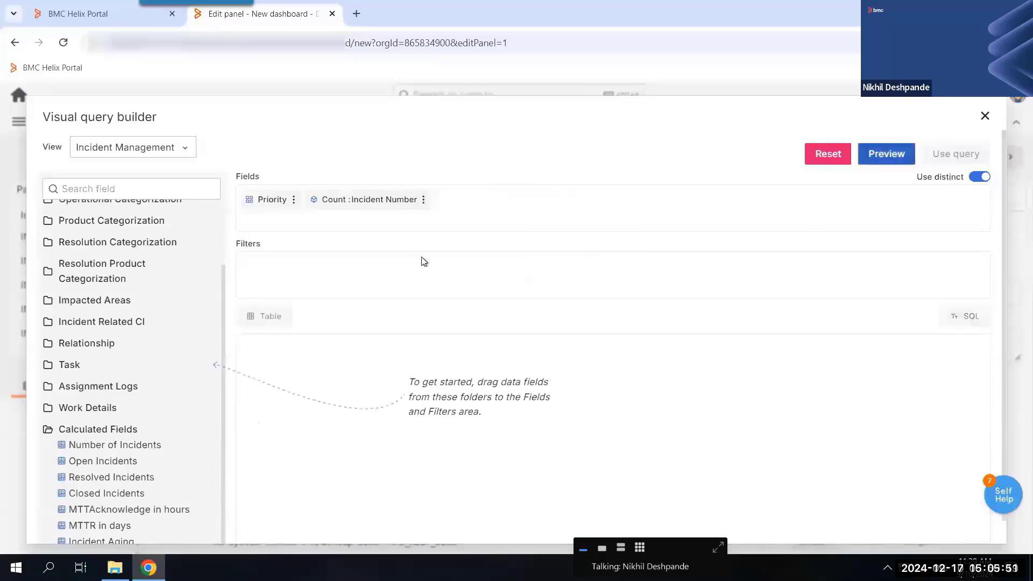
Use the count query in the panel, reopen it in the builder and add the filter Priority Equal Critical
click(947, 159)
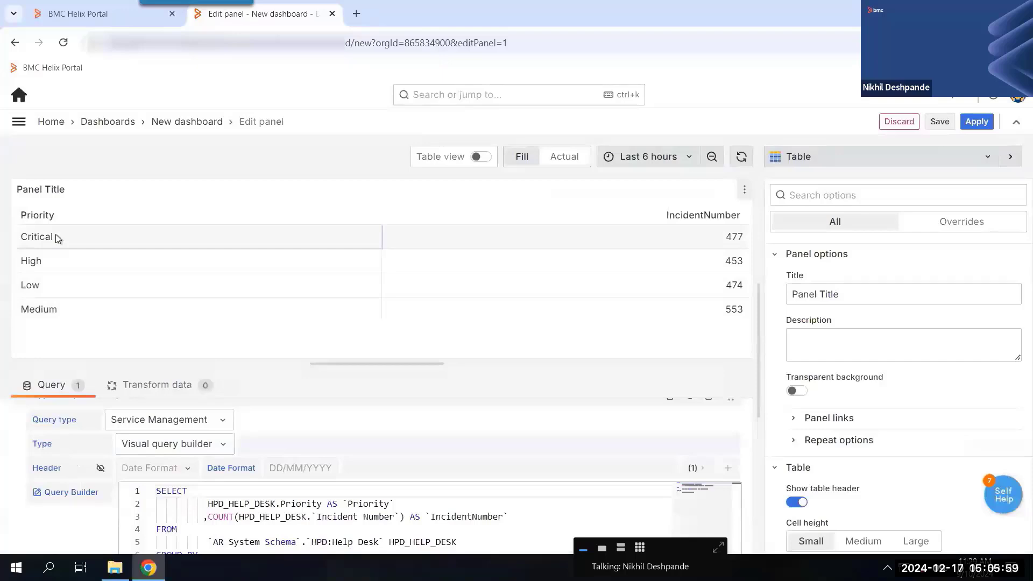
click(71, 492)
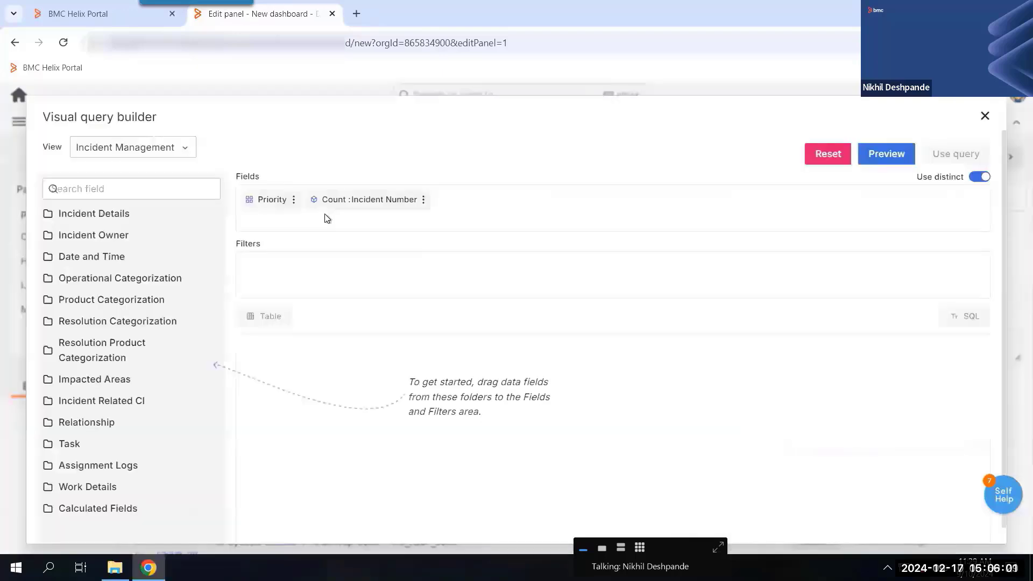
click(105, 218)
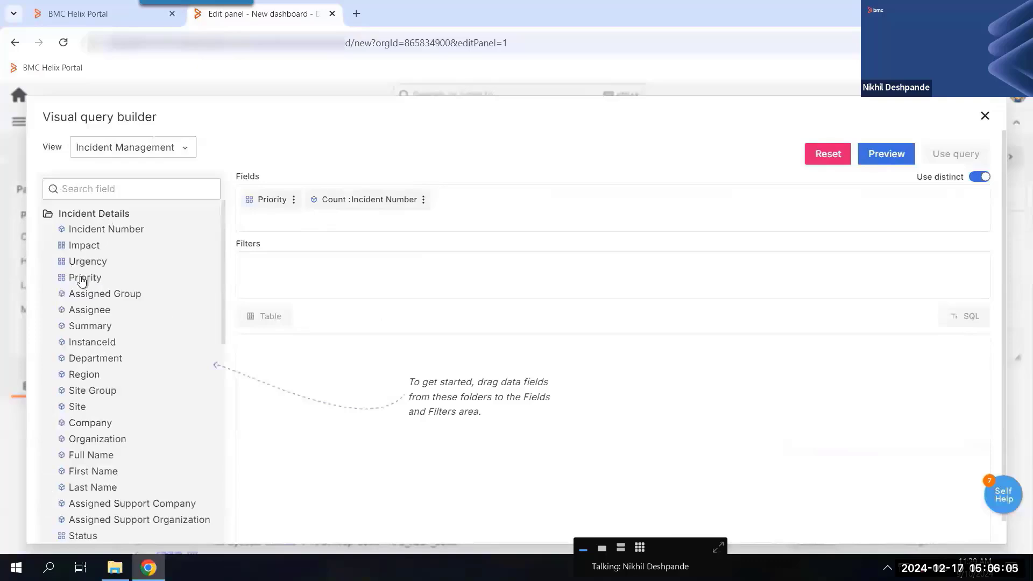
drag(82, 280, 283, 281)
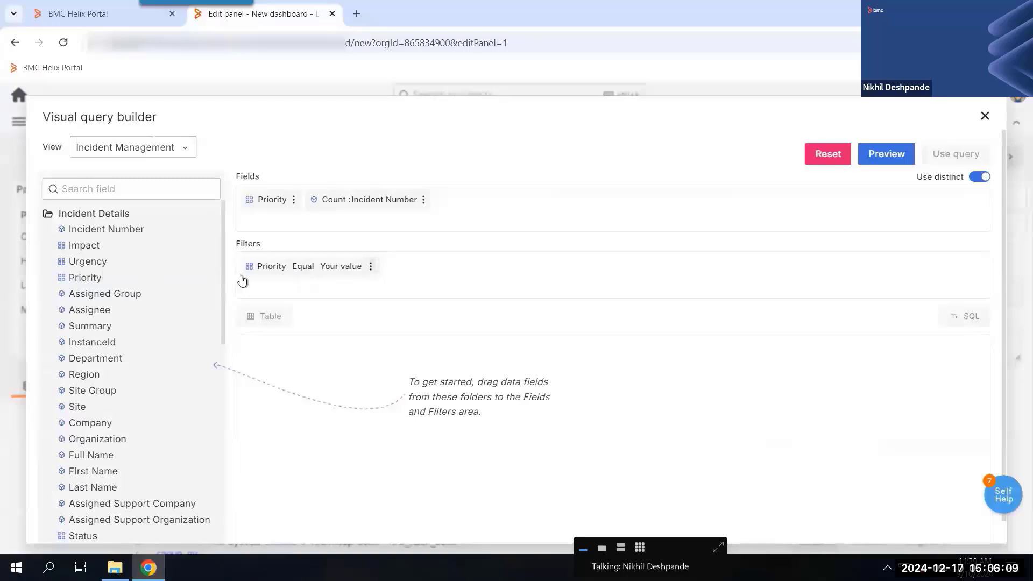
click(339, 267)
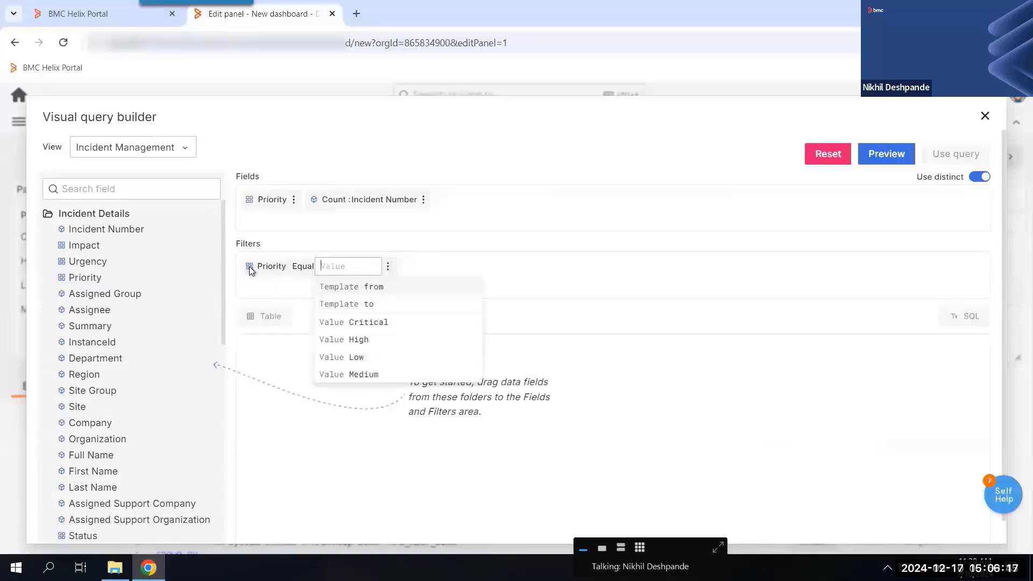
click(379, 321)
click(466, 267)
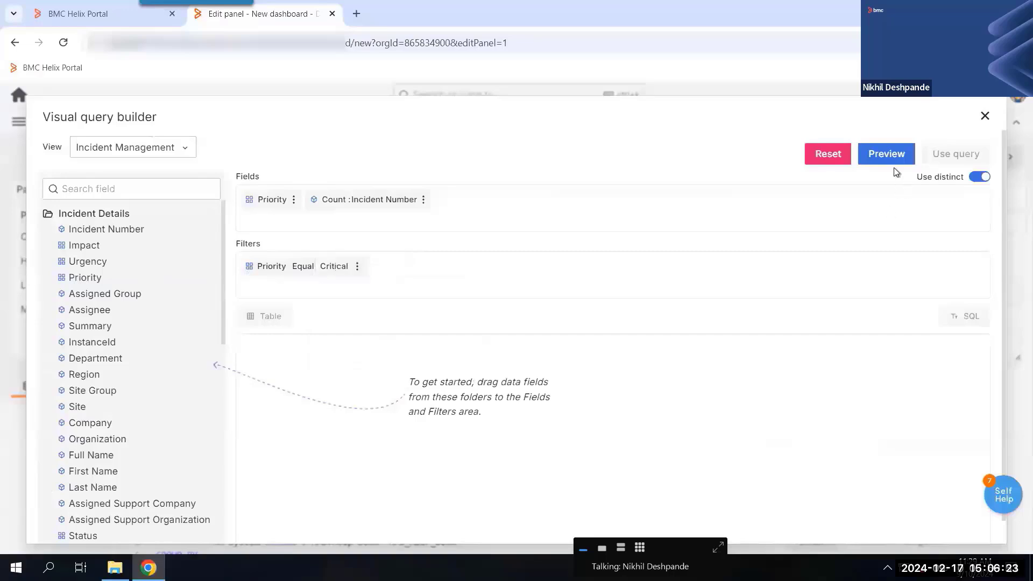
Preview the filtered query, use it in the panel and apply the panel to the dashboard
click(891, 161)
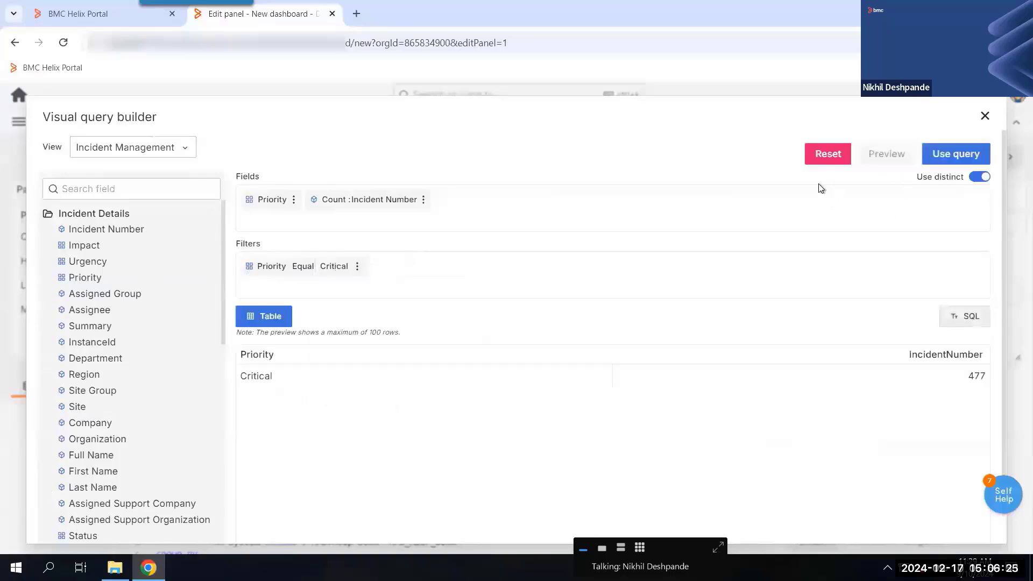
click(978, 155)
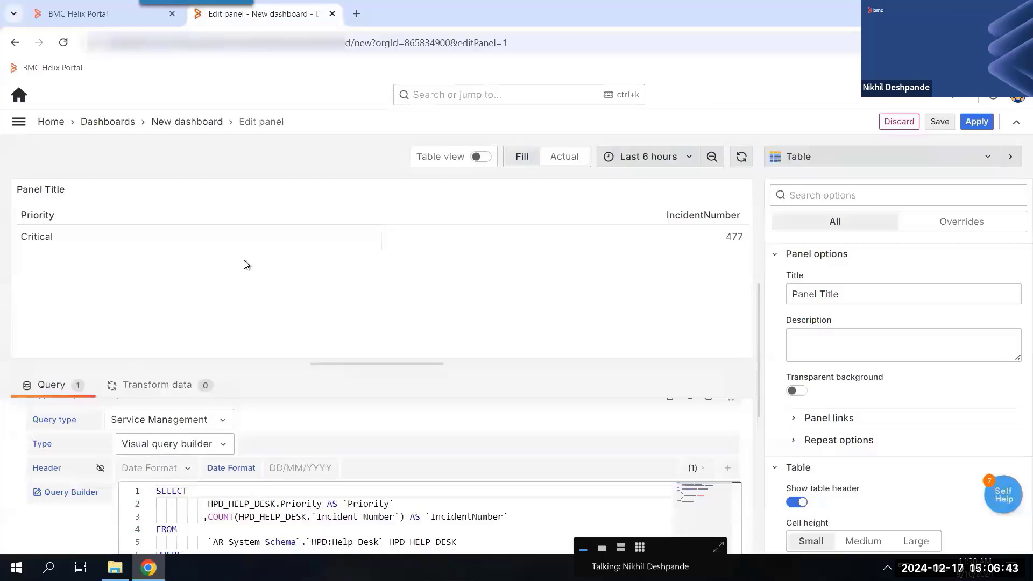
click(919, 156)
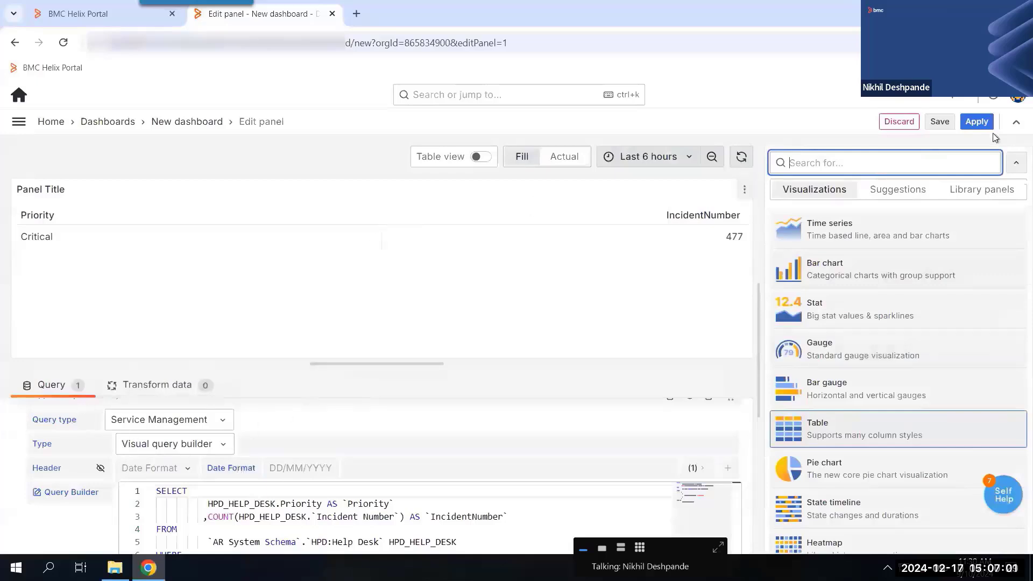
click(968, 122)
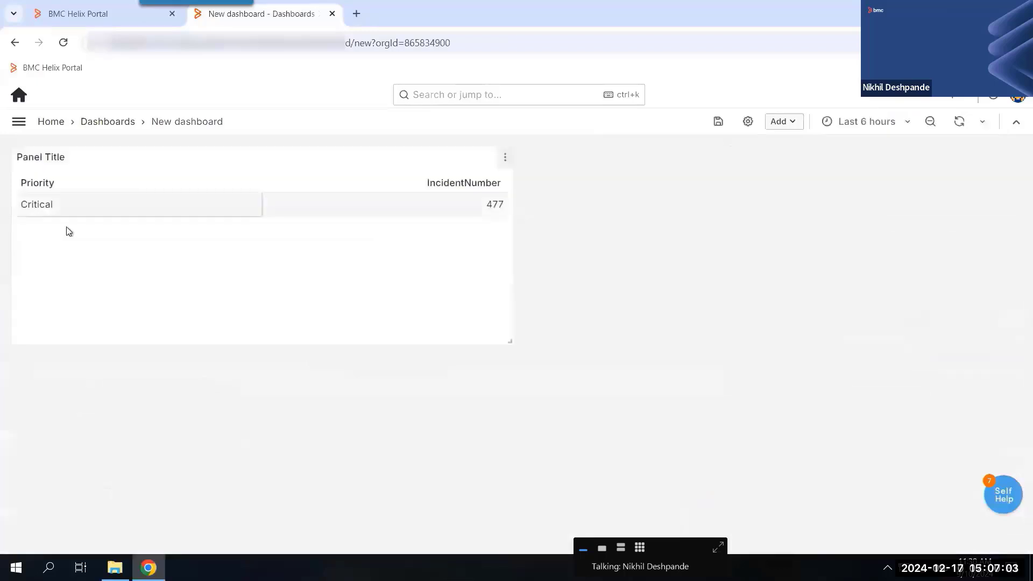
Add a variable in the dashboard settings with Priority as both its name and its label
click(748, 121)
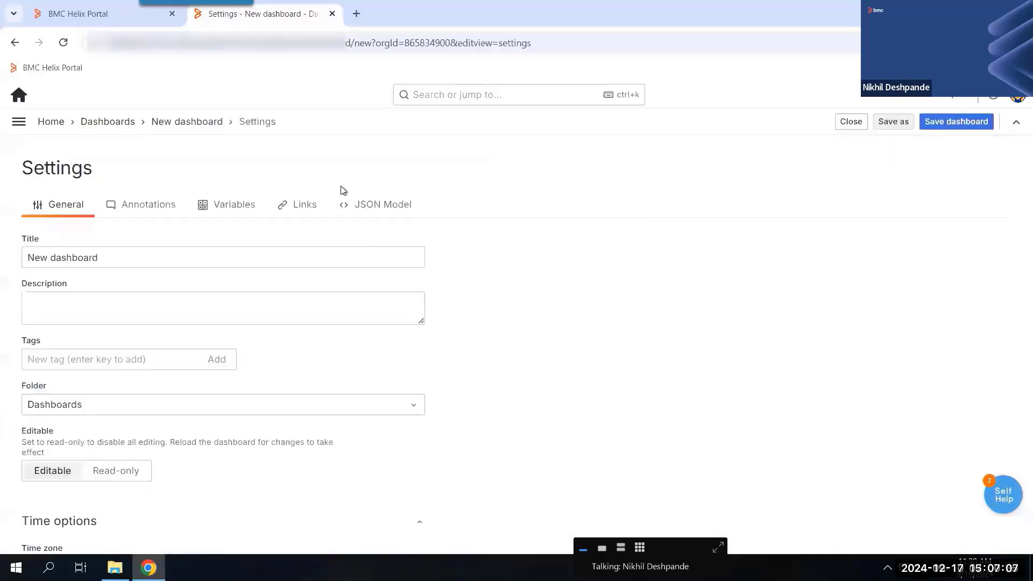
click(238, 209)
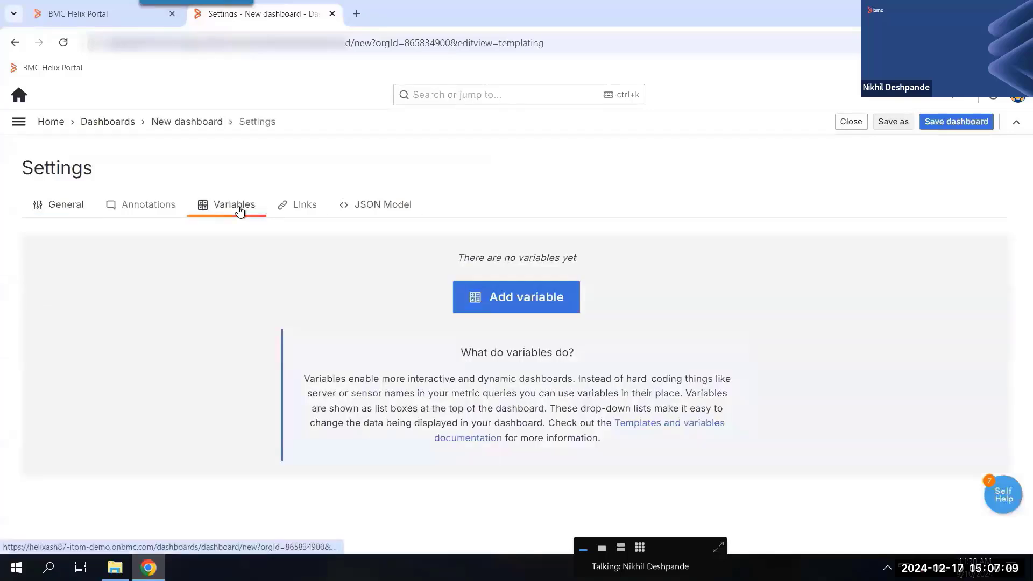
click(514, 301)
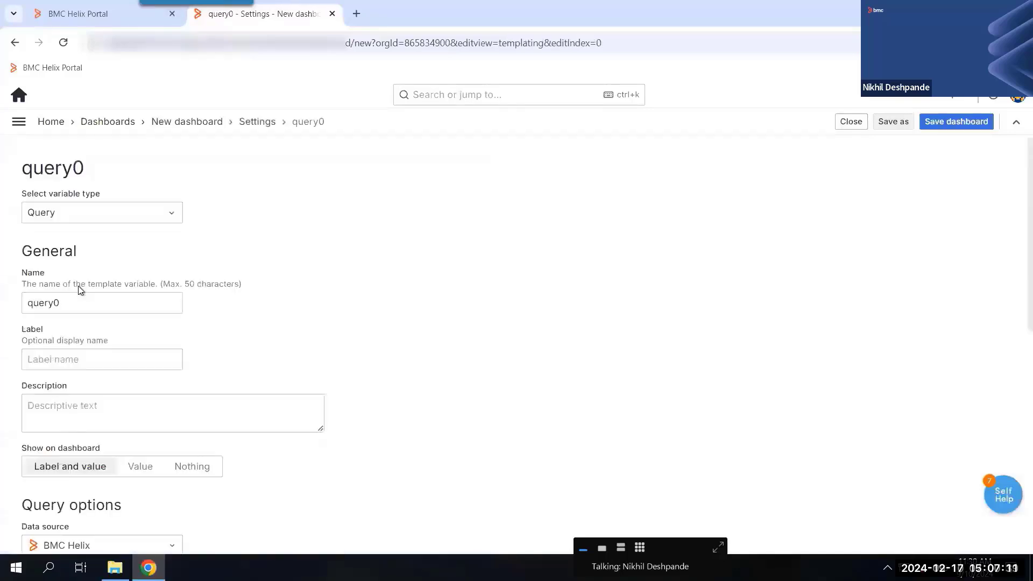
click(54, 303)
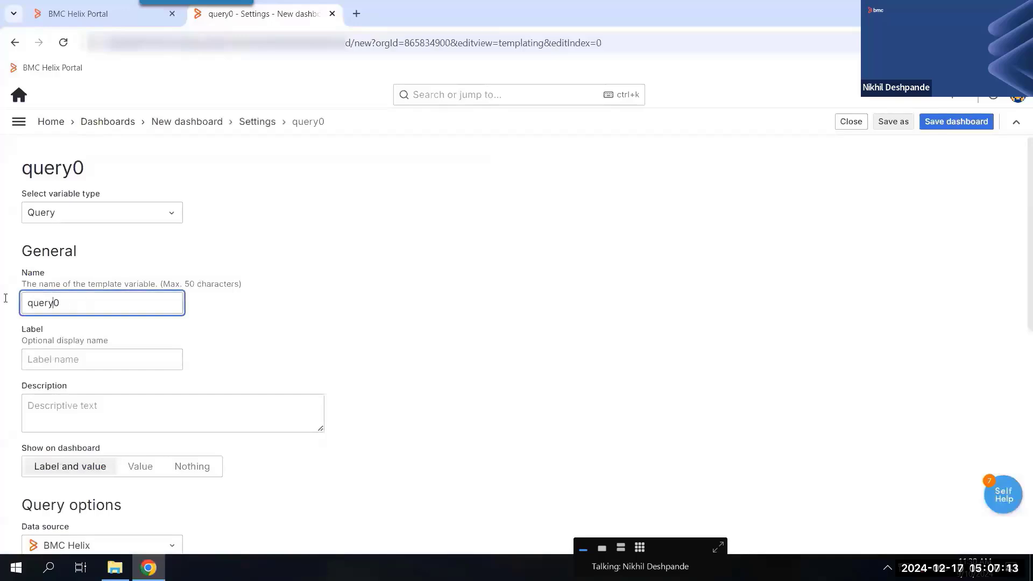
key(ctrl+a)
key(BackSpace)
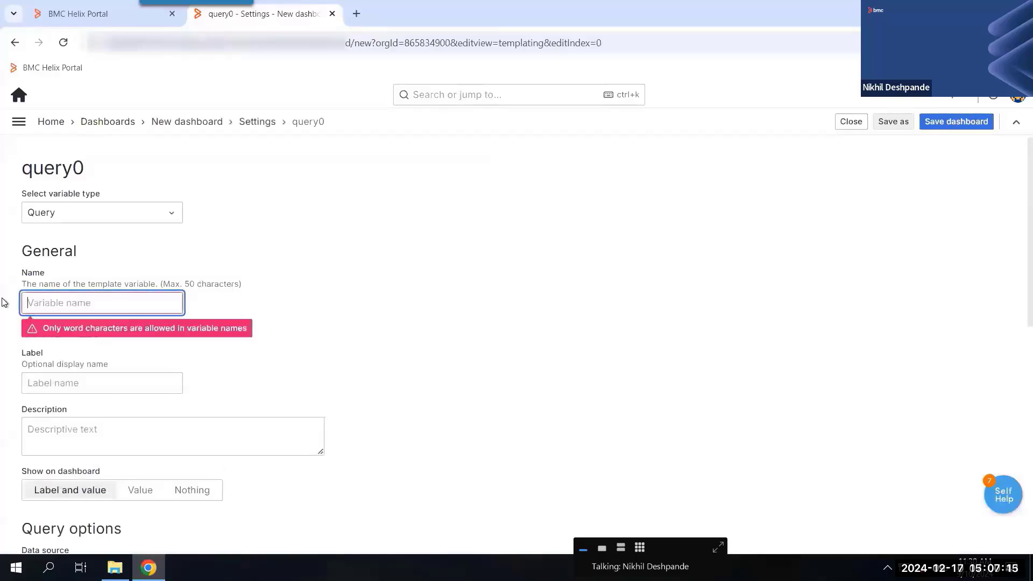
text(pr)
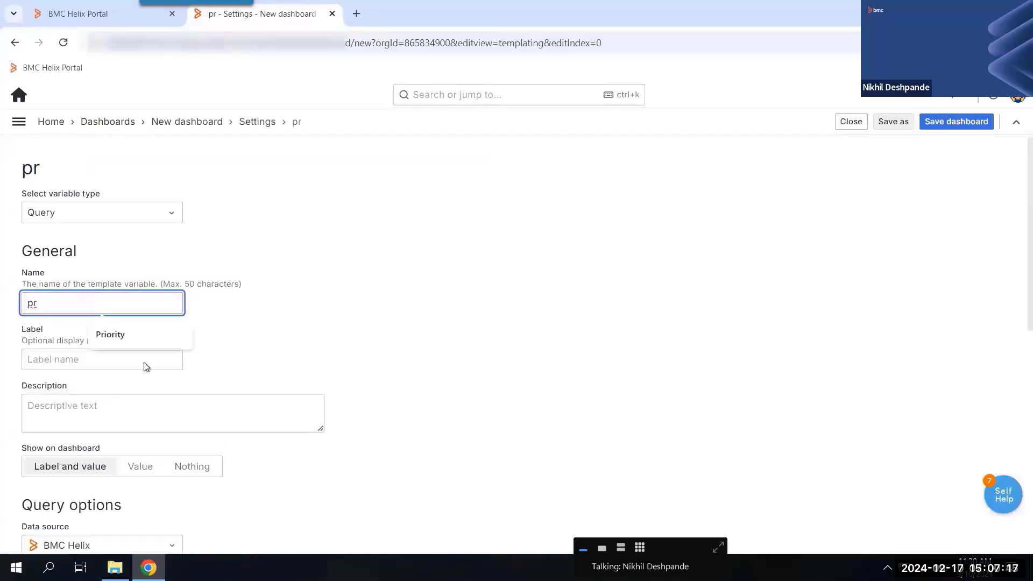
click(121, 334)
click(67, 364)
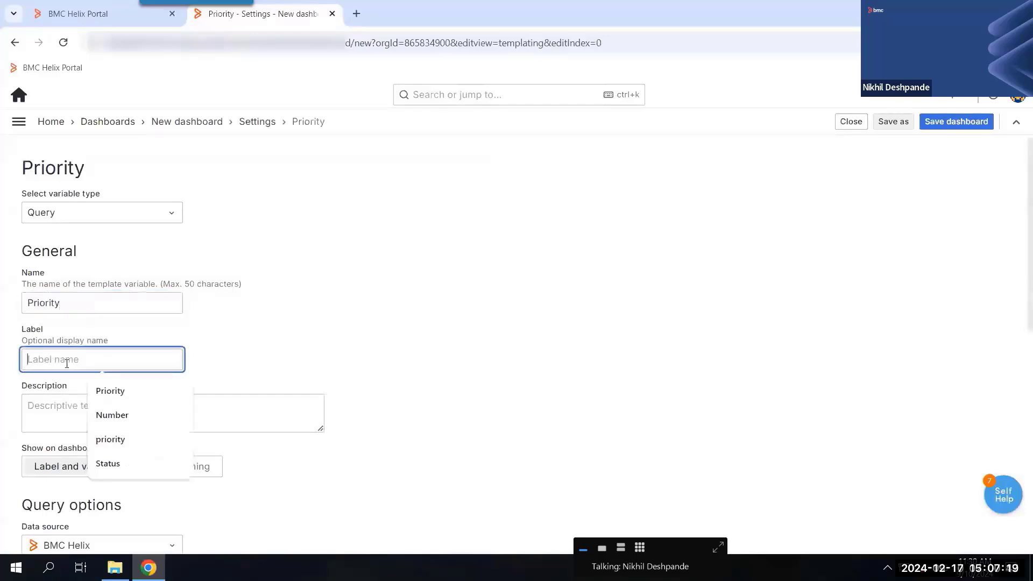
click(111, 390)
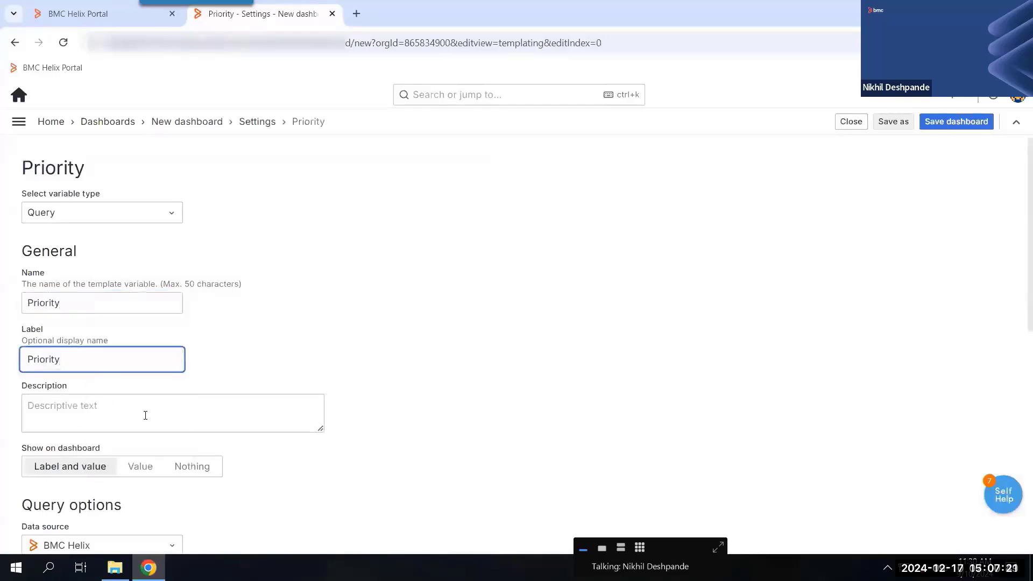
Enable the query editor for the Priority variable with BMC Helix as data source, accepting the loss of the current query
scroll(145, 415, down, 3)
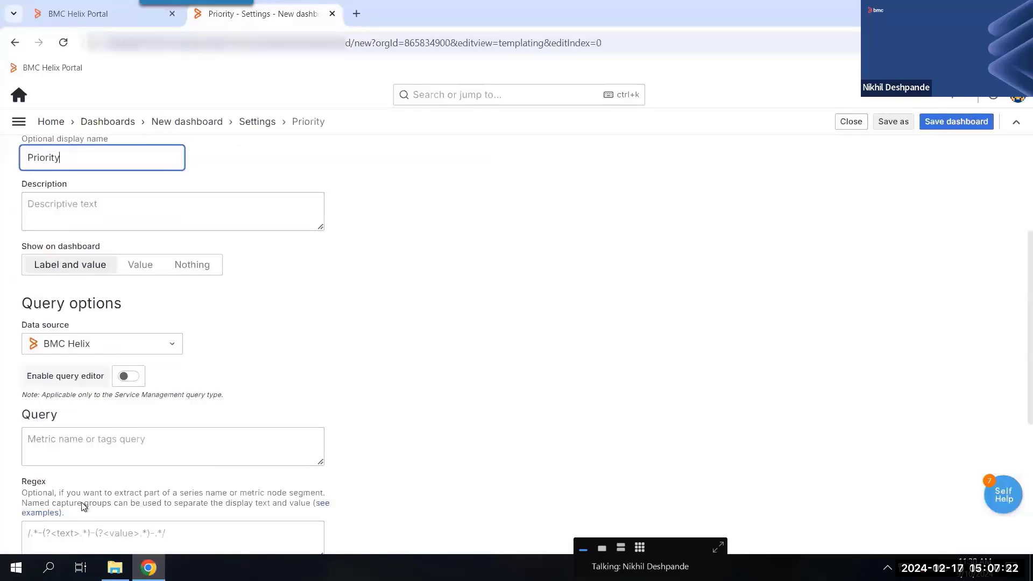
click(98, 441)
click(129, 378)
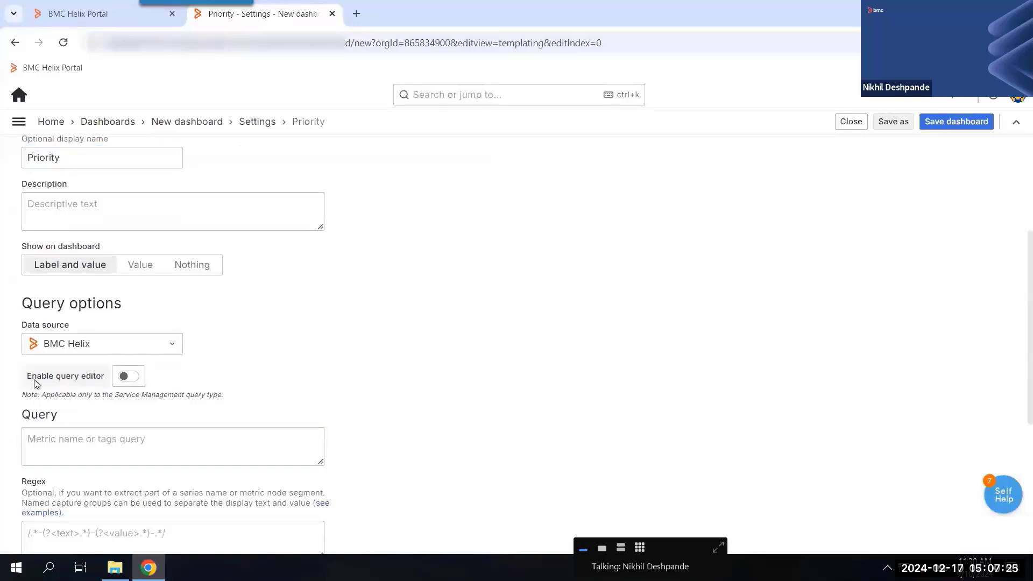
click(638, 221)
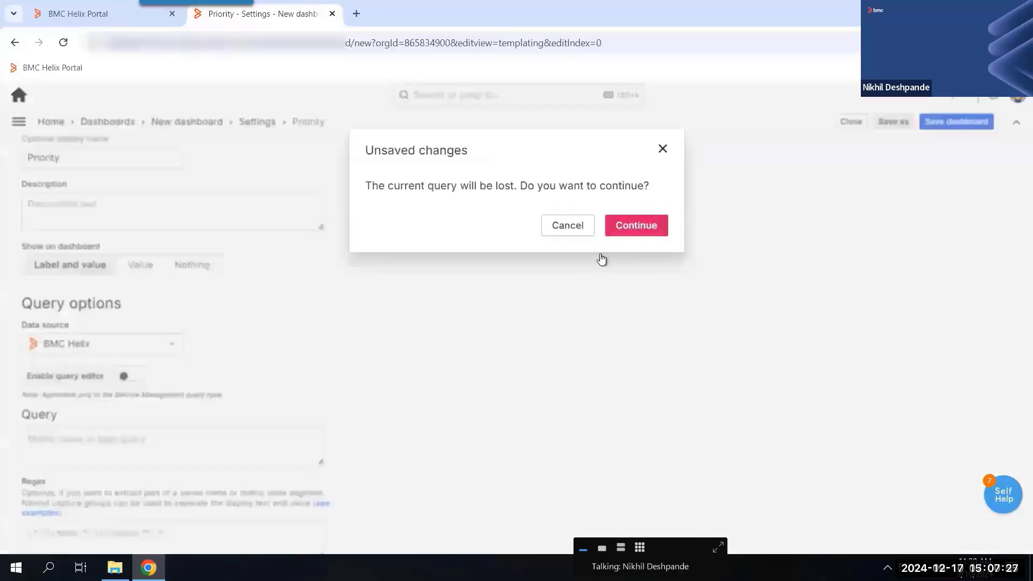
scroll(188, 408, down, 3)
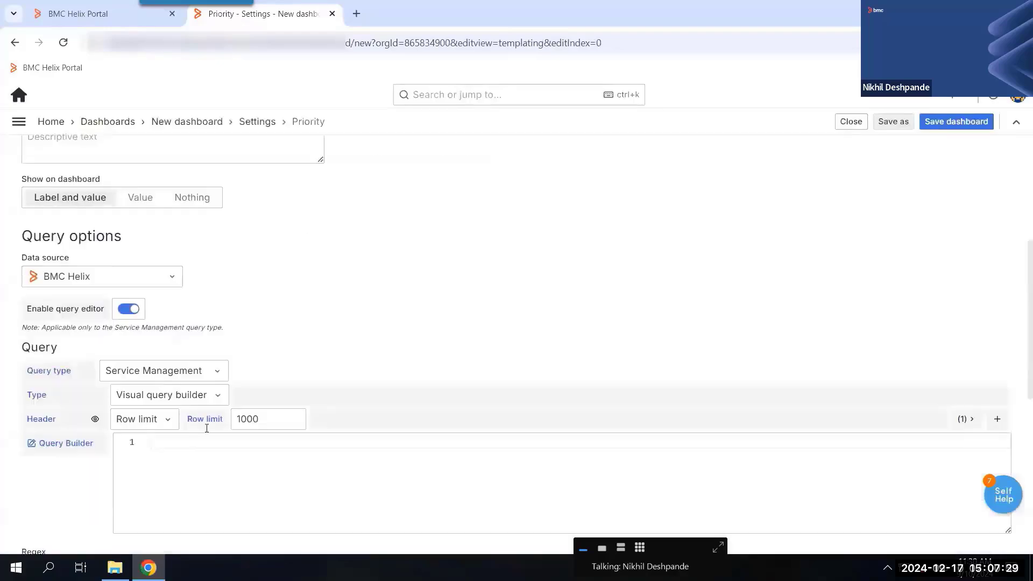
Open the variable's visual query builder, add the Priority field from Incident Details to the fields and preview the query
click(32, 379)
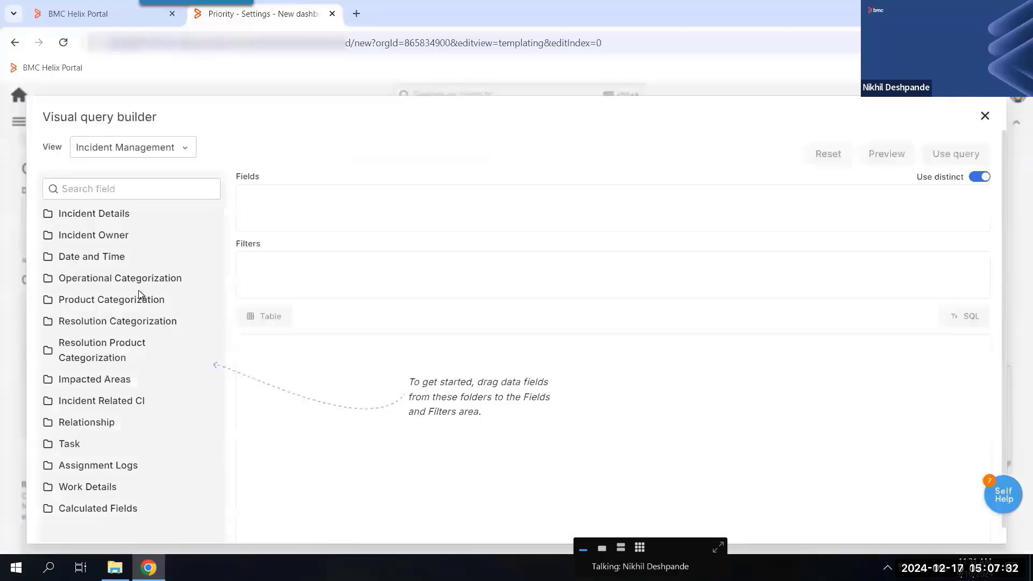
click(106, 216)
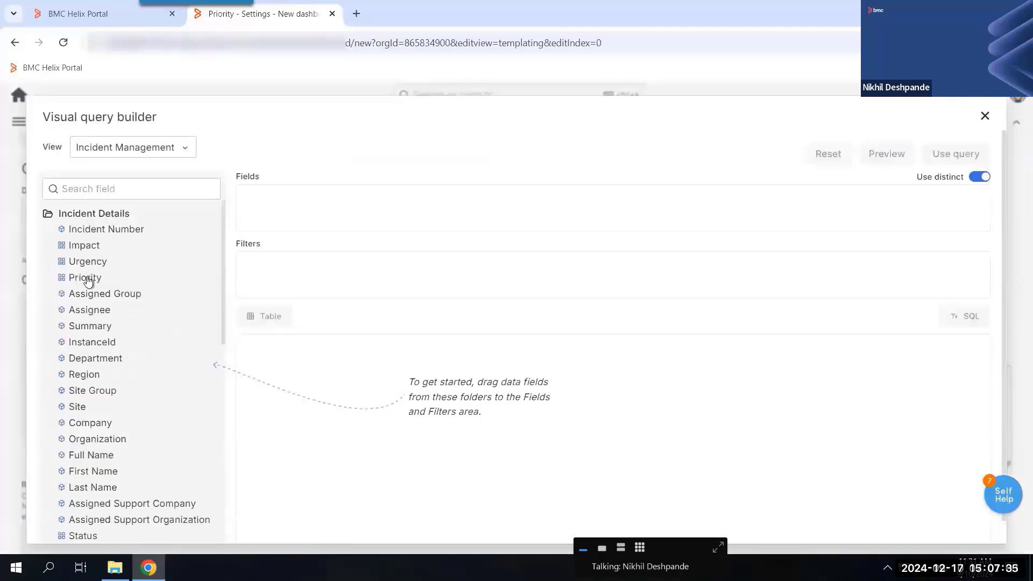
drag(84, 277, 268, 213)
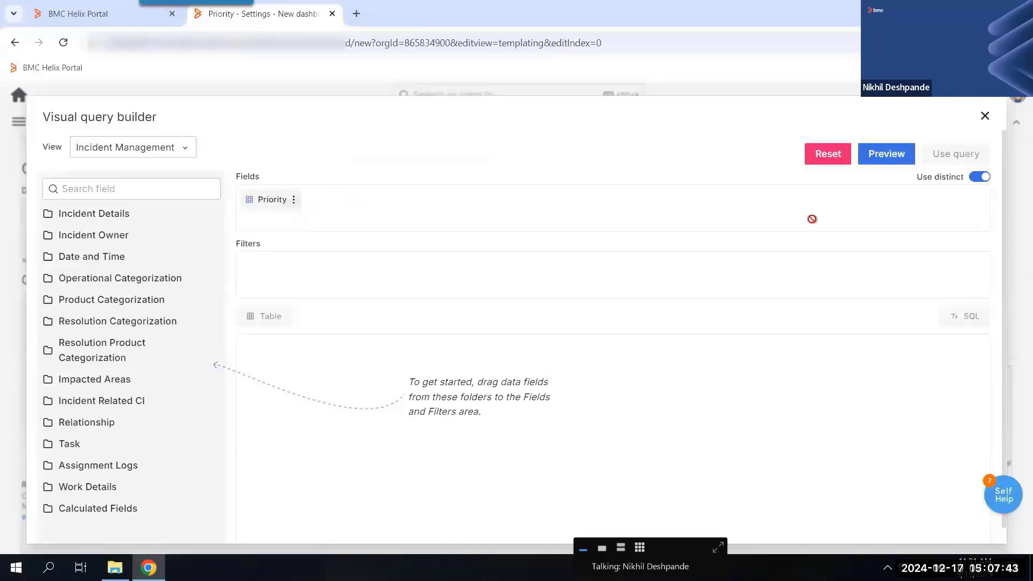
click(885, 155)
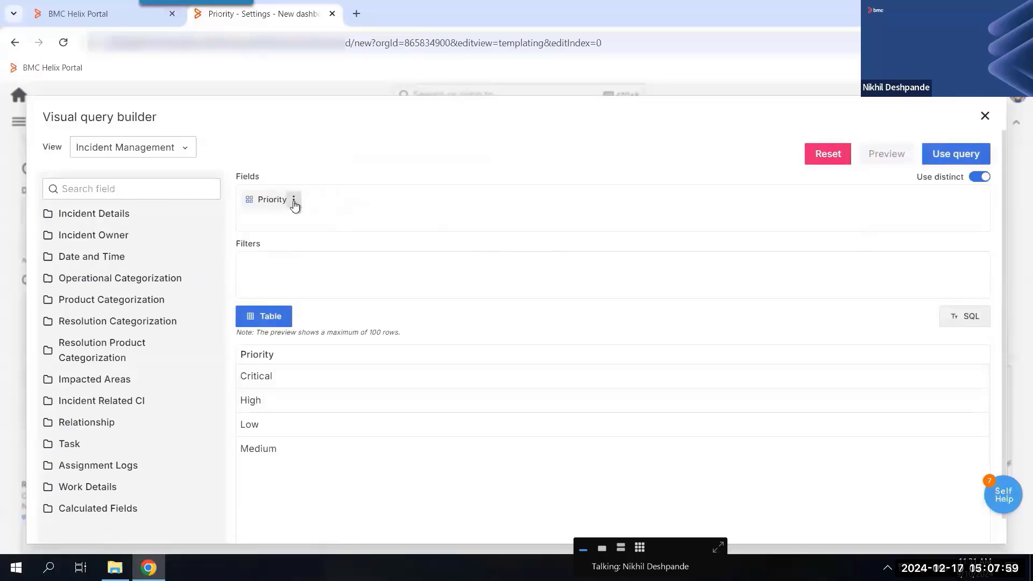
Use the distinct Priority query in the variable and apply the variable to the dashboard settings
click(294, 200)
click(274, 279)
click(952, 156)
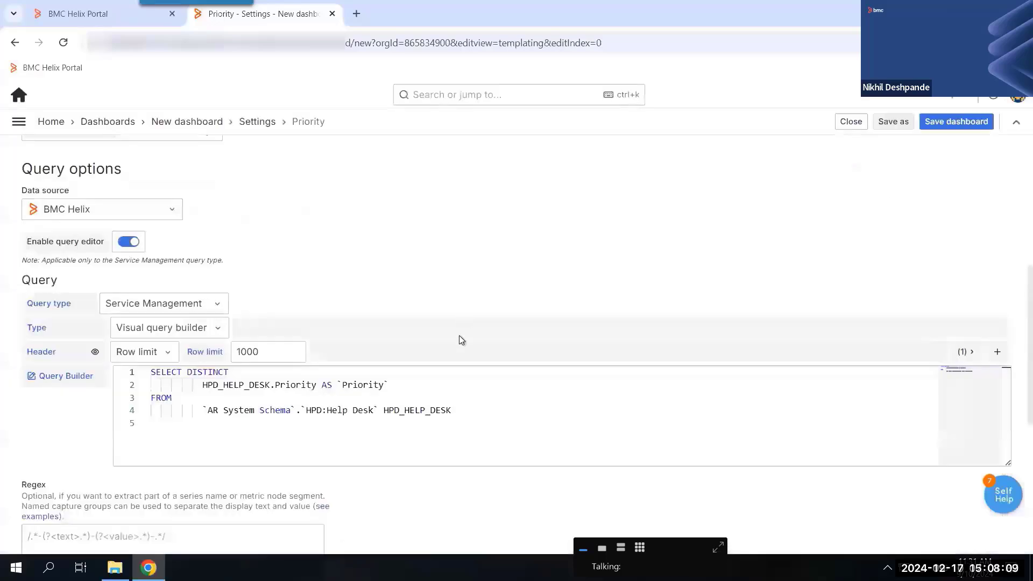
scroll(436, 410, down, 4)
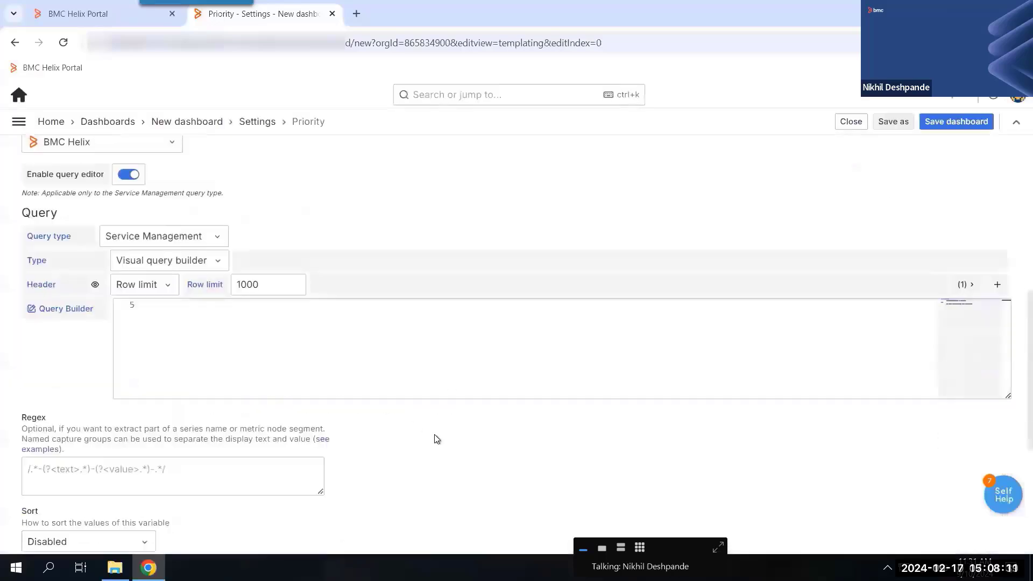
scroll(436, 436, down, 5)
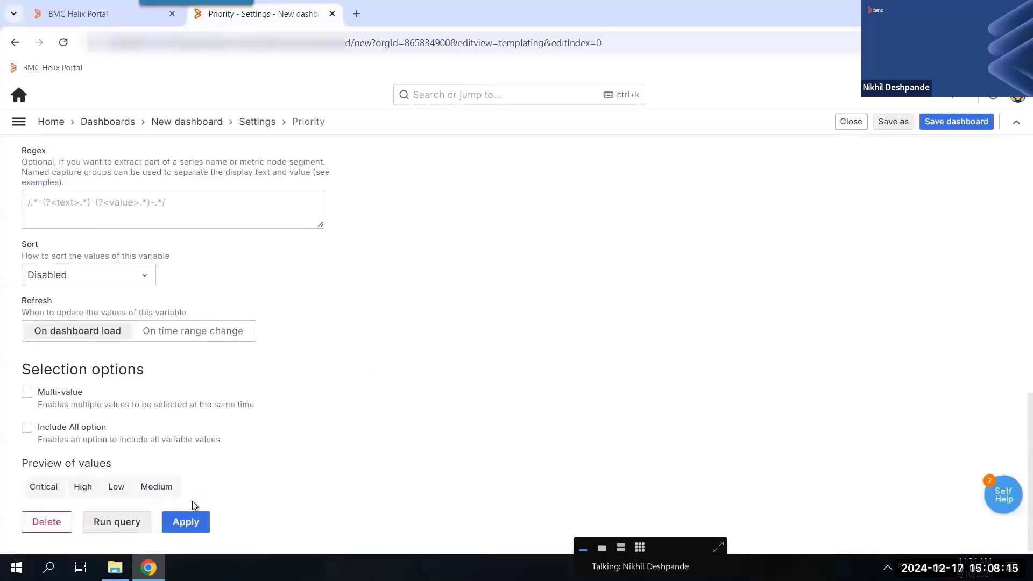
click(185, 521)
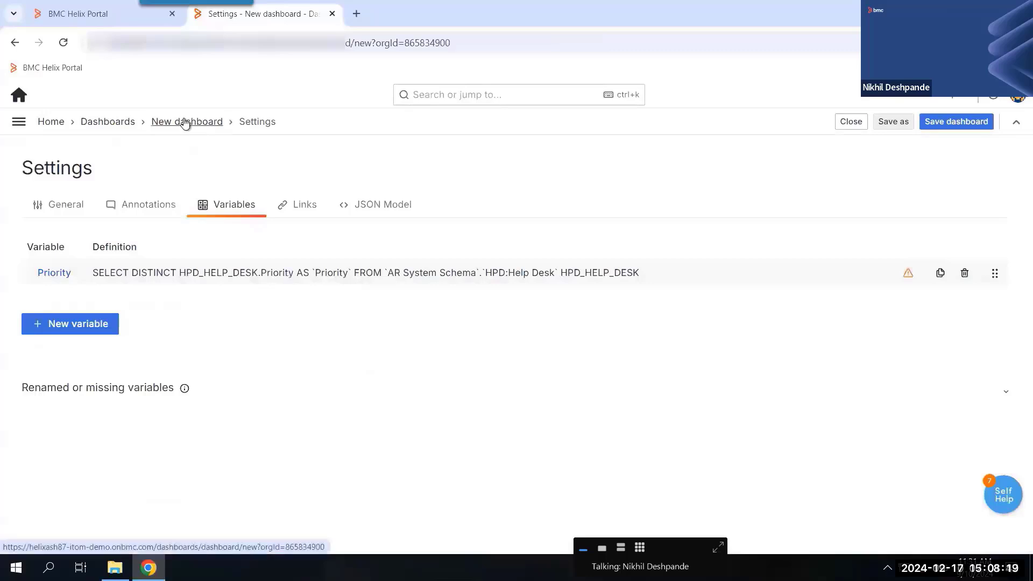
Return to the new dashboard and examine the values offered by its Priority variable
click(184, 123)
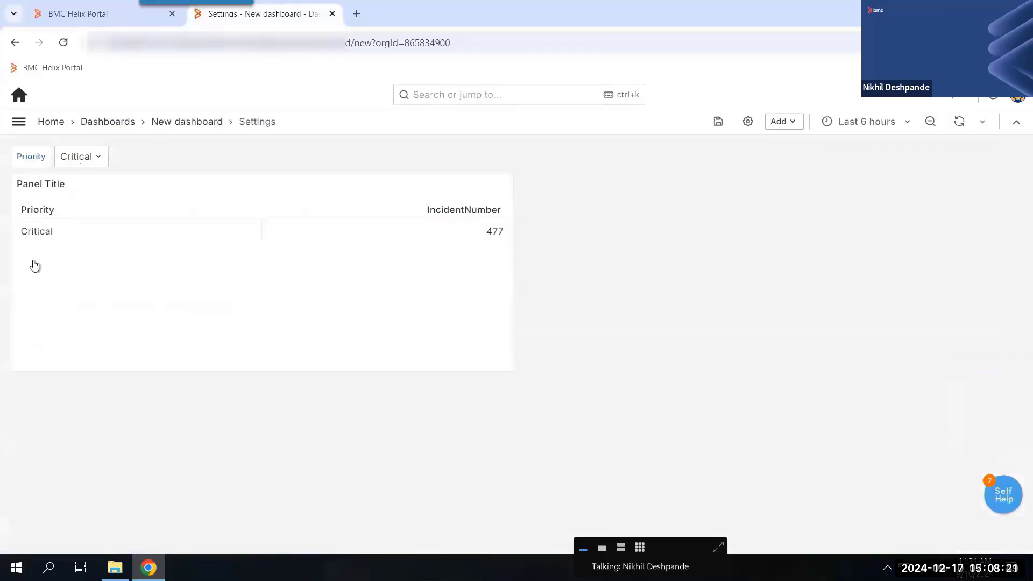
click(94, 160)
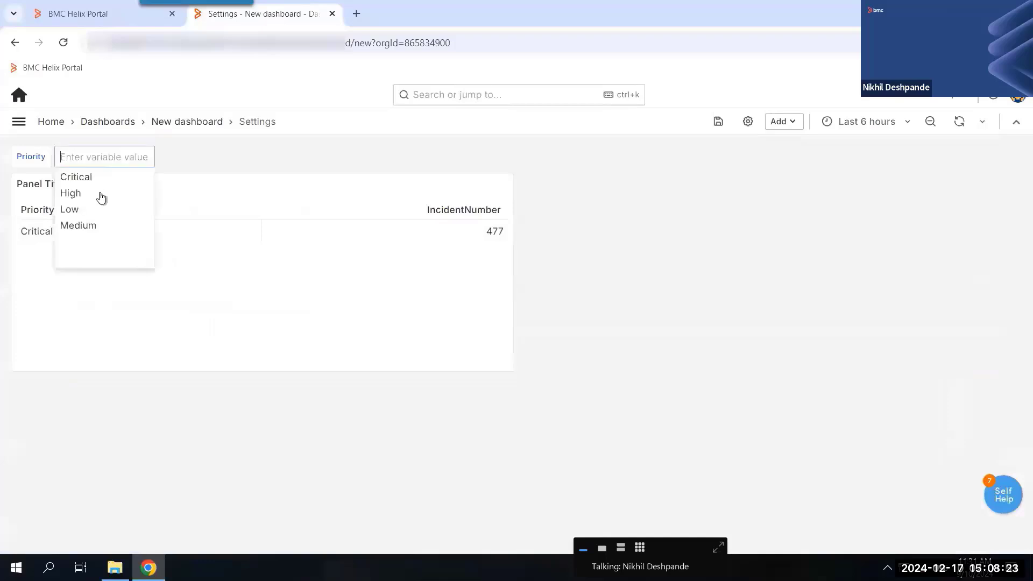
click(197, 264)
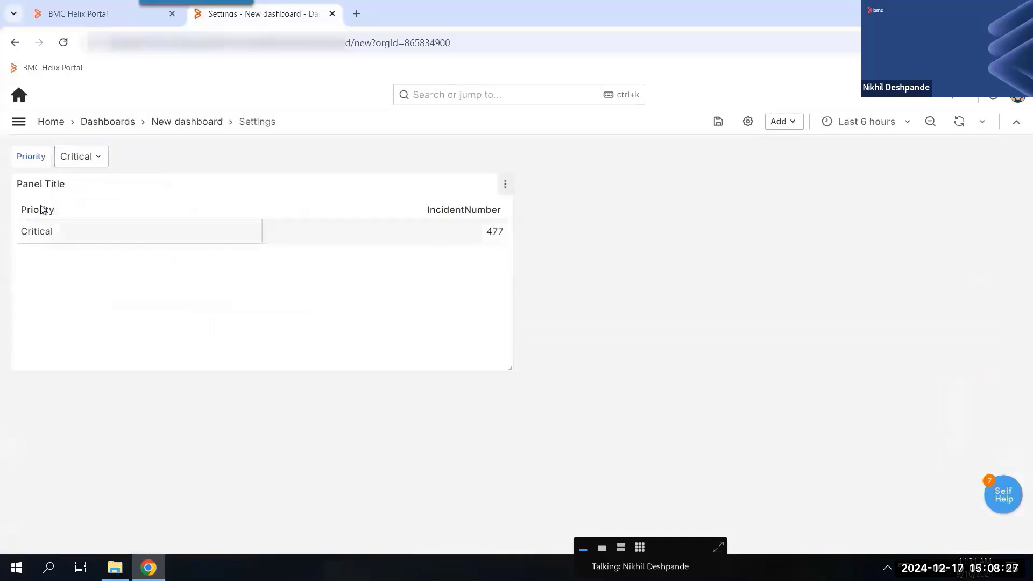
Open the table panel's query in the visual query builder and replace the Priority filter's value with the template variable ${Priority}
click(505, 184)
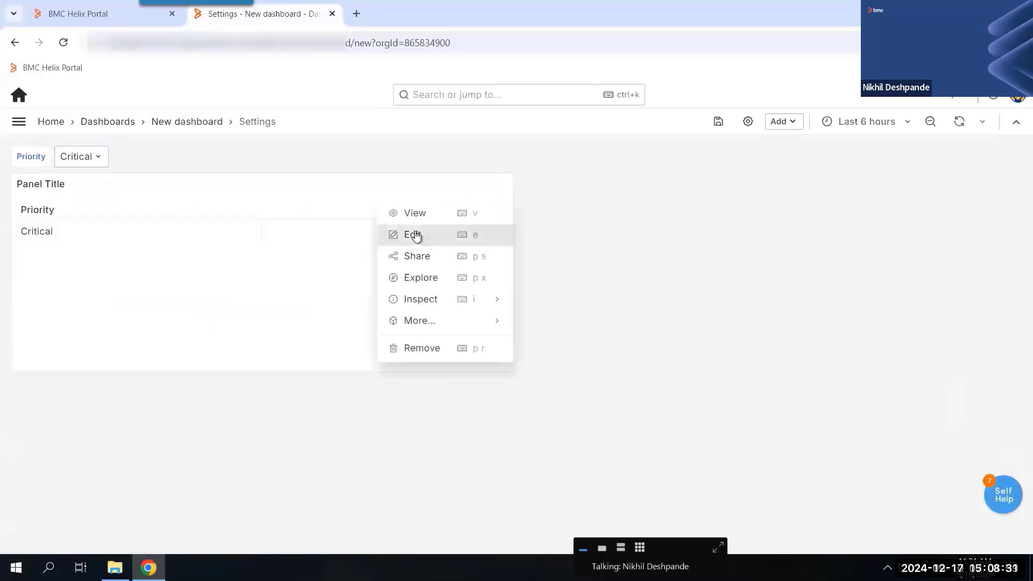
click(415, 235)
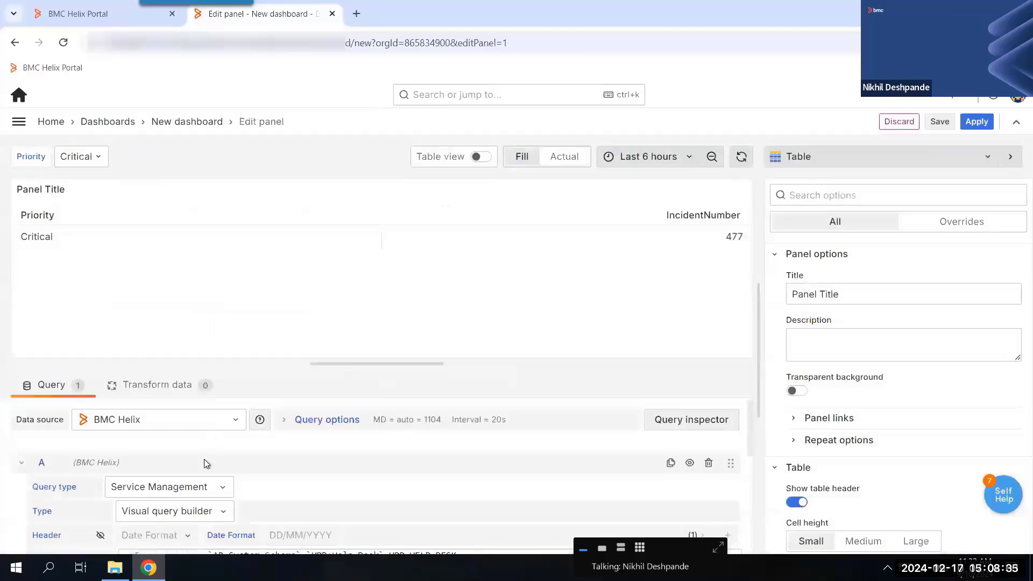
scroll(205, 462, down, 1)
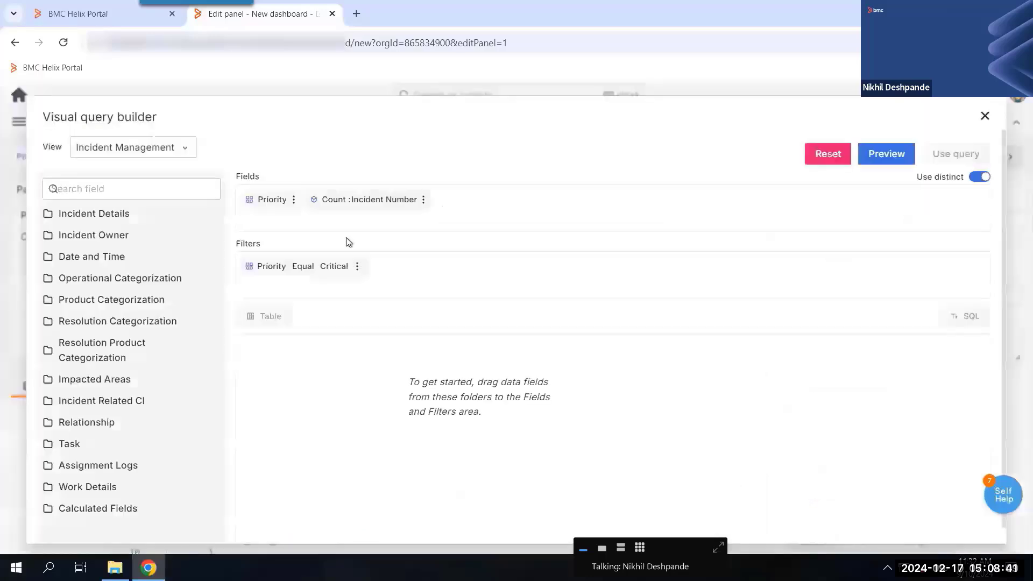
click(332, 268)
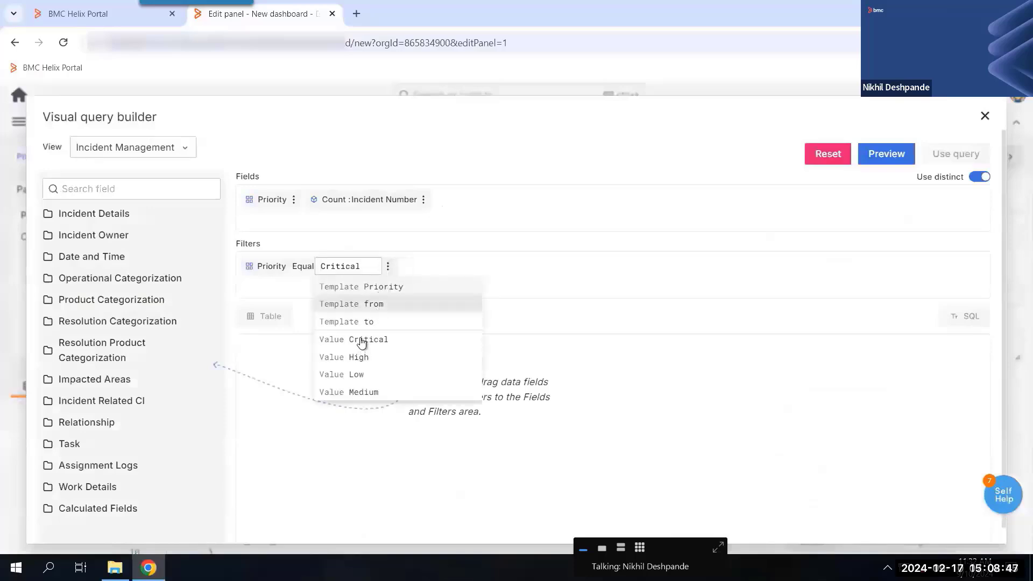
click(387, 286)
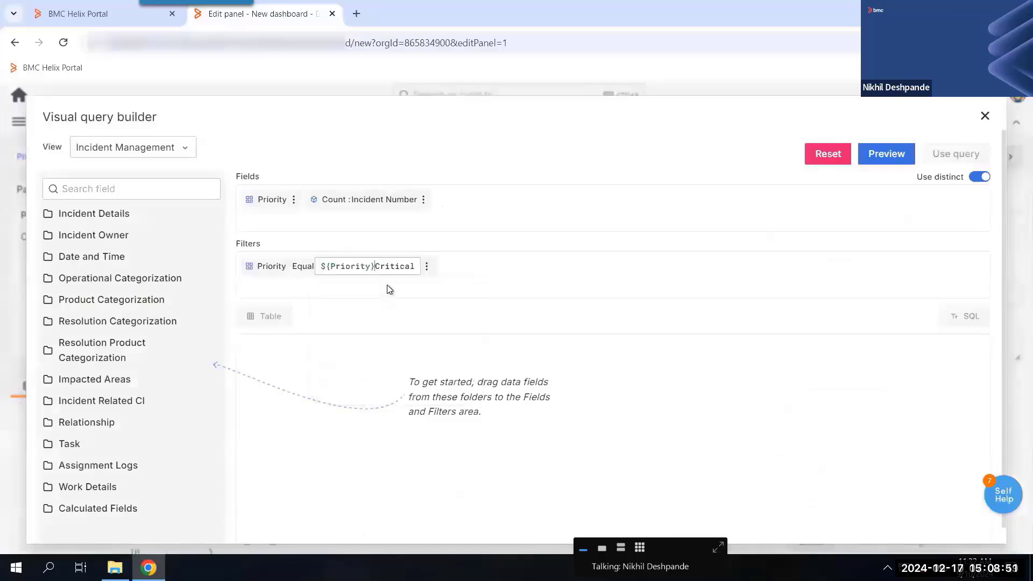
key(BackSpace)
key(BackSpace)
key(BackSpace)
key(BackSpace)
key(BackSpace)
key(BackSpace)
key(BackSpace)
key(BackSpace)
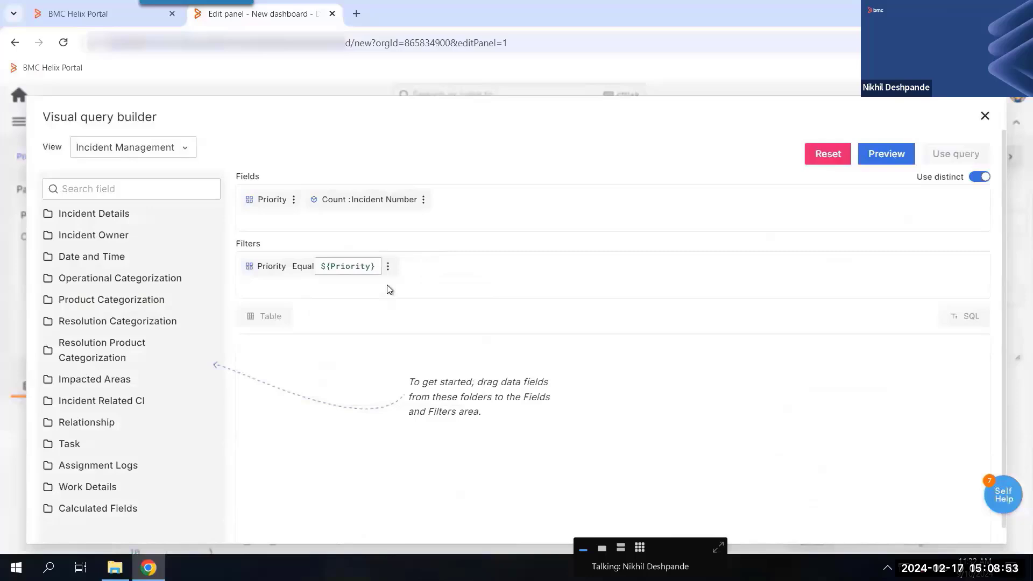
Preview the variable-filtered query, use it in the panel and apply the panel to the dashboard
click(893, 160)
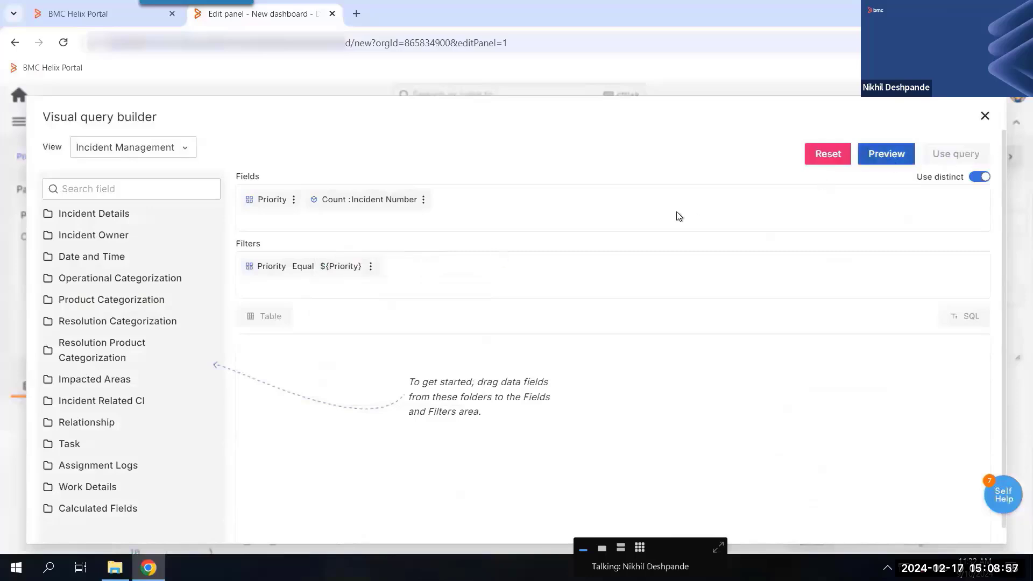
click(956, 154)
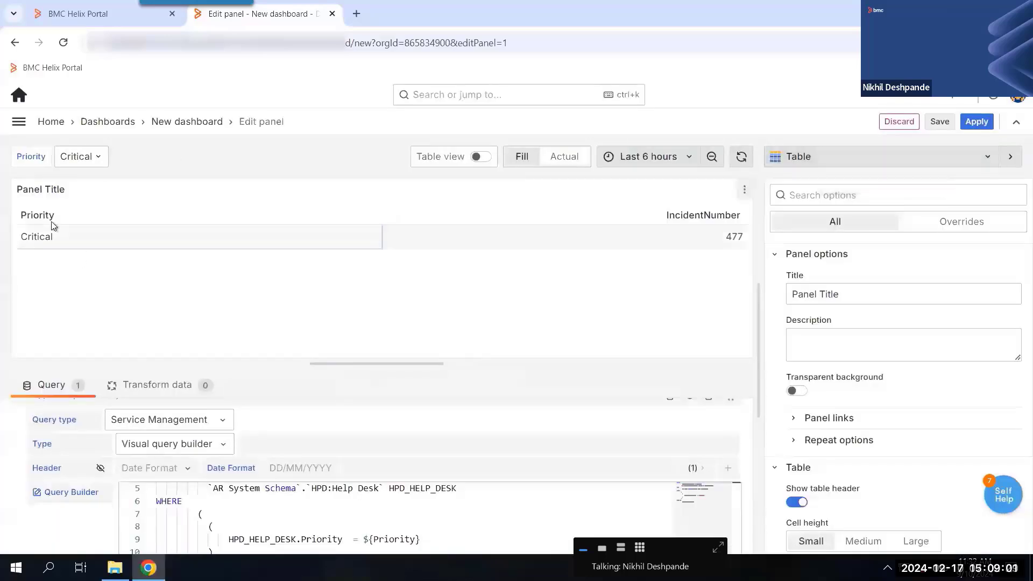
click(963, 122)
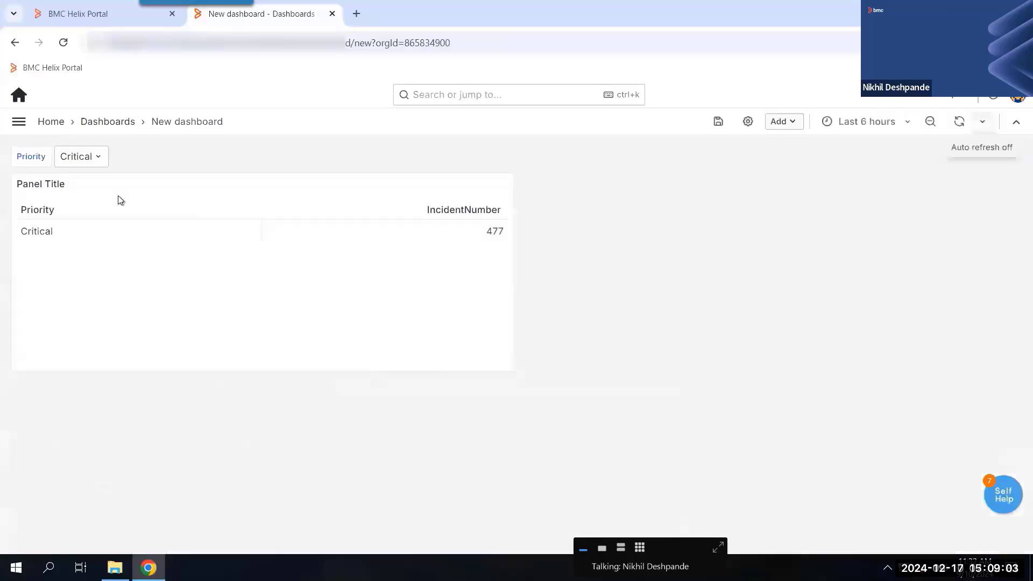
Switch the dashboard's Priority variable first to High and finally to Low
click(98, 157)
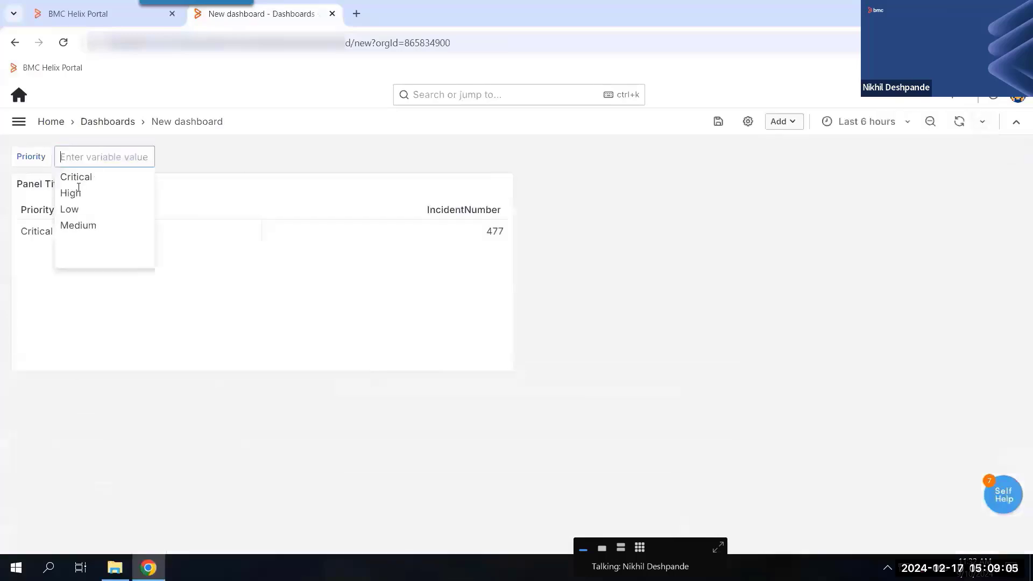
click(76, 199)
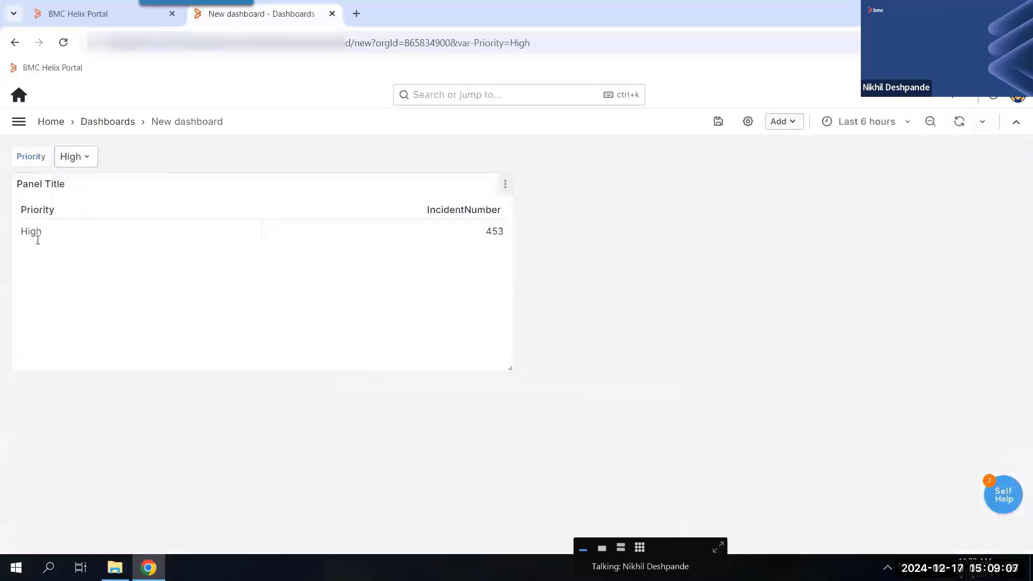
click(81, 157)
click(74, 209)
Reopen the panel's visual query builder, look through the available views such as Change Management, and leave the builder and panel editor
click(506, 184)
click(422, 234)
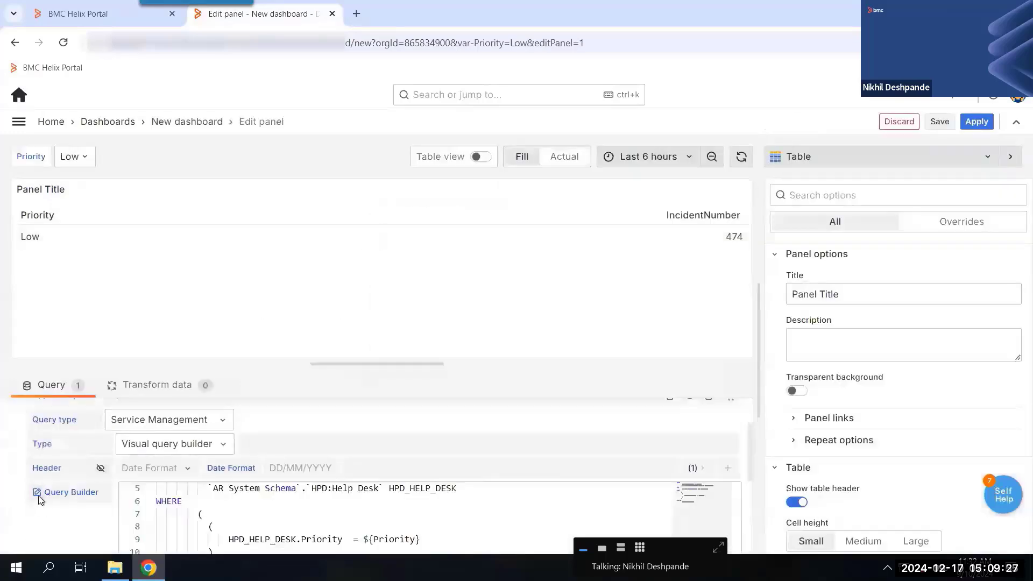
click(40, 492)
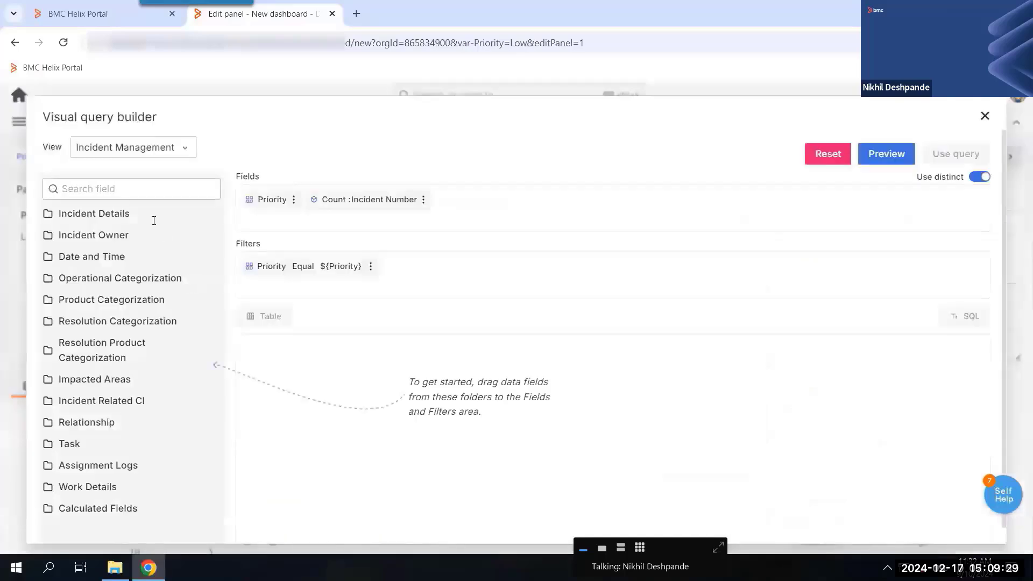
click(178, 155)
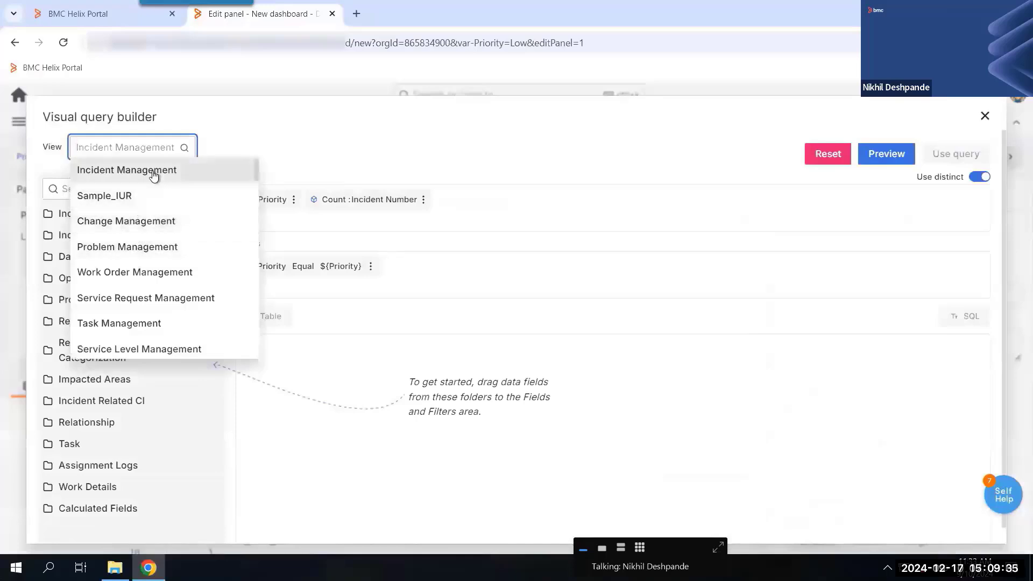
scroll(142, 291, down, 2)
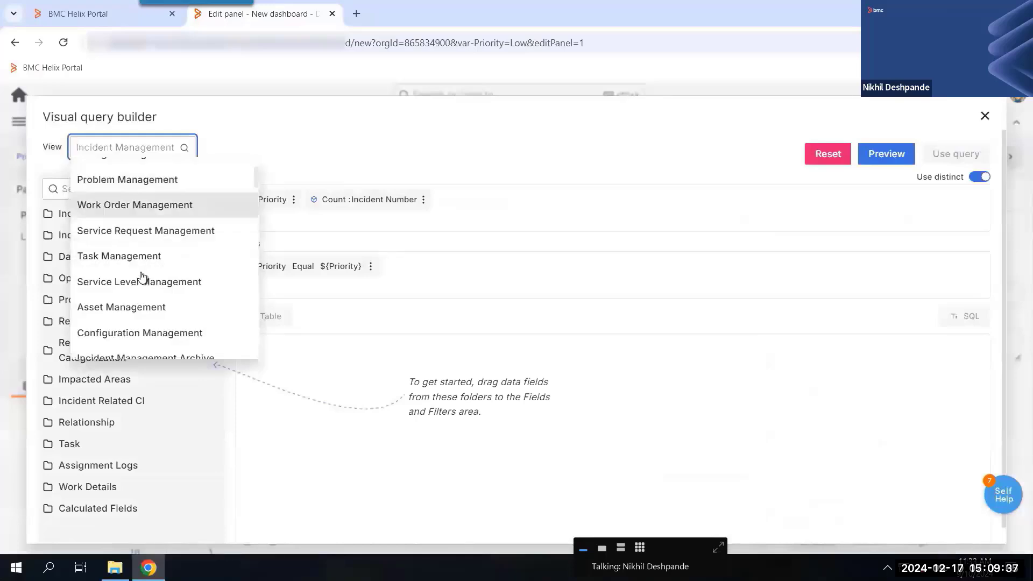
scroll(140, 280, up, 2)
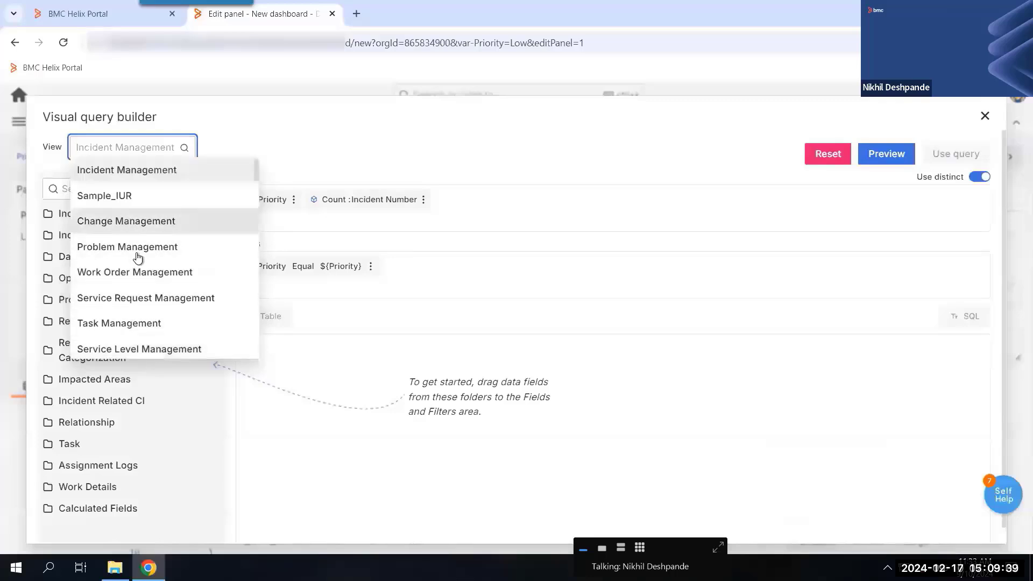
scroll(138, 257, down, 6)
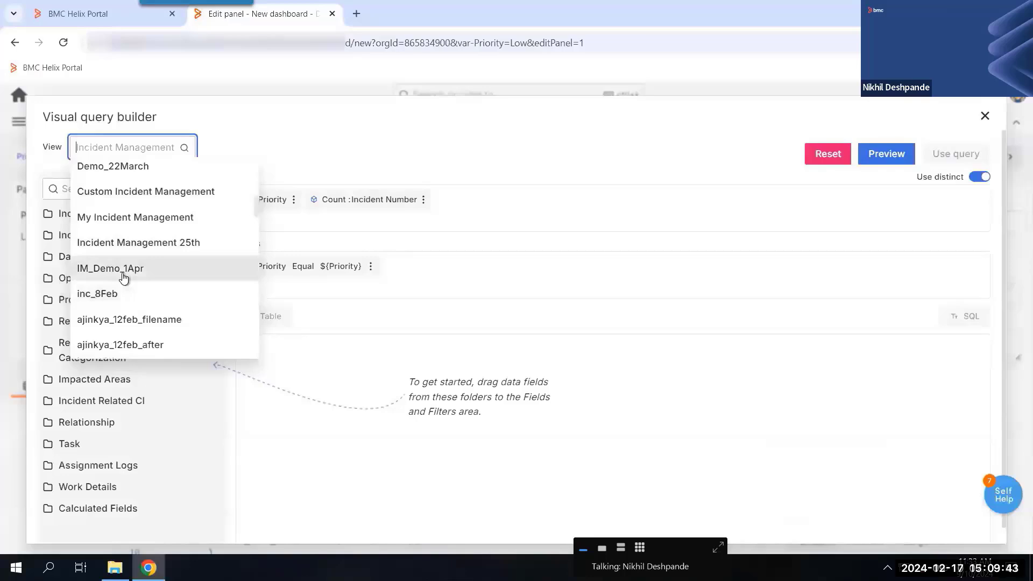
scroll(123, 277, up, 6)
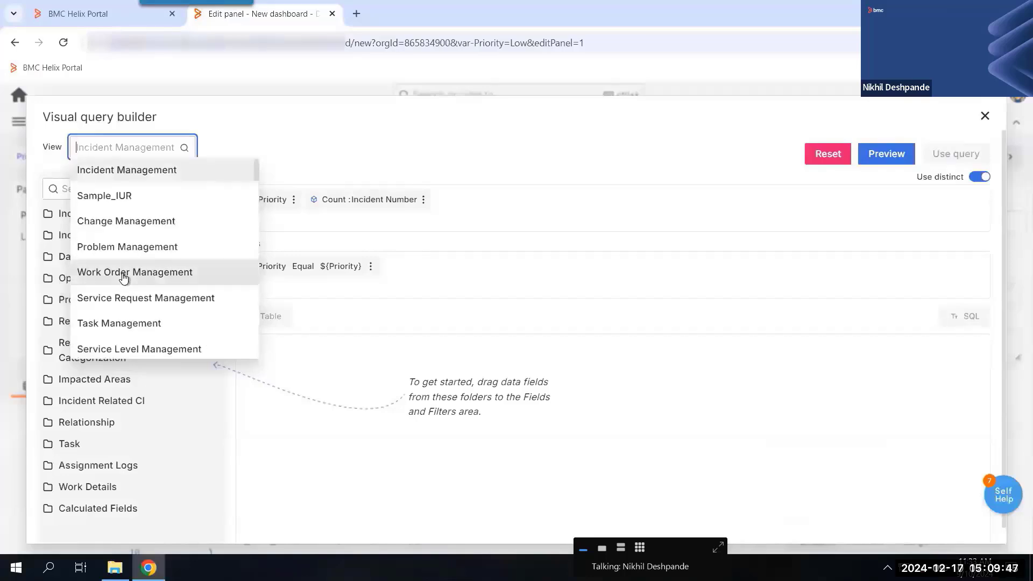
click(496, 228)
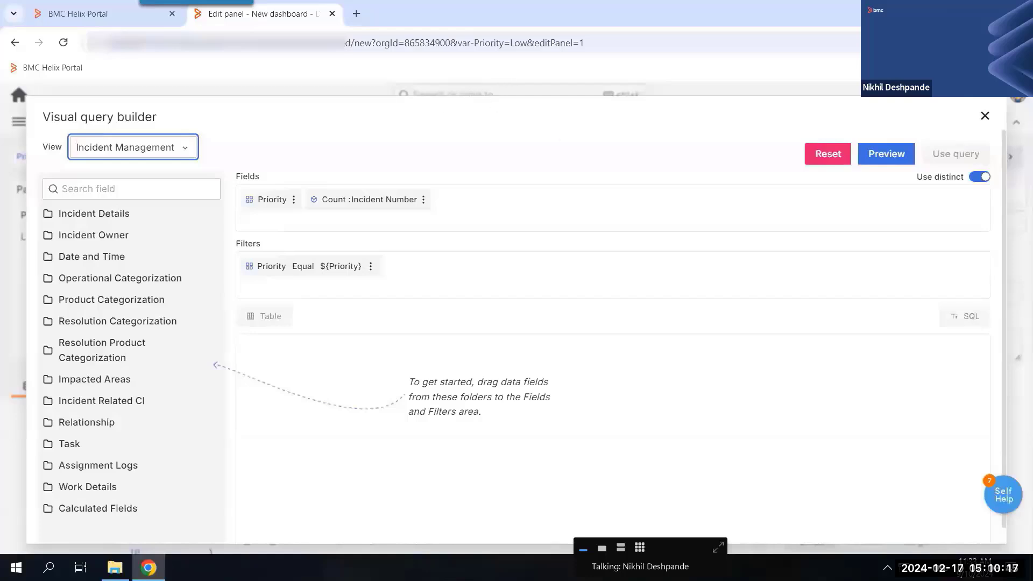
click(985, 116)
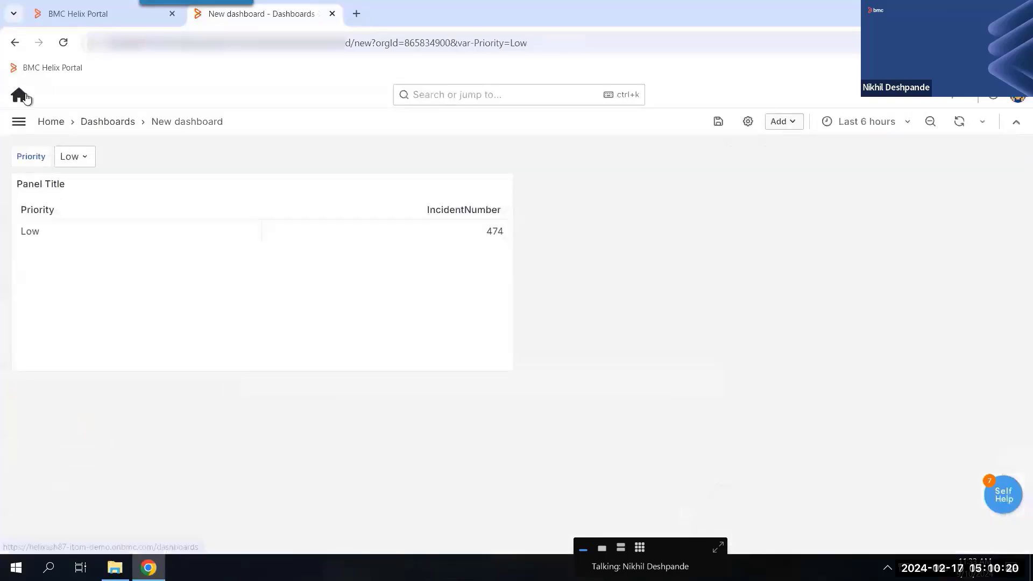
Leave the dashboard, open Reporting Metadata Studio in the general administration settings and copy its environment details to the clipboard
click(19, 96)
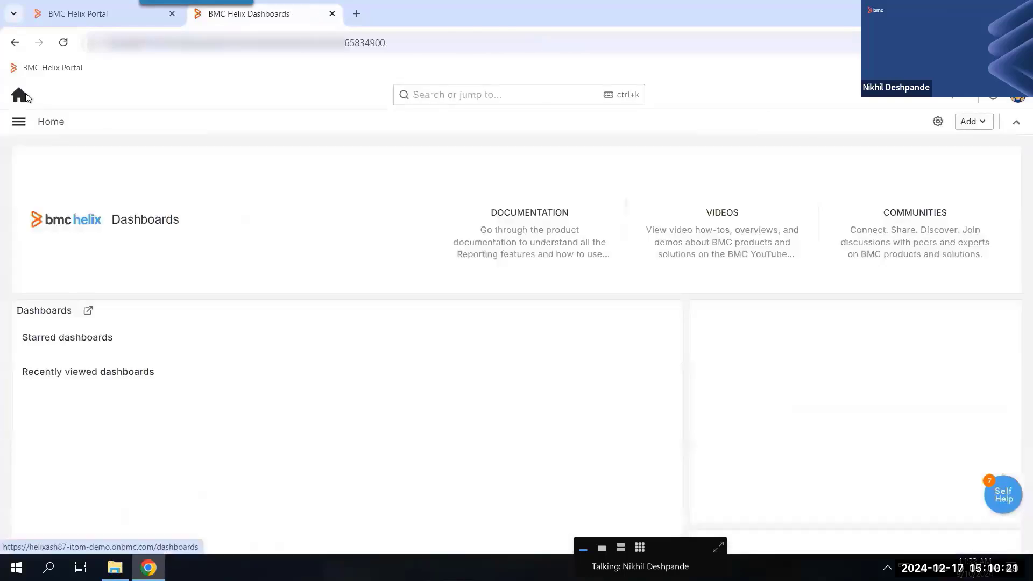
click(21, 125)
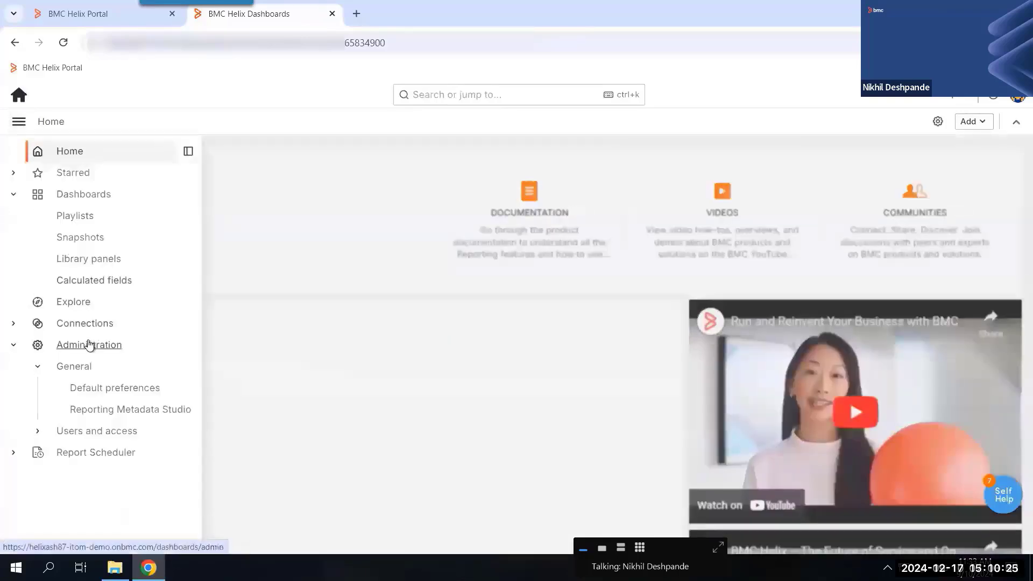
click(89, 344)
click(148, 329)
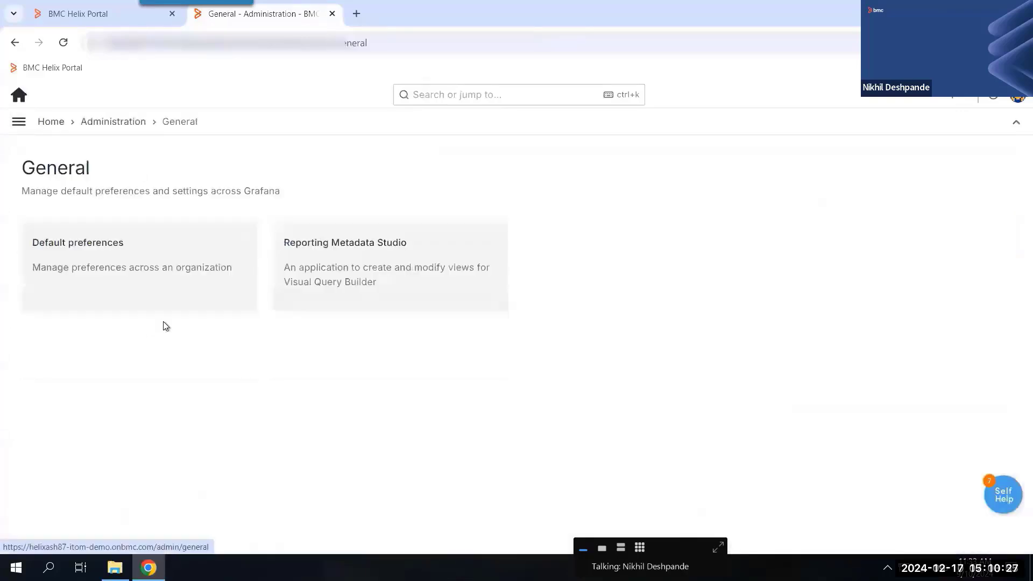
click(379, 265)
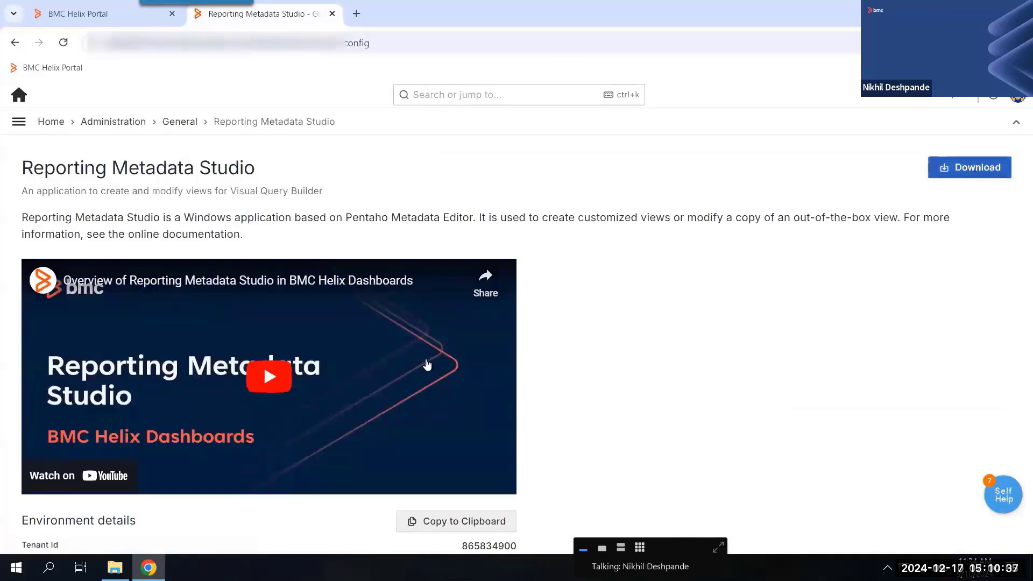
scroll(601, 276, down, 3)
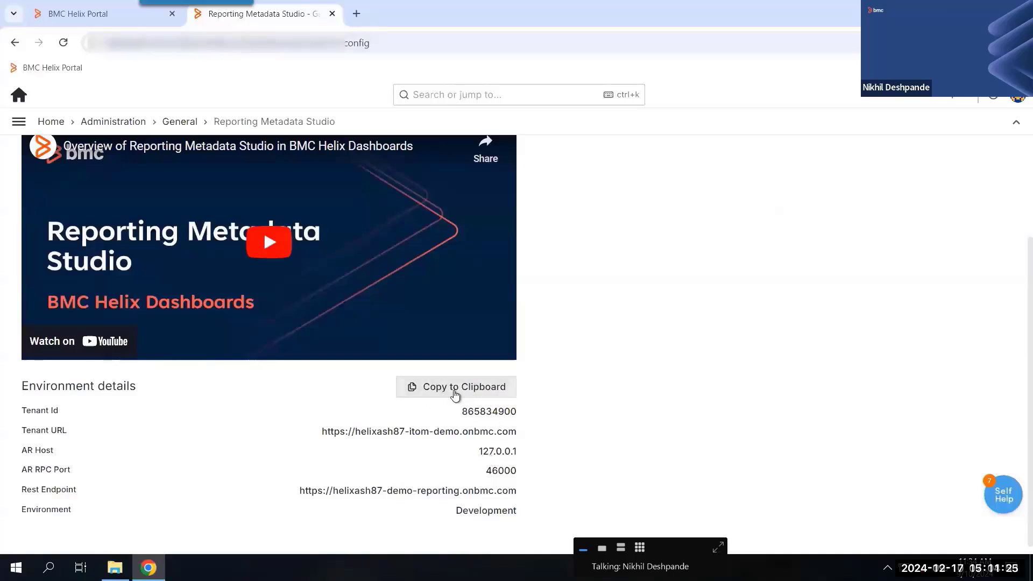
click(455, 395)
Switch to File Explorer and open the bmcauthconfiguration folder inside the extracted Reporting_Metadata_Studio folder's metadata-editor directory
click(114, 567)
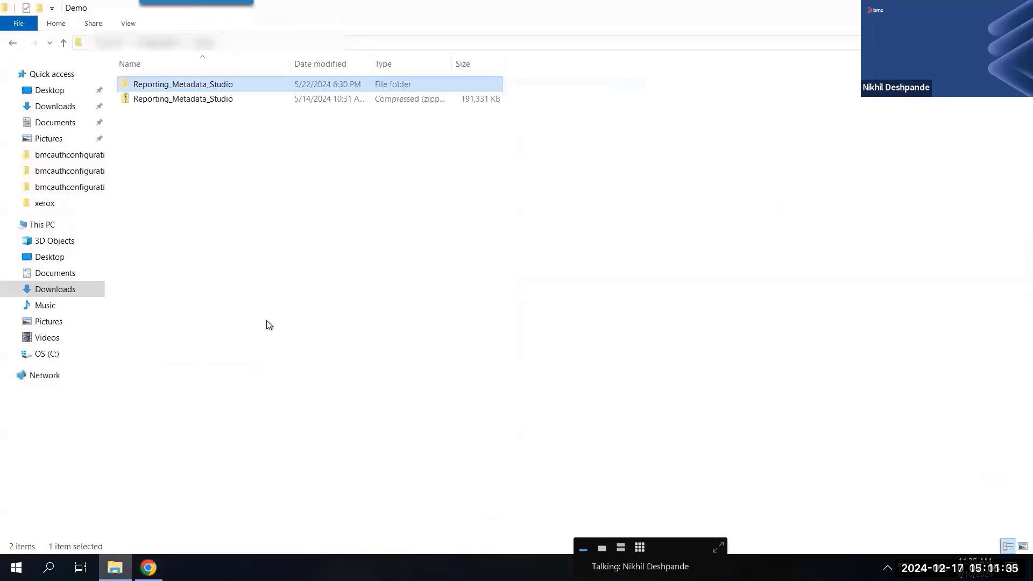
click(184, 102)
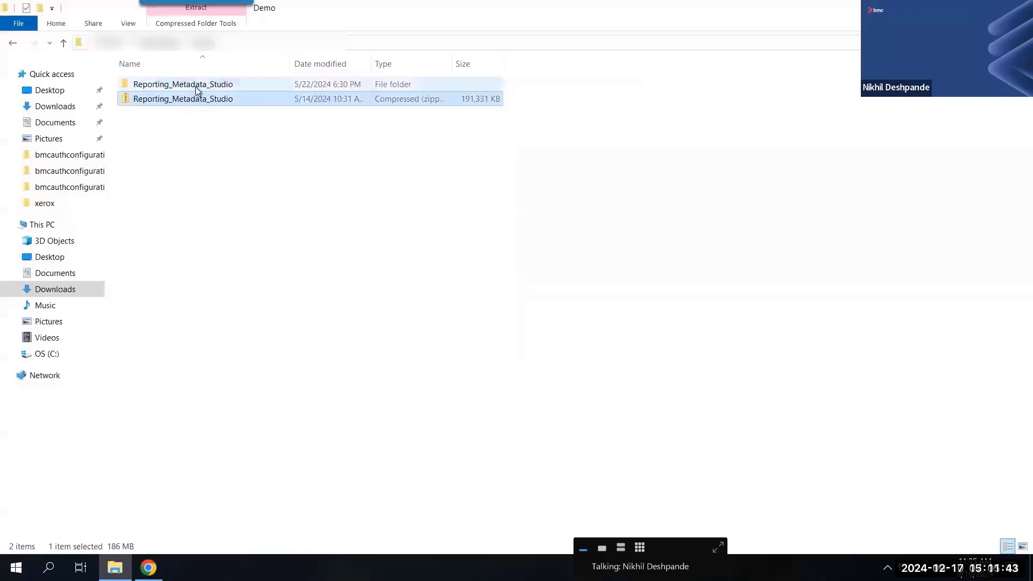
double_click(196, 89)
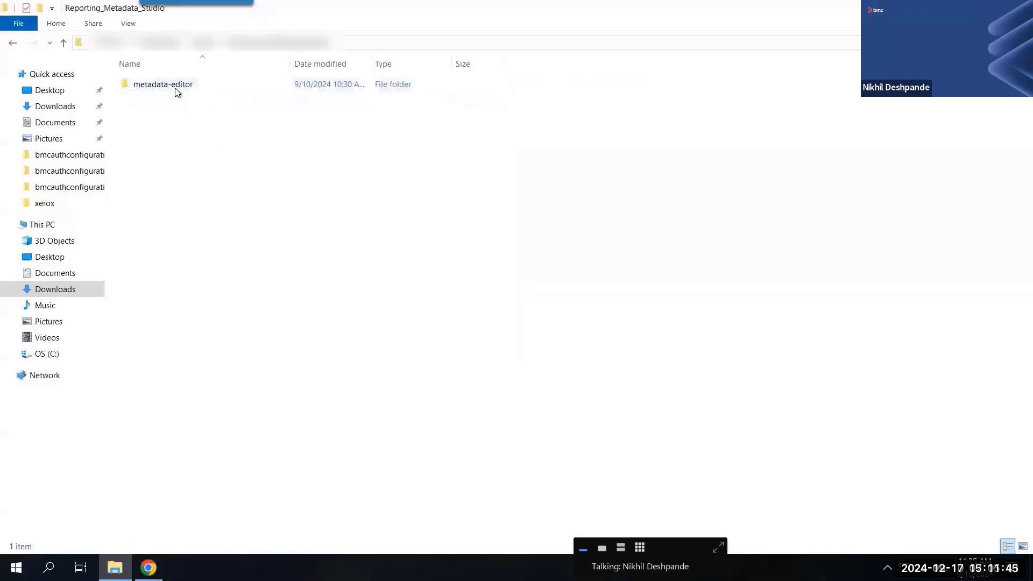
double_click(182, 87)
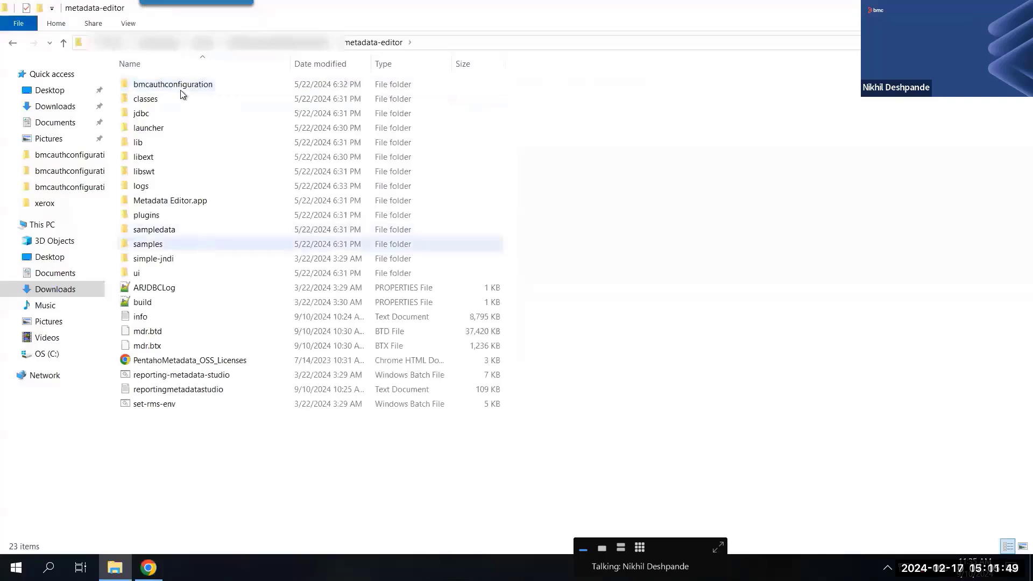
double_click(183, 91)
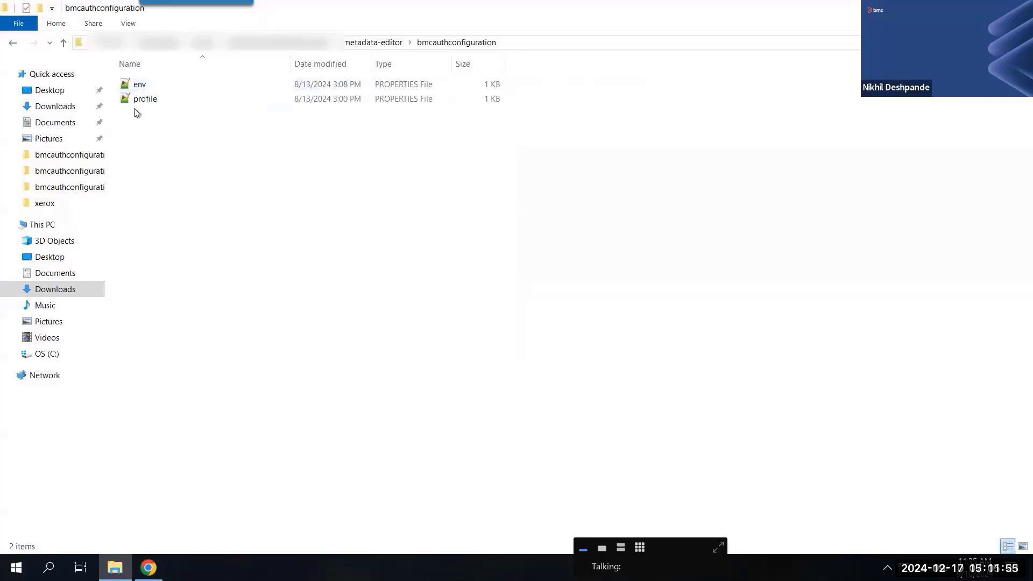
Open the env properties file in Notepad++ and dismiss the offered program update
click(153, 101)
click(144, 84)
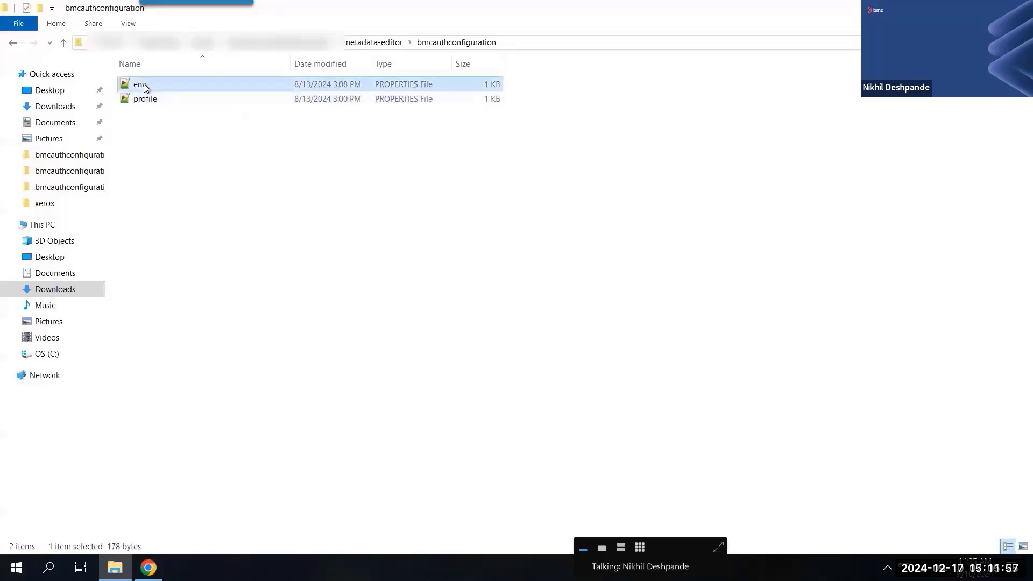
right_click(144, 84)
click(190, 110)
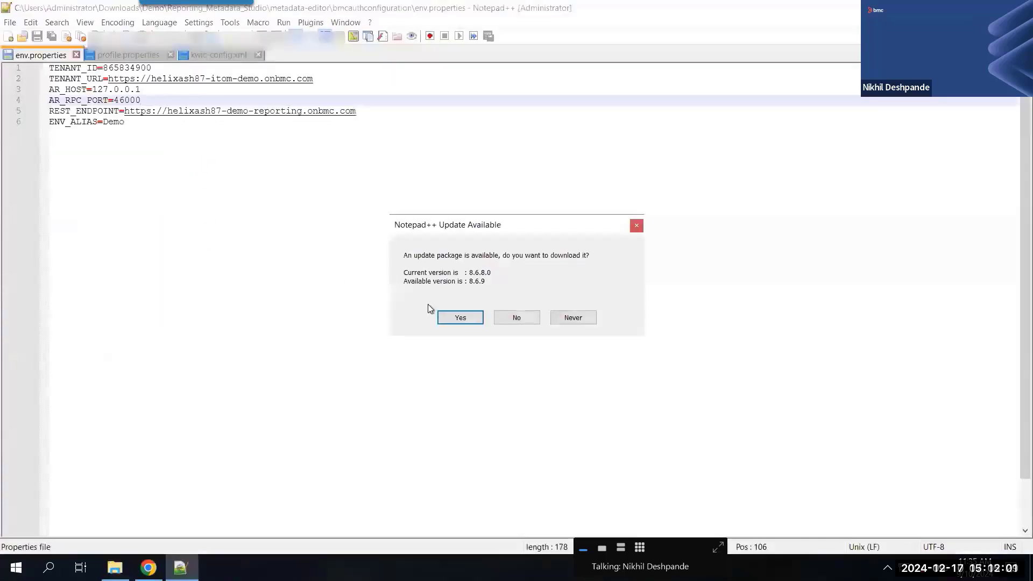
click(573, 318)
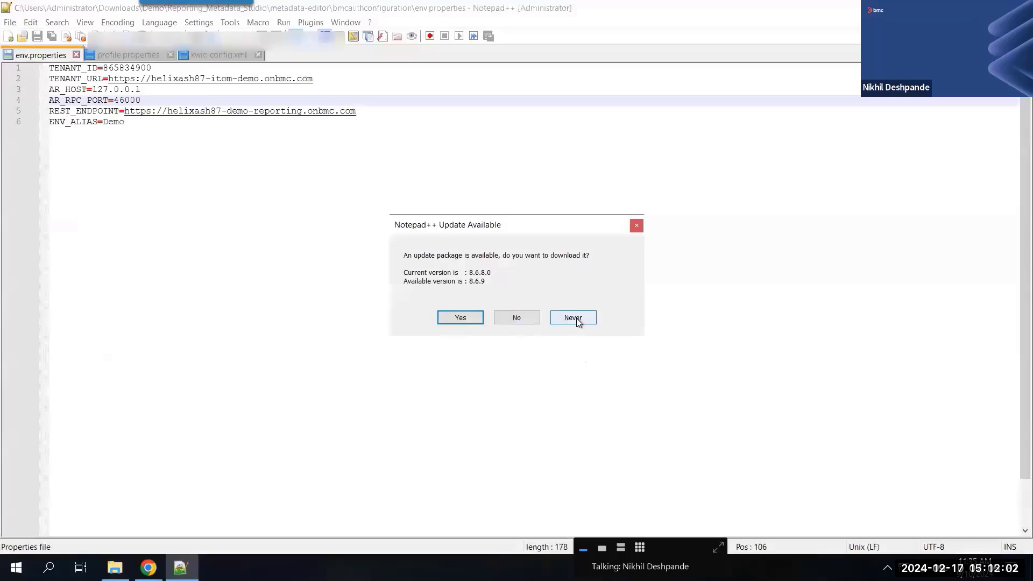
click(534, 318)
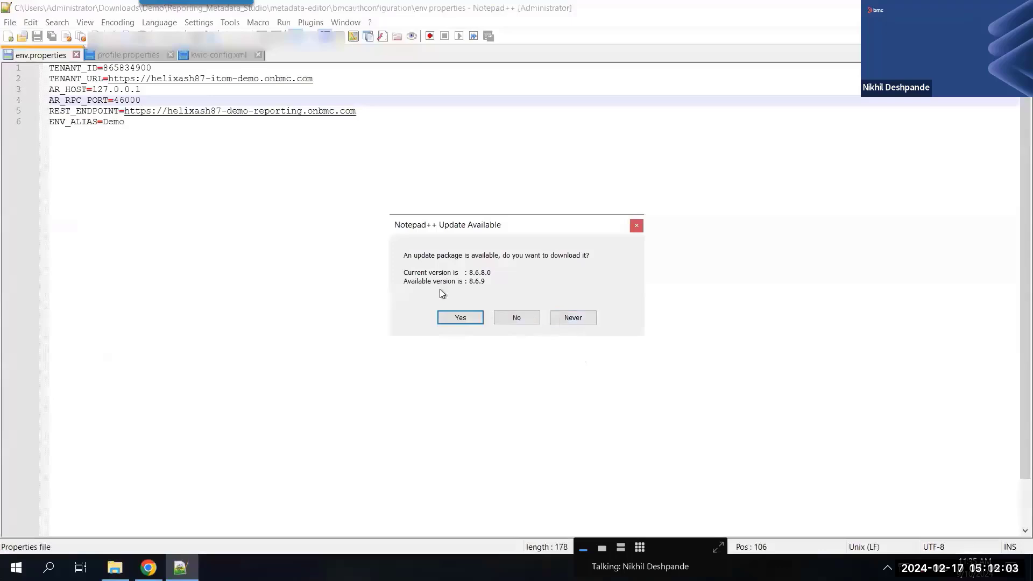
Look up the tenant ID and the tenant URL on the BMC Helix Portal's My profile page in Chrome for env.properties
click(125, 71)
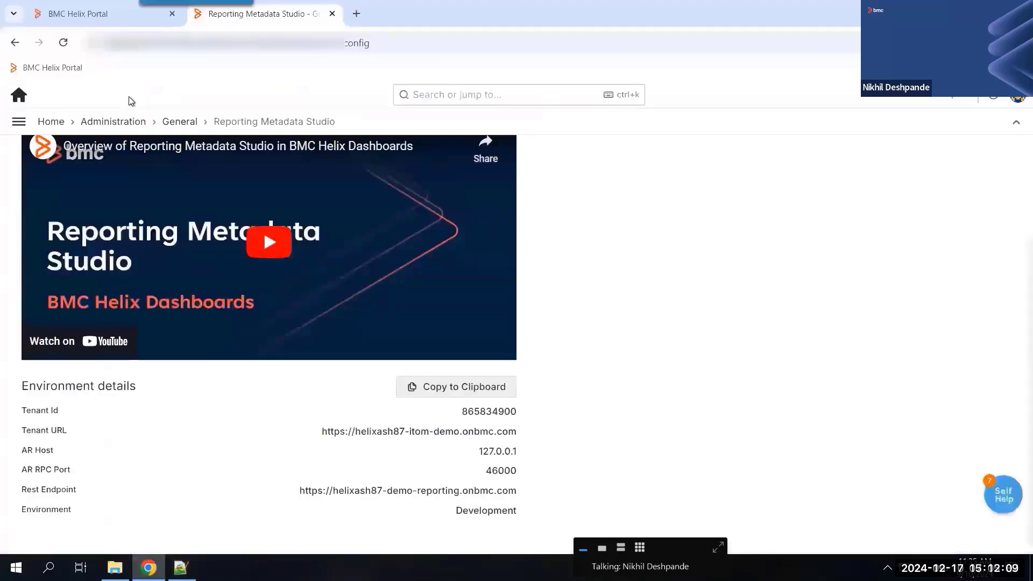
key(ctrl+Tab)
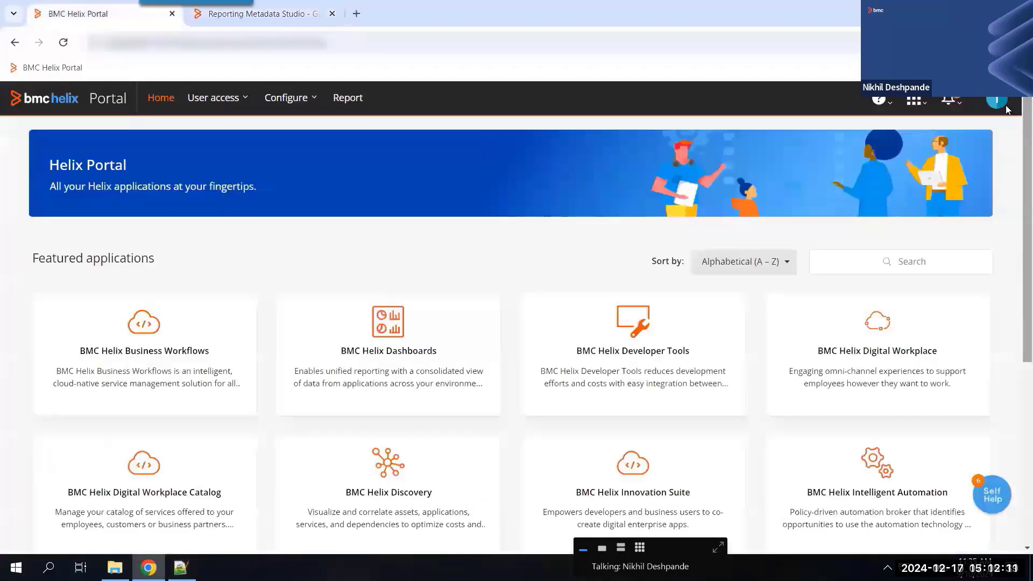
click(998, 100)
click(927, 174)
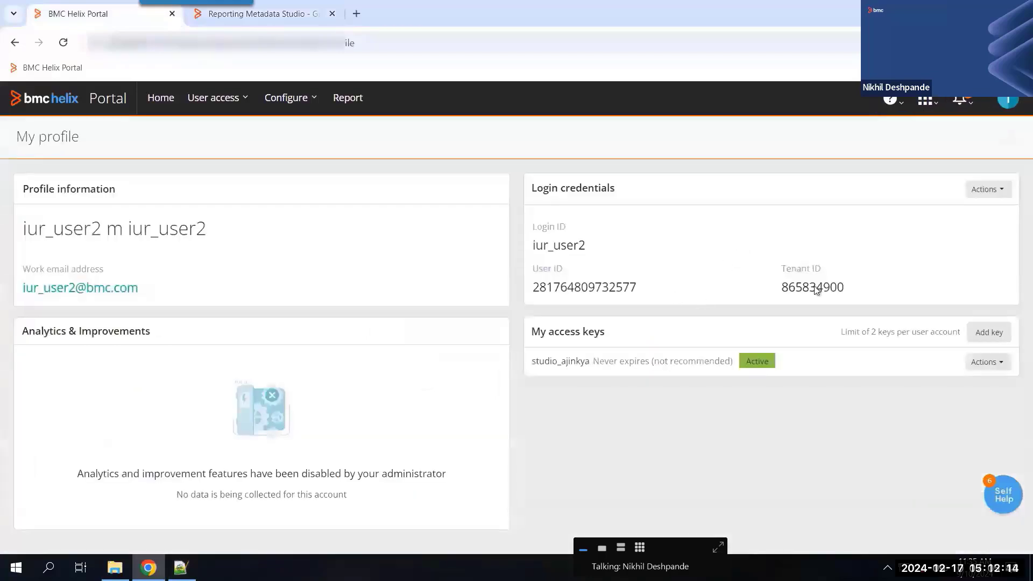
double_click(814, 288)
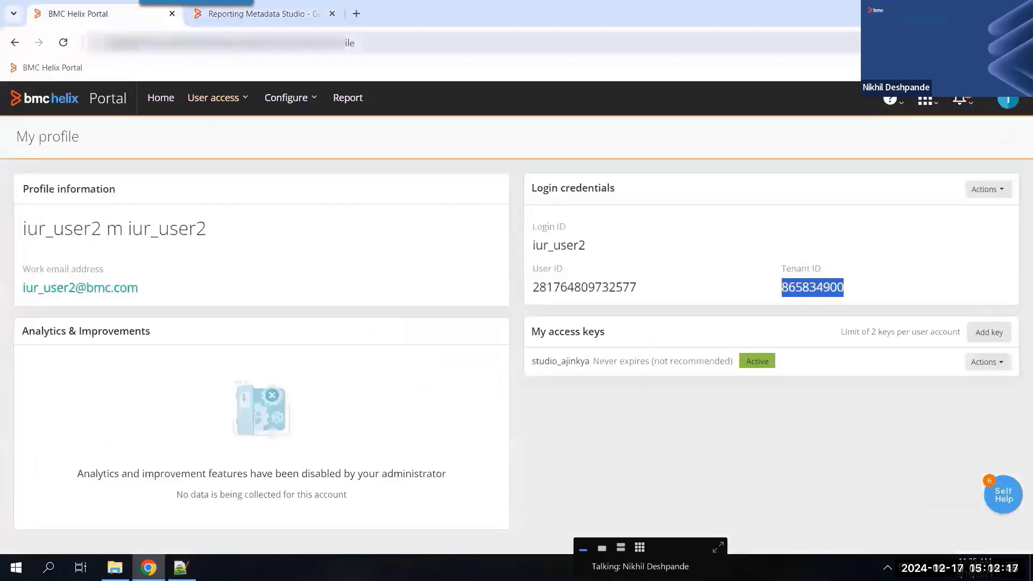
drag(251, 43, 99, 45)
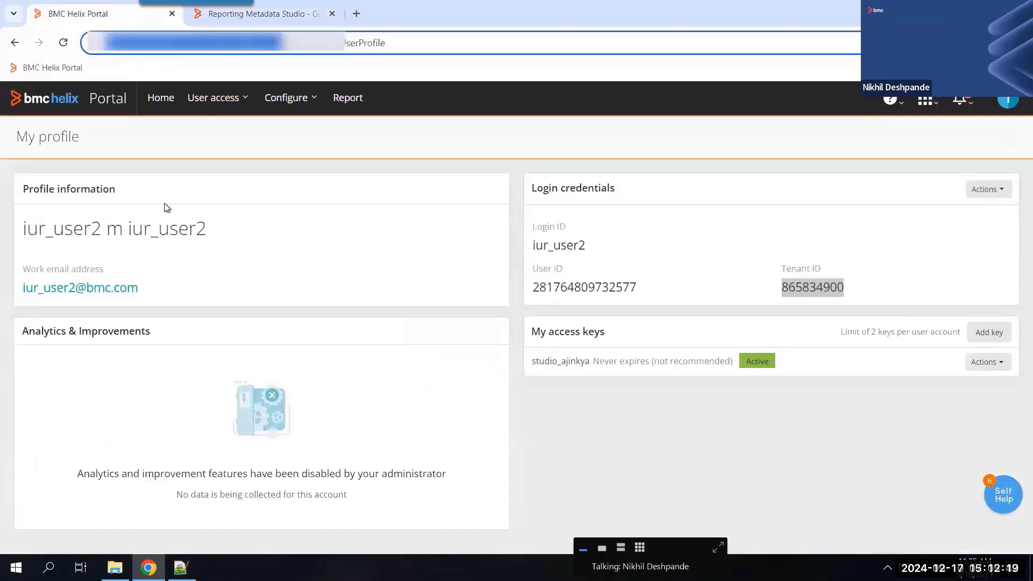
Return to Notepad++ and examine the remote BMC gateway host name, local gateway IP and AR API port in kwic-config.xml
key(alt+Tab)
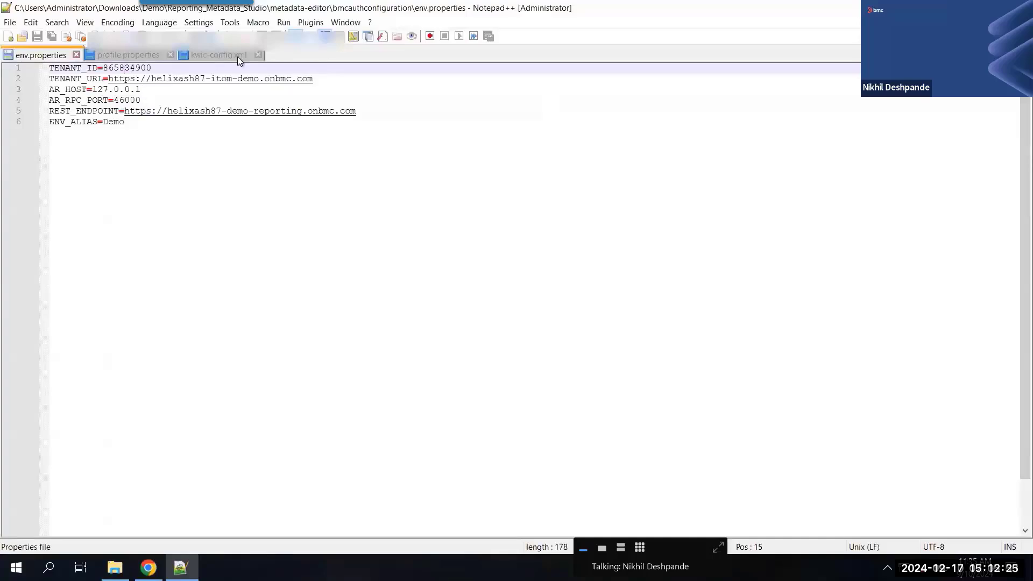
click(207, 55)
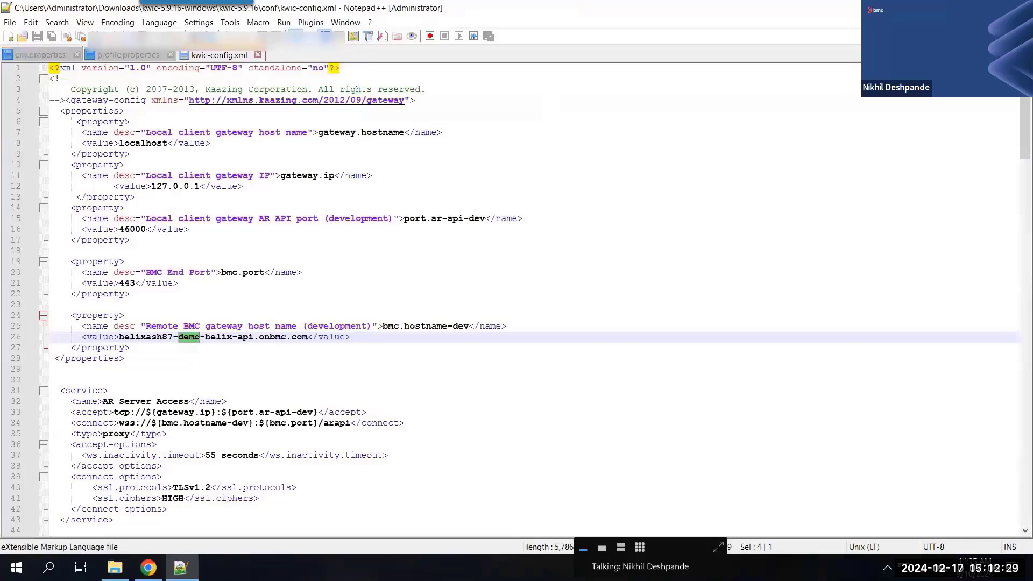
drag(119, 336, 306, 337)
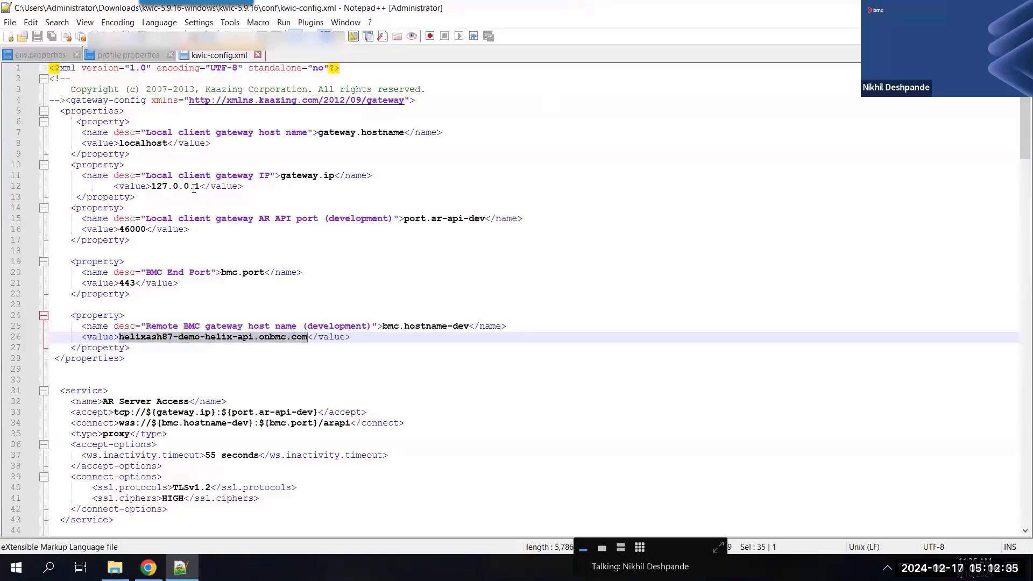
drag(194, 187, 157, 186)
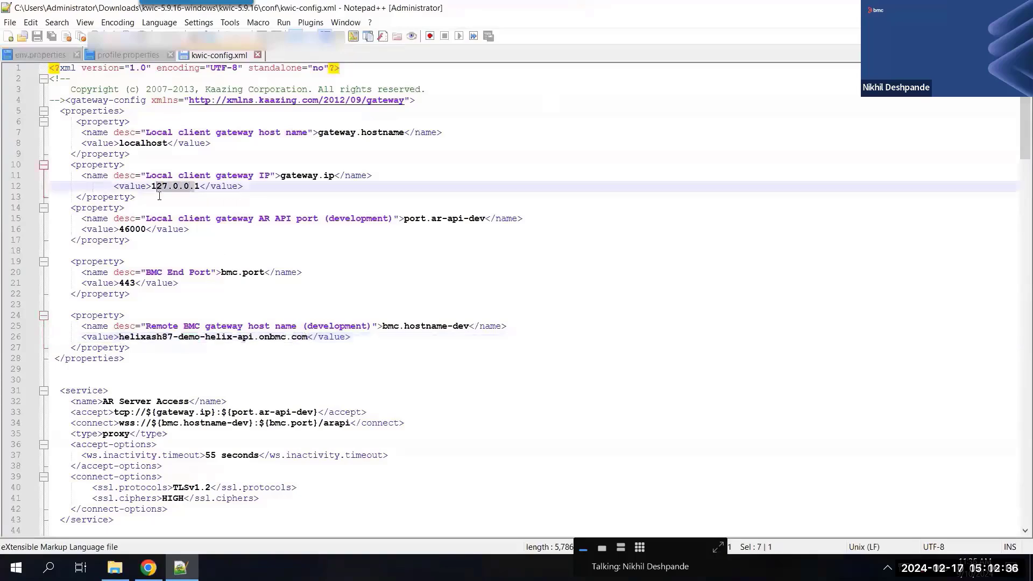
double_click(125, 219)
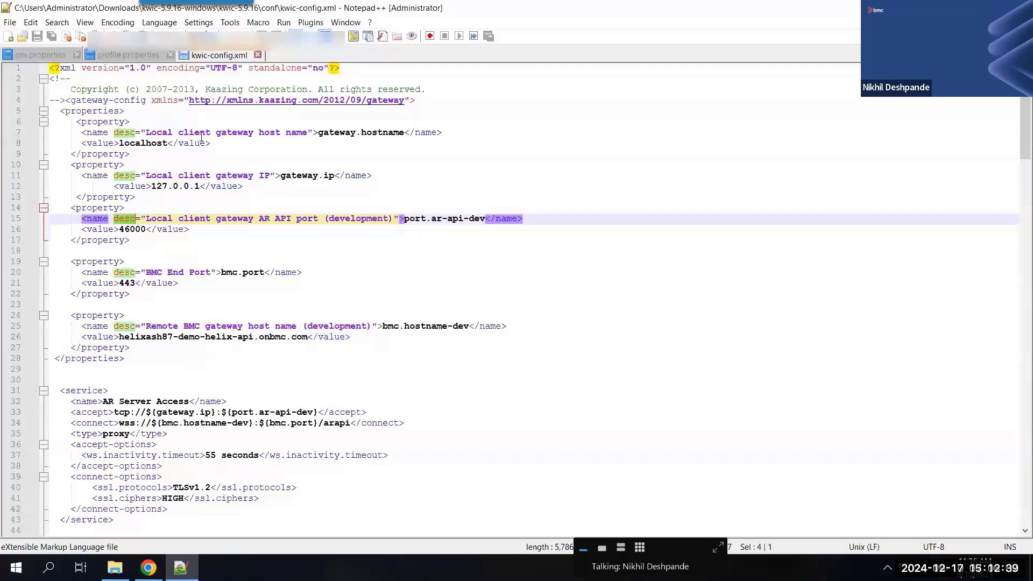
Glance at profile.properties, and review the AR_RPC_PORT and REST_ENDPOINT values in env.properties
click(120, 56)
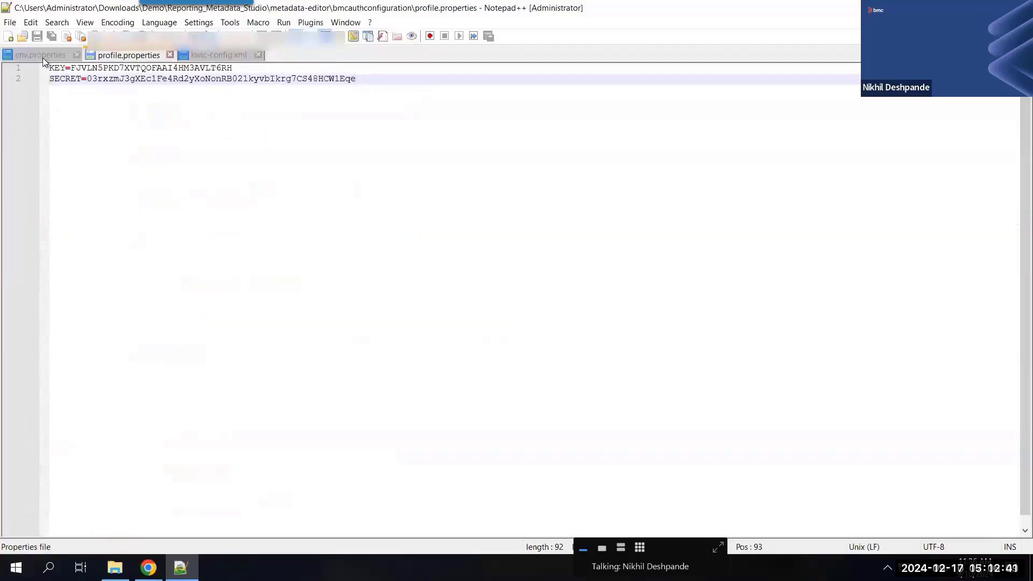
click(43, 55)
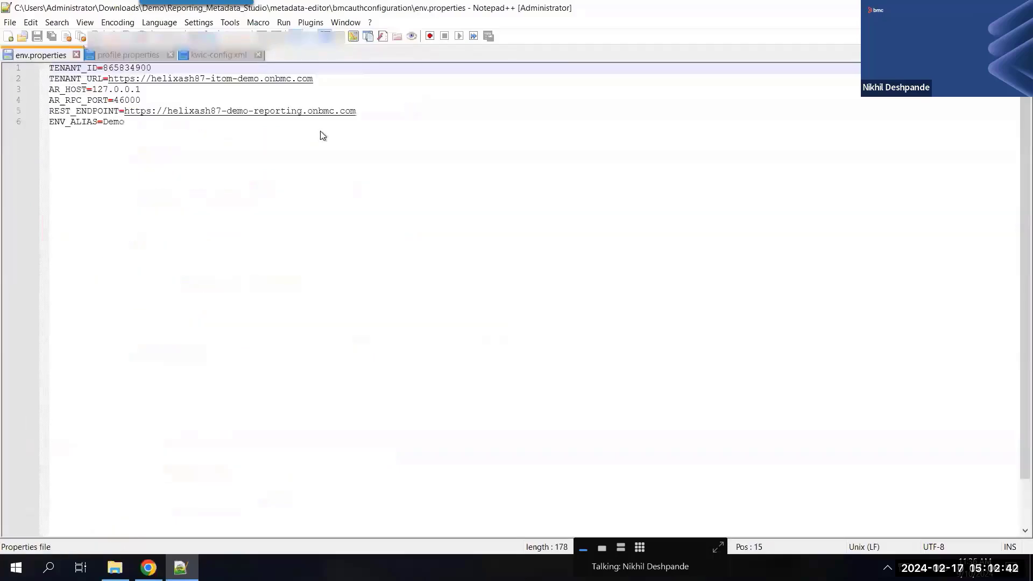
double_click(131, 101)
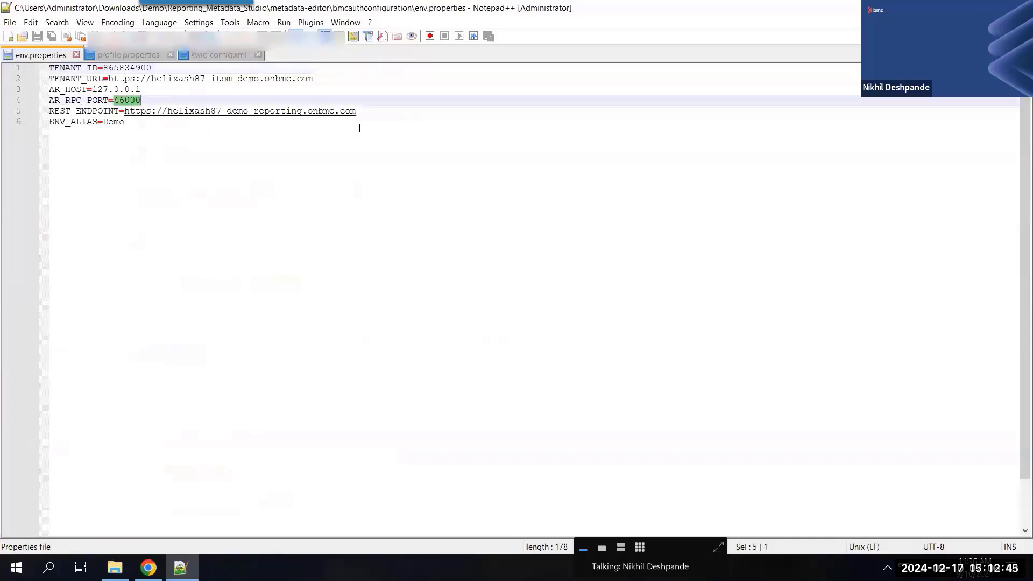
drag(367, 111, 127, 111)
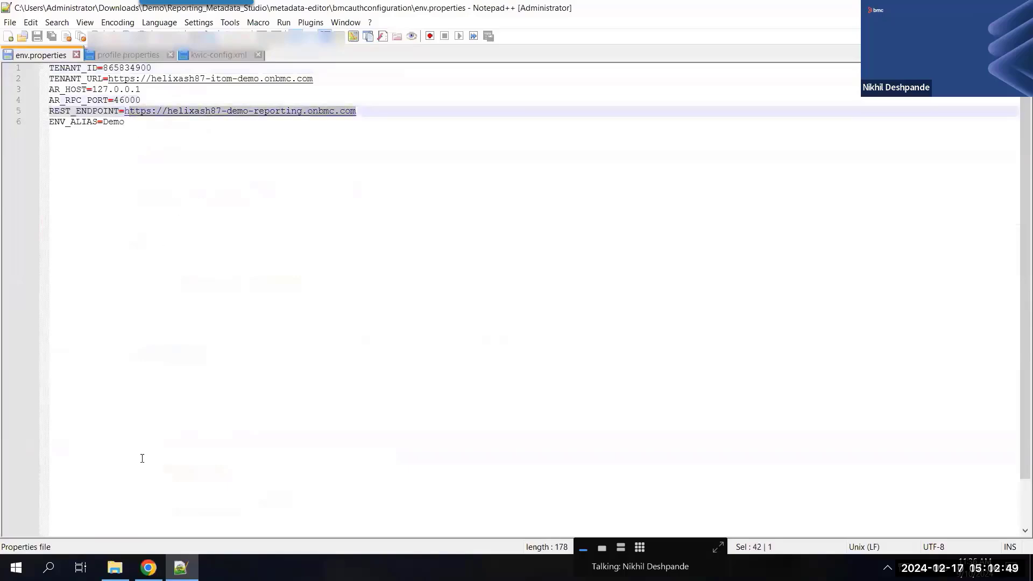
Check the Platform URL in the BMC Helix data source settings in Chrome, and return to Notepad++ to examine ENV_ALIAS in env.properties
click(148, 568)
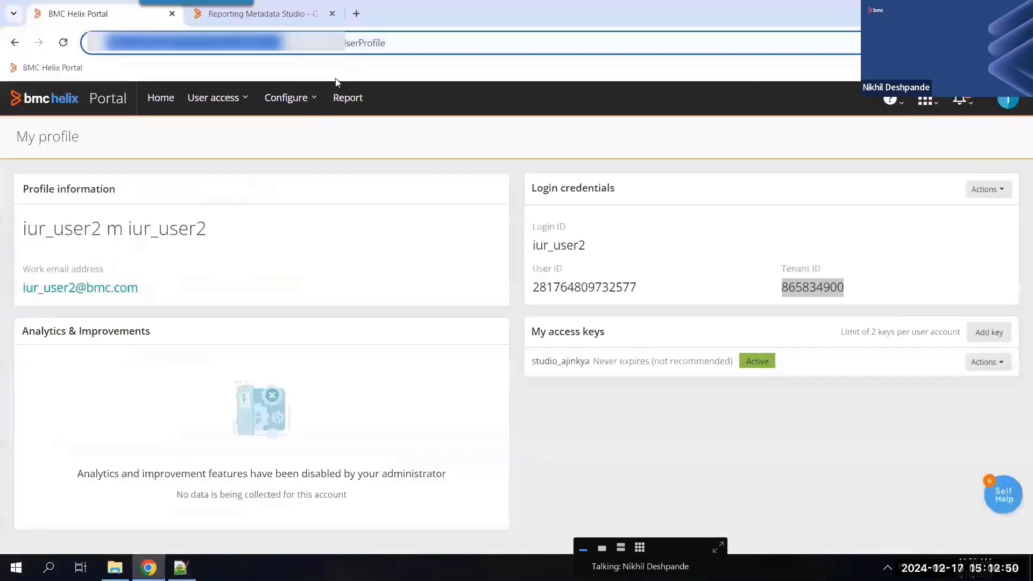
click(299, 18)
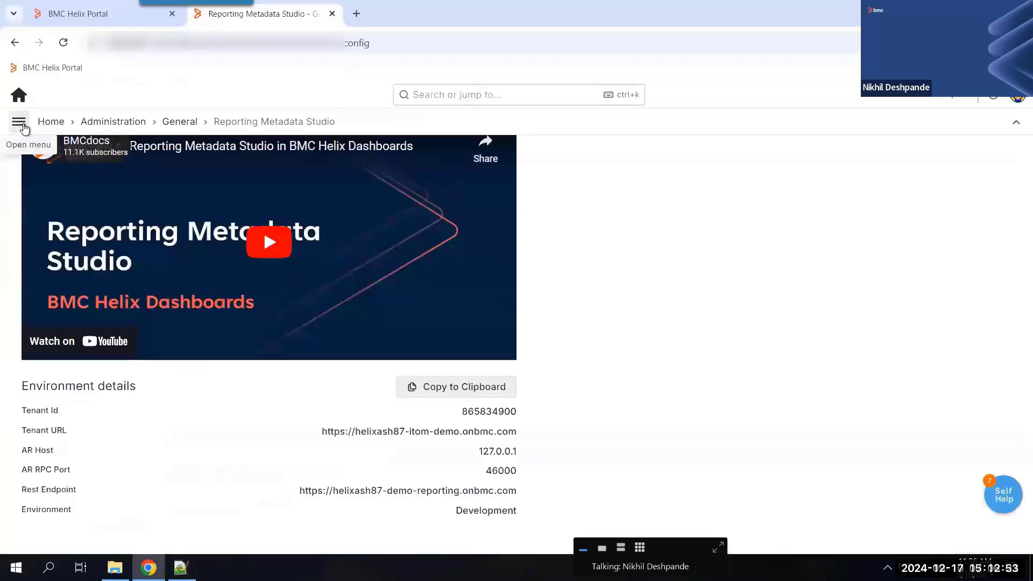
click(20, 123)
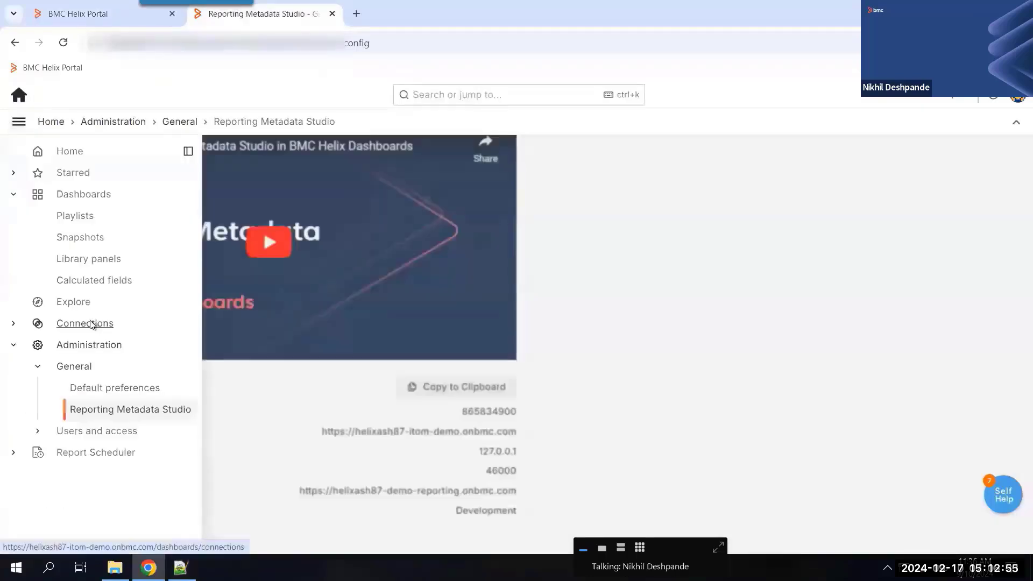
click(84, 324)
click(133, 273)
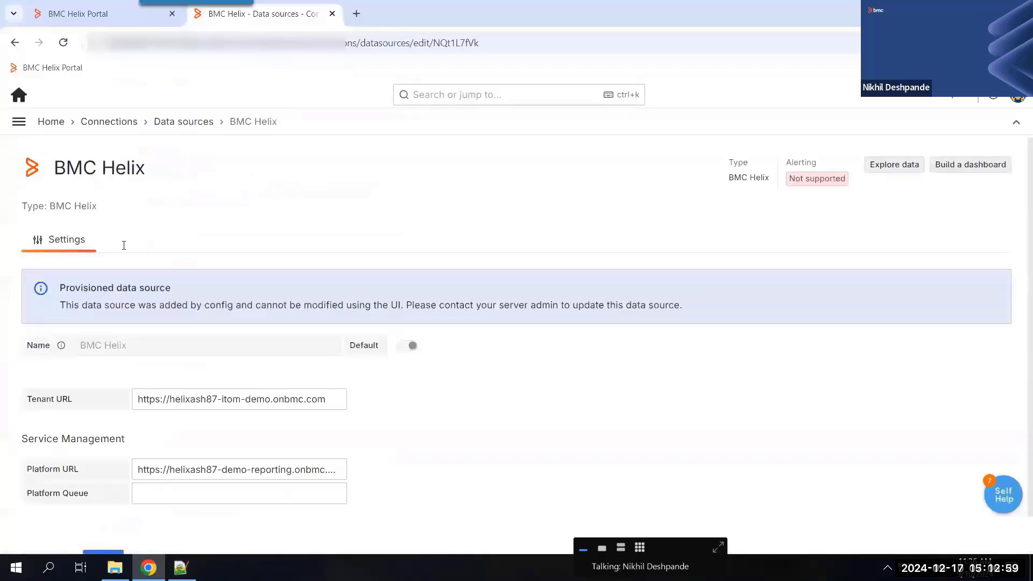
double_click(206, 466)
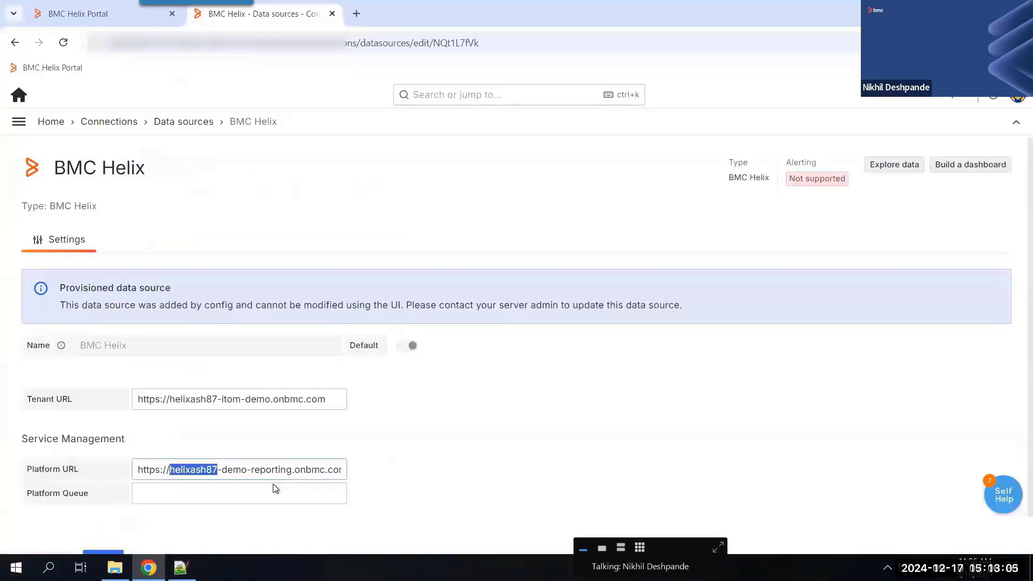
key(alt+Tab)
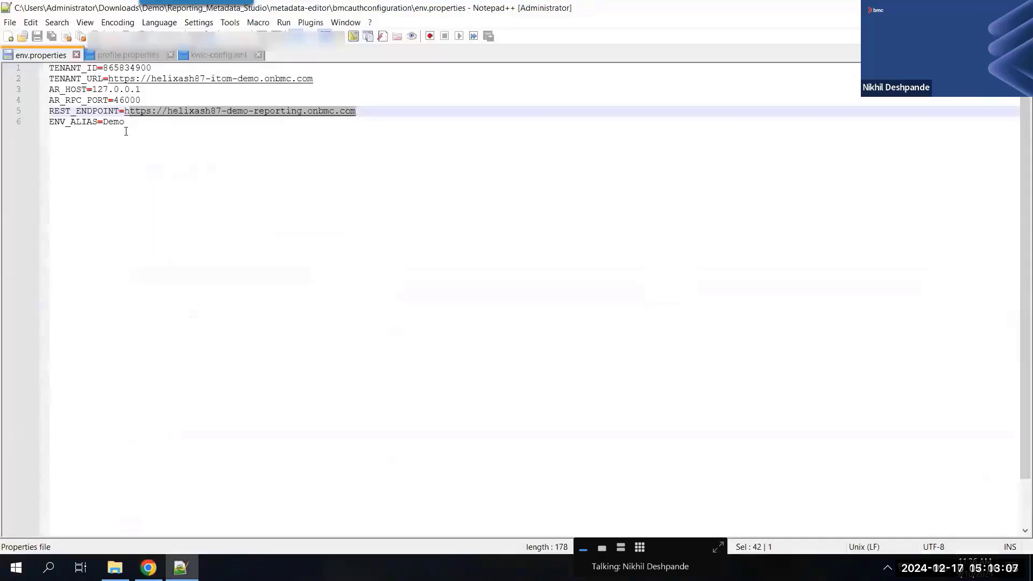
double_click(59, 122)
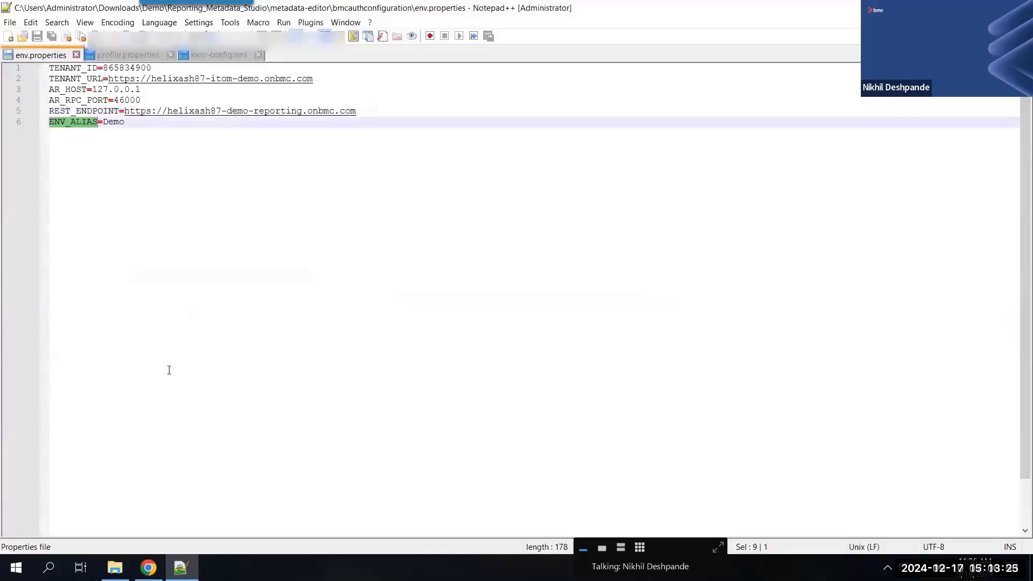
Open profile.properties from the bmcauthconfiguration folder in Notepad++ and examine its KEY and SECRET entries
click(114, 567)
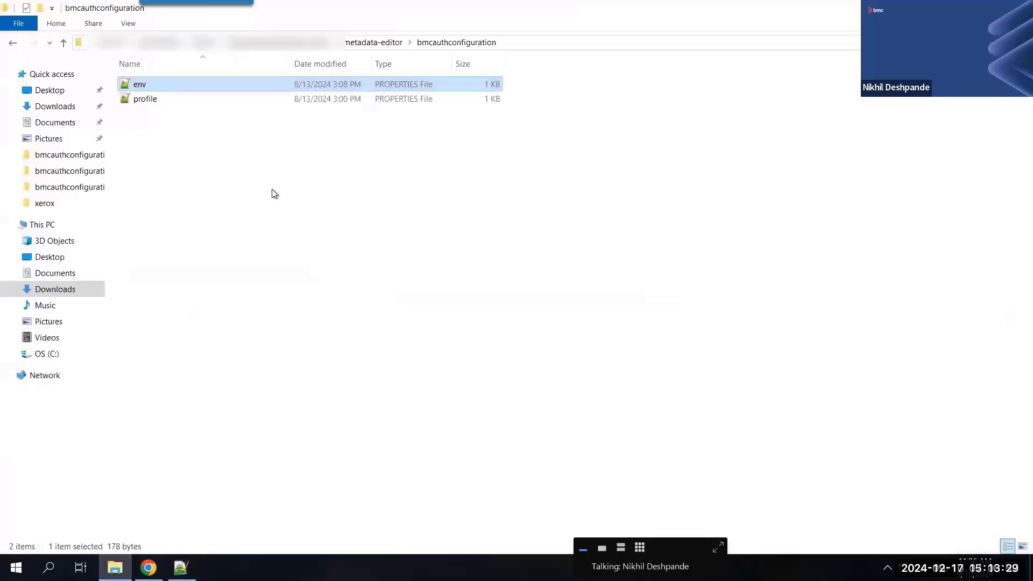
click(150, 107)
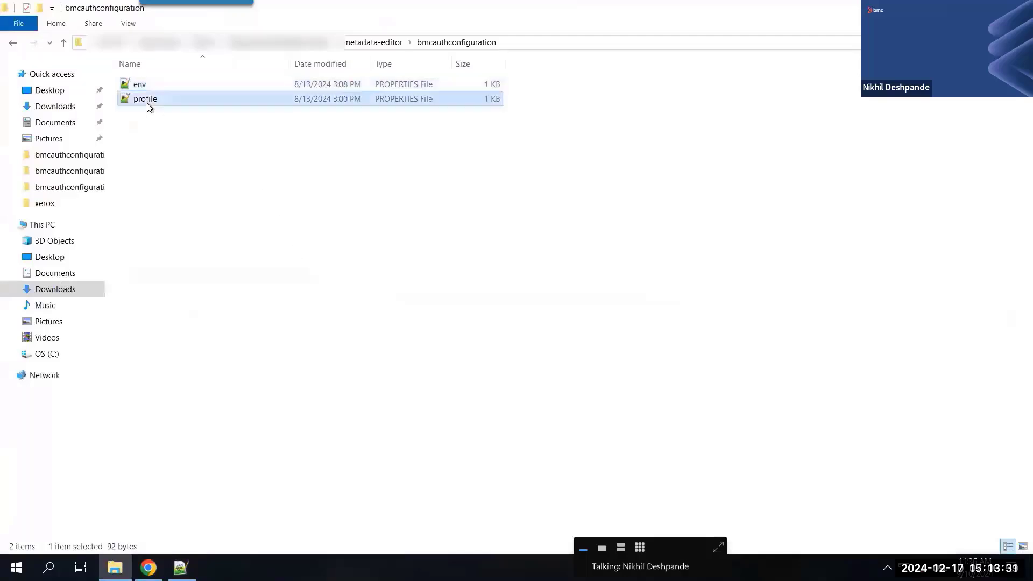
right_click(149, 107)
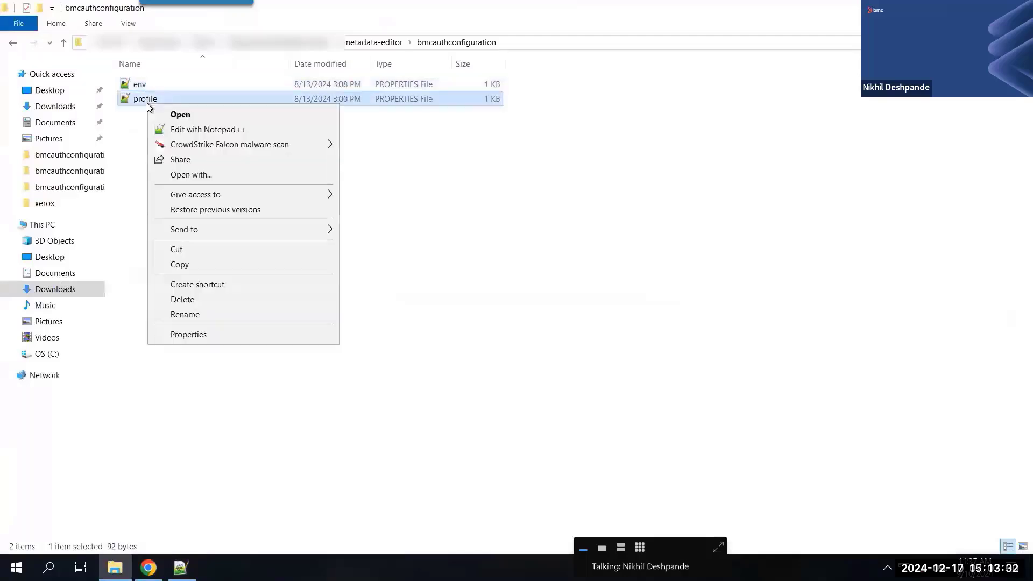
click(200, 130)
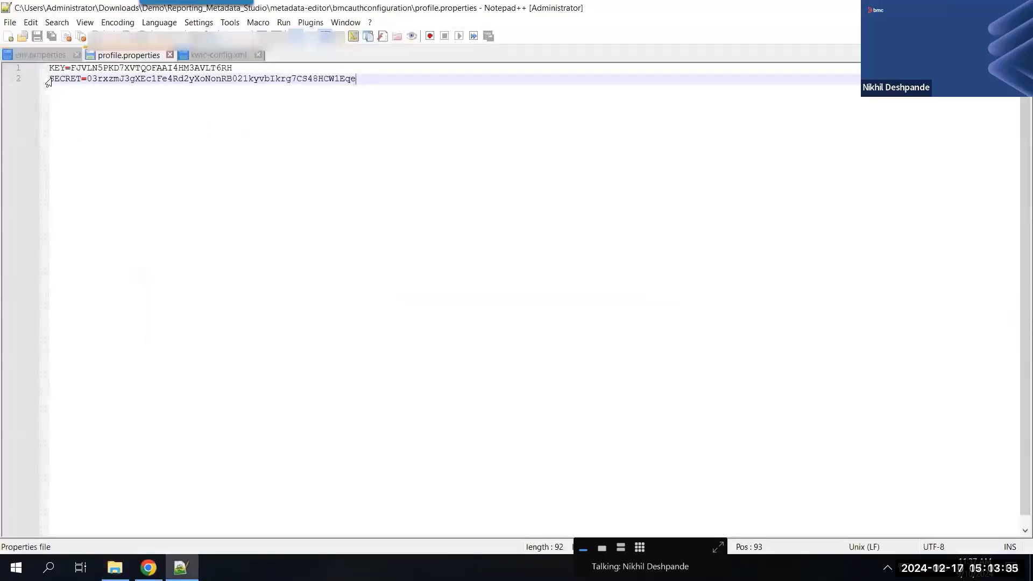
key(ctrl+Home)
key(ctrl+shift+Right)
double_click(70, 80)
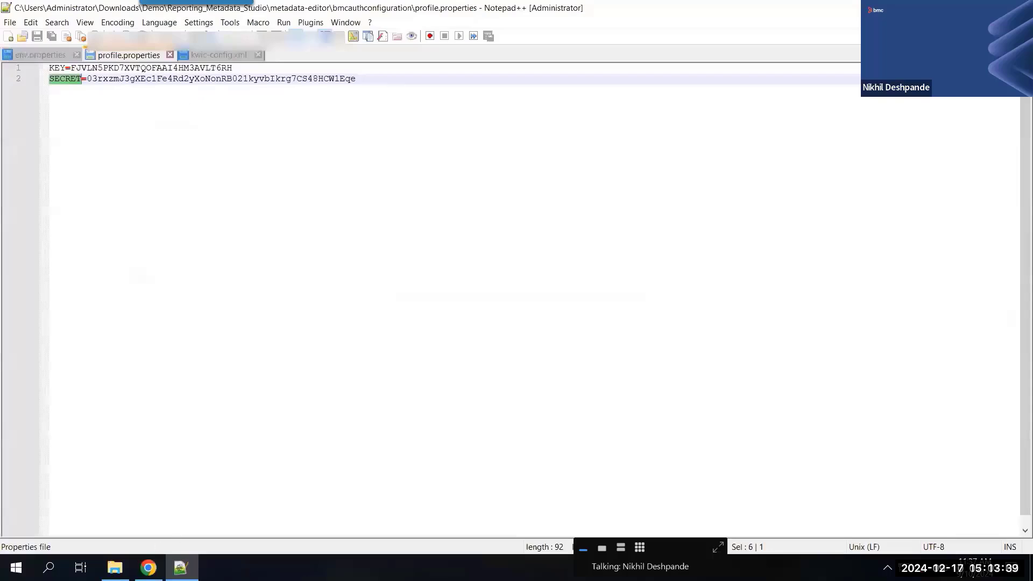
In Chrome, review the login ID and access keys on the BMC Helix Portal profile page, and view the New key form without creating one
click(149, 566)
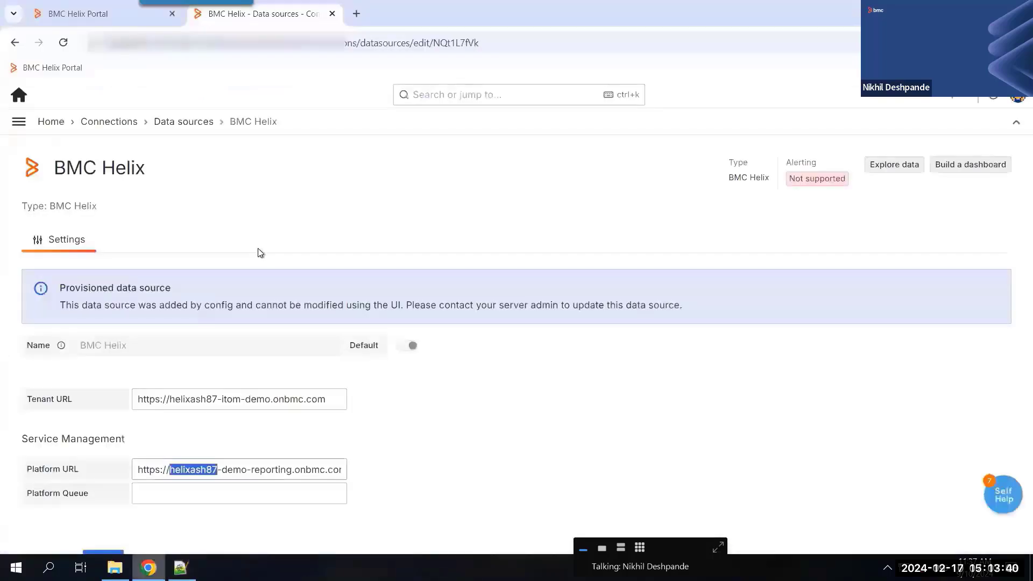
click(111, 18)
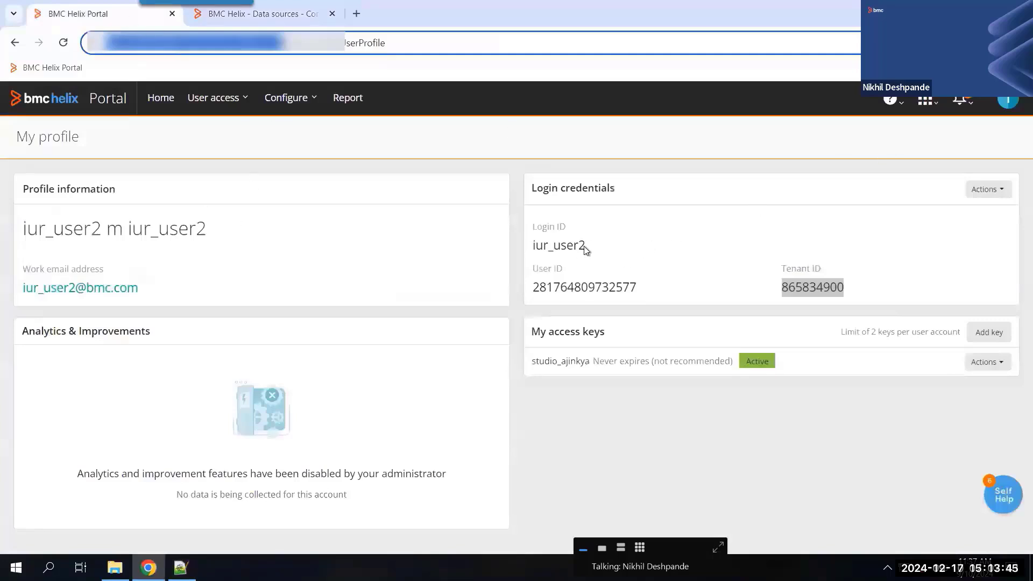
drag(582, 246, 527, 250)
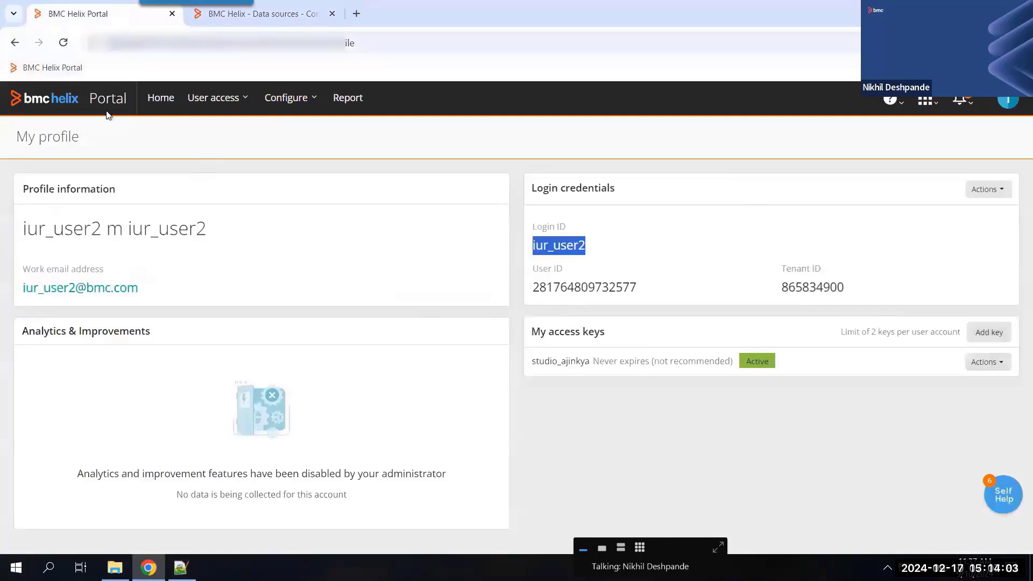
click(1004, 101)
click(666, 360)
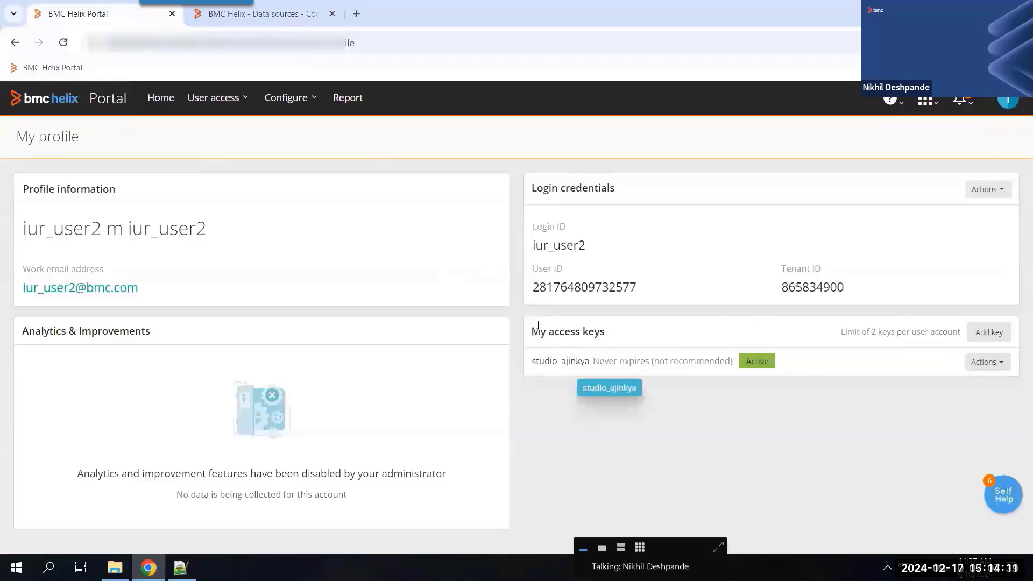
click(988, 332)
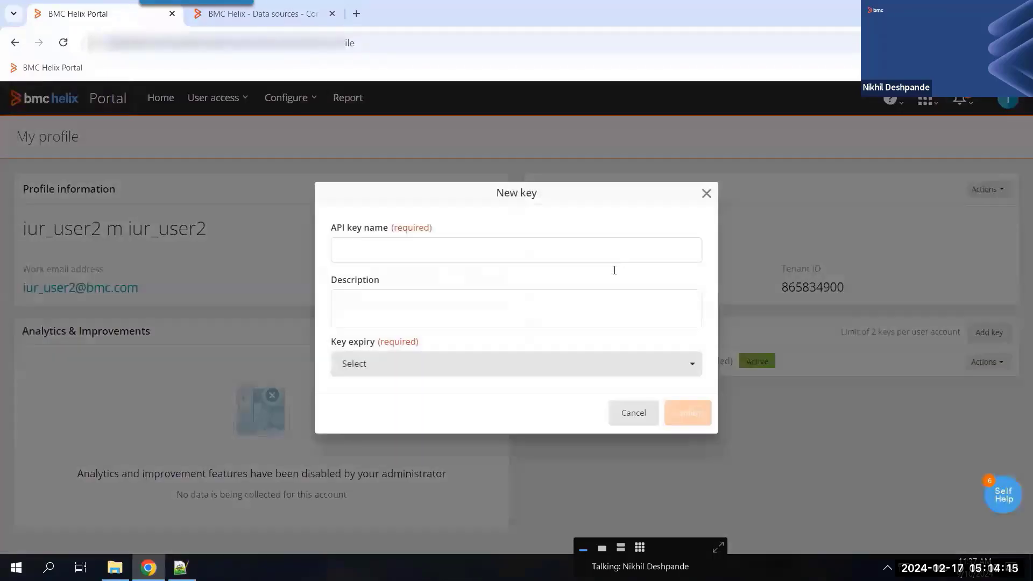
click(627, 419)
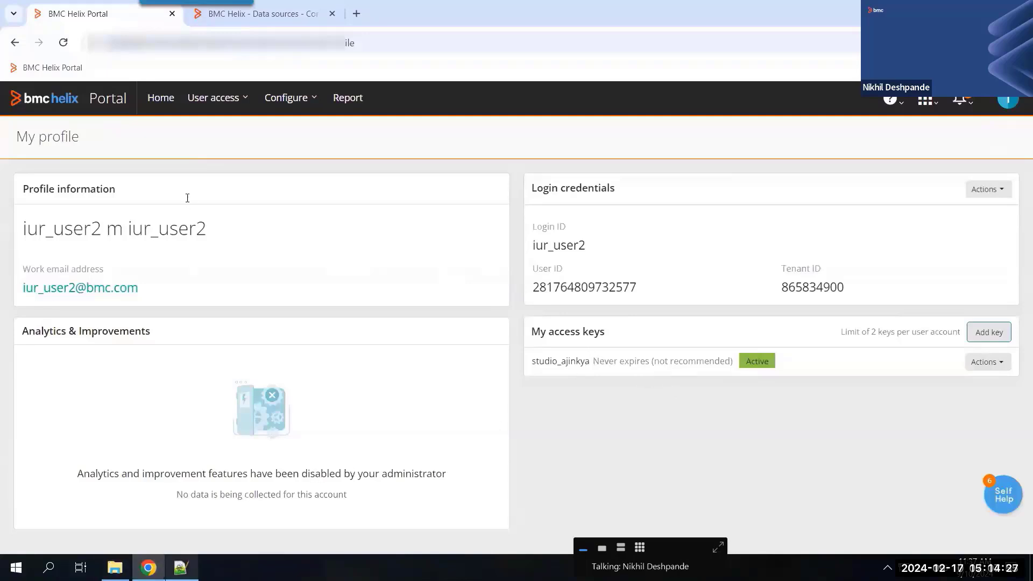
Return to Notepad++ and examine the access key and secret key values in profile.properties
key(alt+Tab)
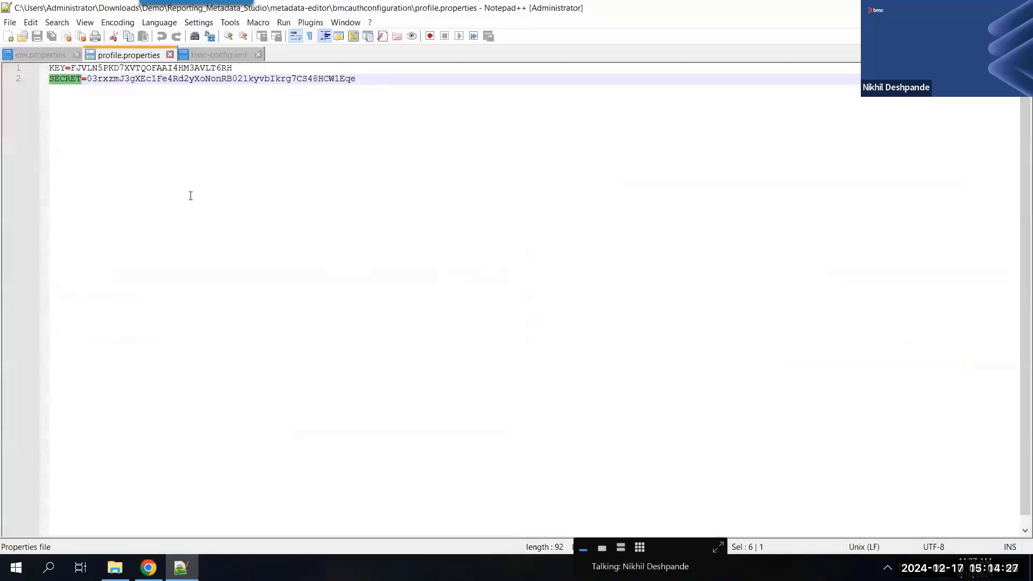
double_click(147, 71)
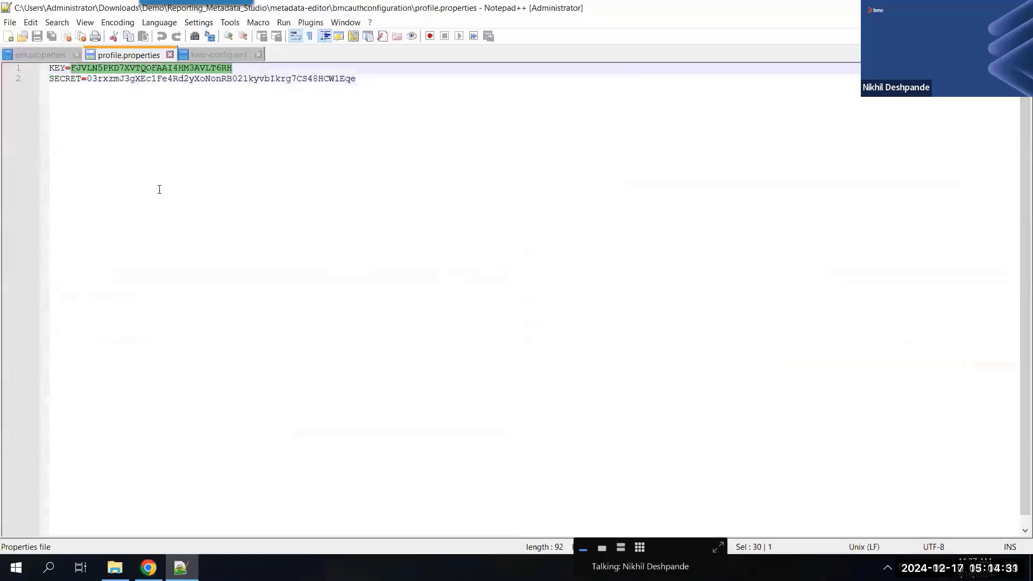
double_click(220, 78)
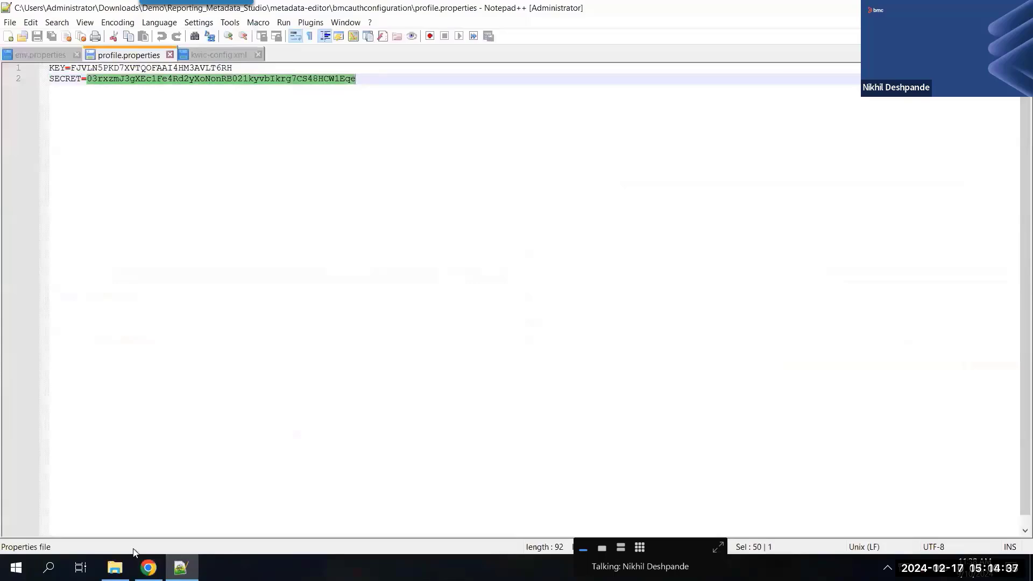
Switch to File Explorer and open a command prompt in the metadata-editor folder
click(114, 567)
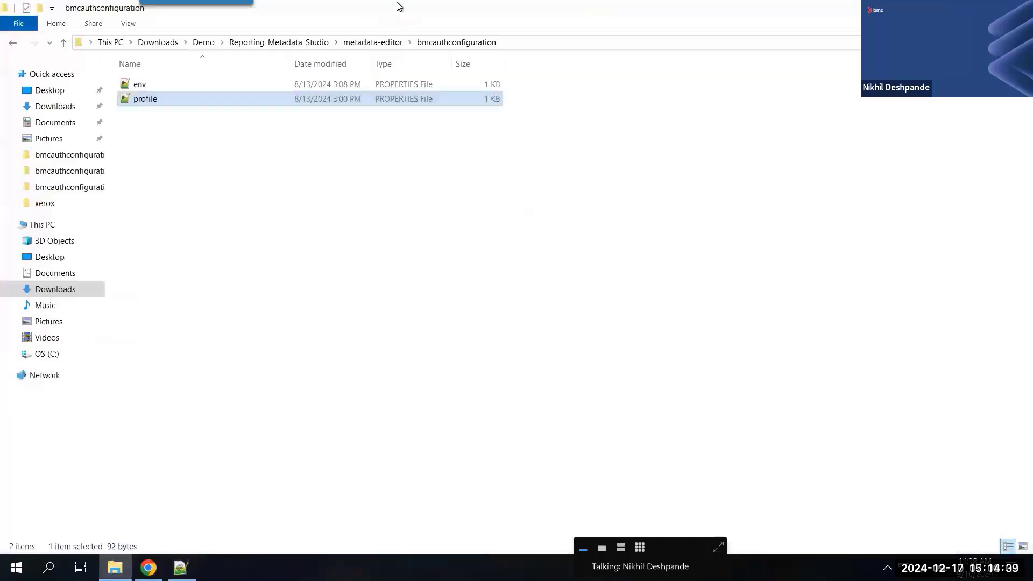
click(373, 42)
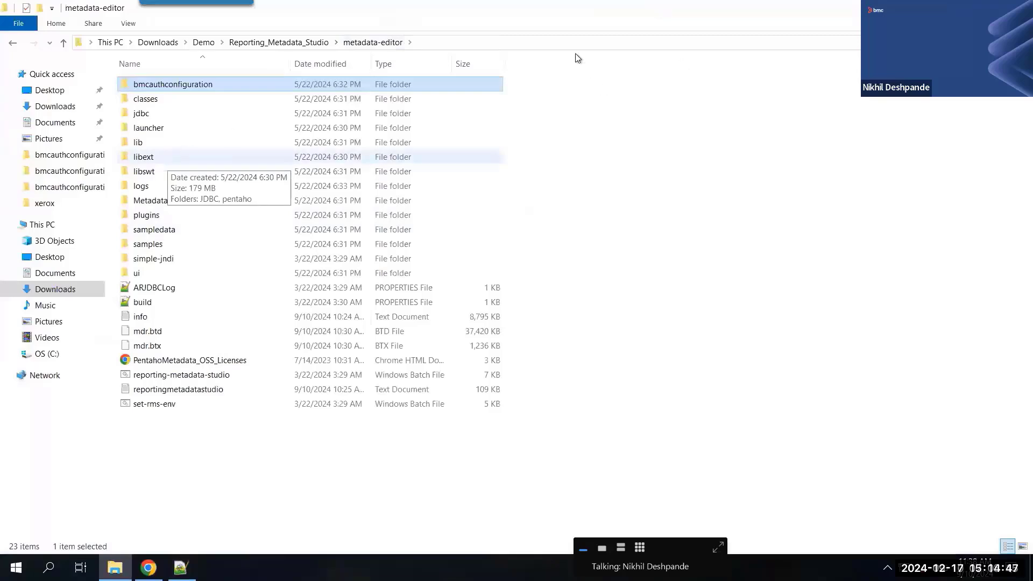
click(581, 41)
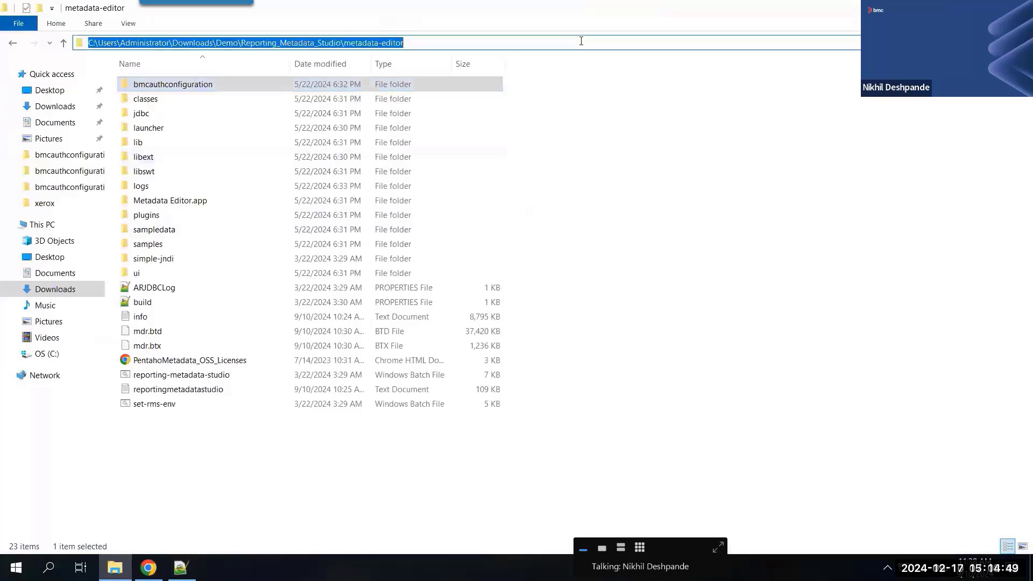
text(cmd)
key(Return)
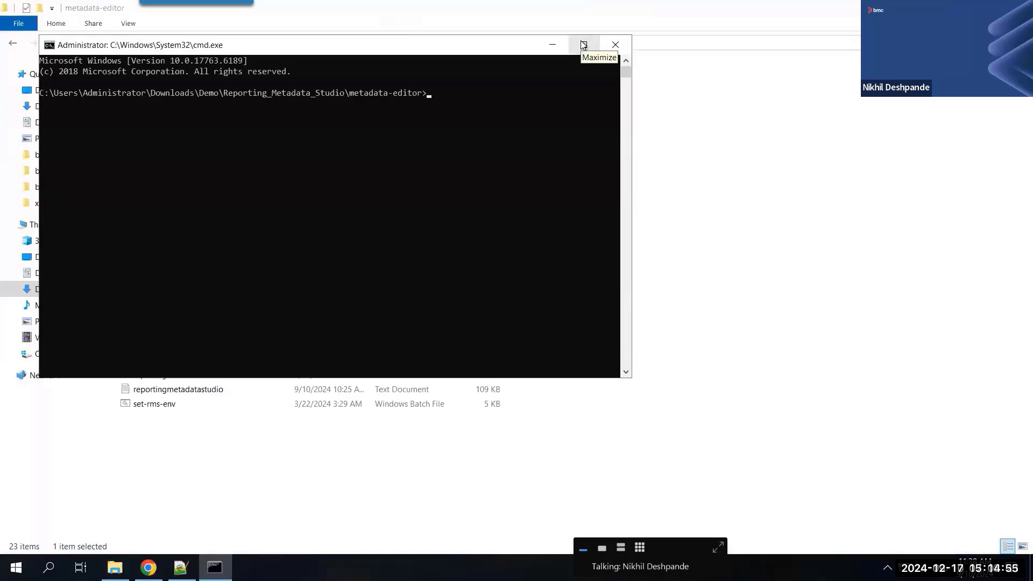
Run reporting-metadata-studio.bat to launch Reporting Metadata Studio
text(r)
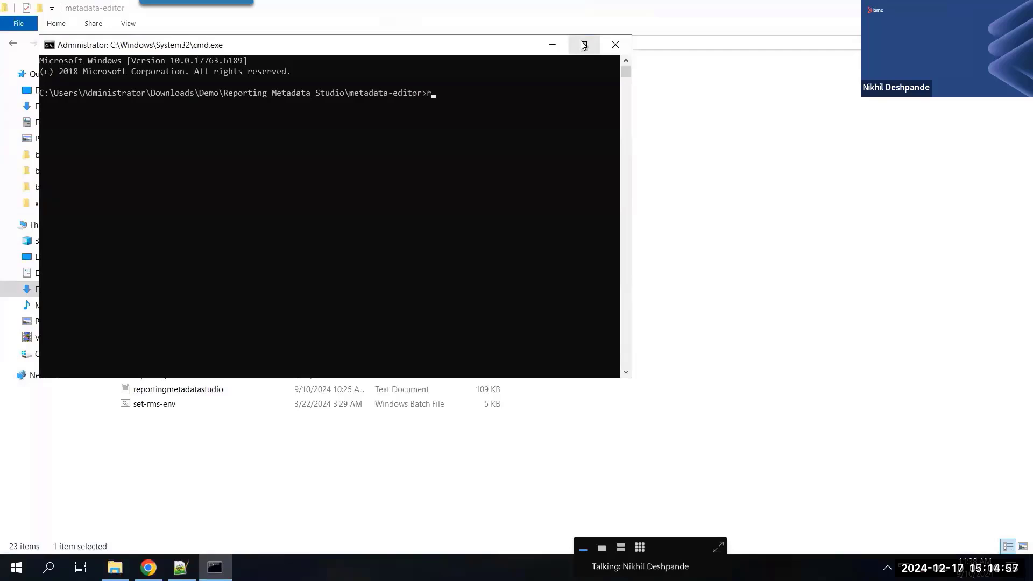
mouse_move(766, 5)
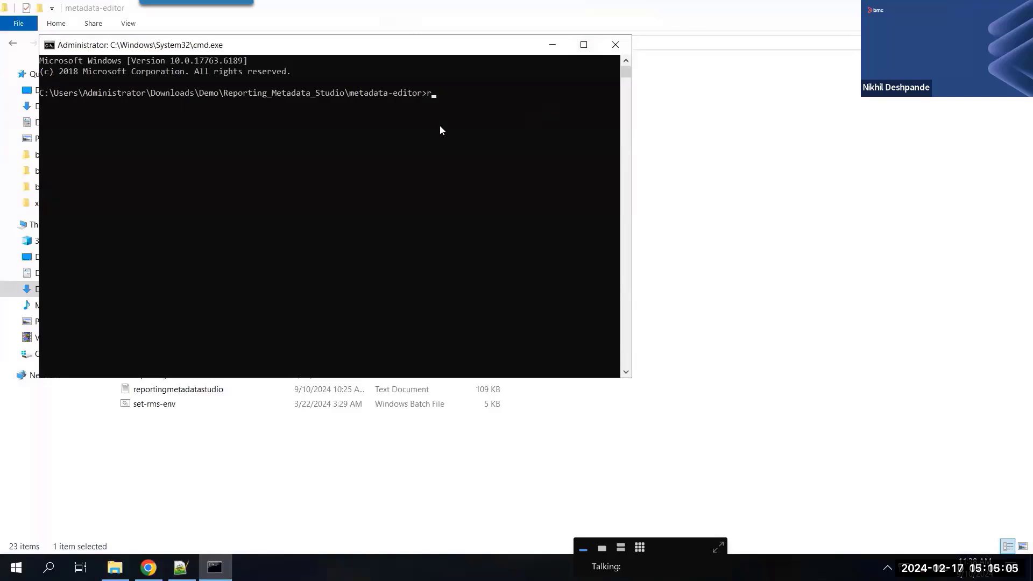
text(ep)
key(Tab)
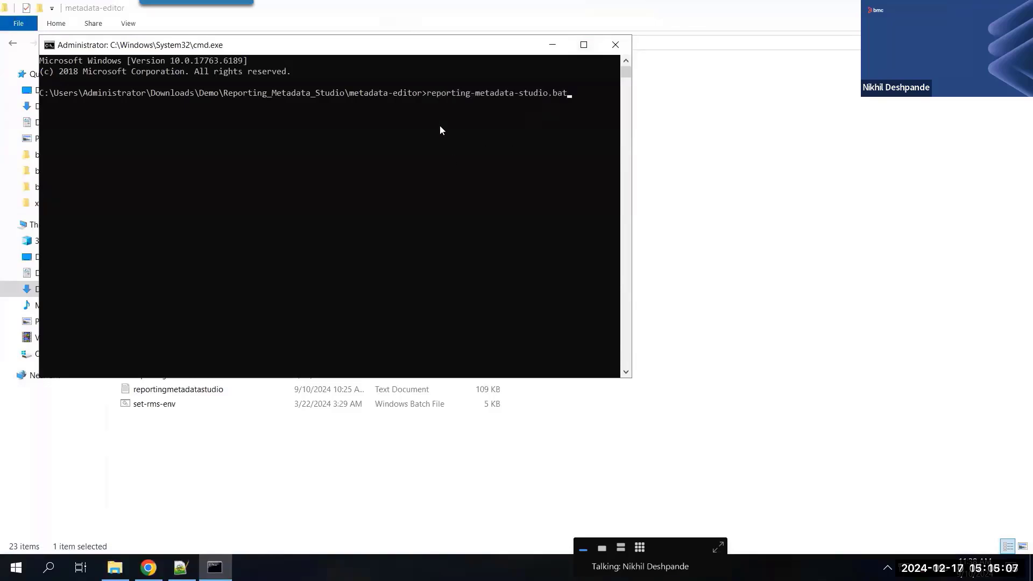
key(Return)
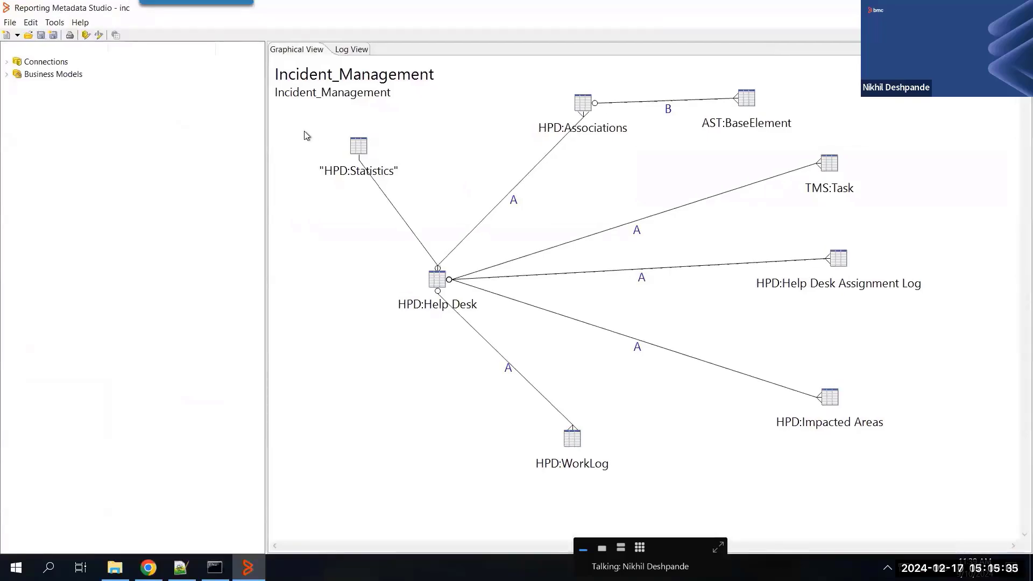
Start a new, empty metadata file in place of the open Incident_Management model
click(8, 22)
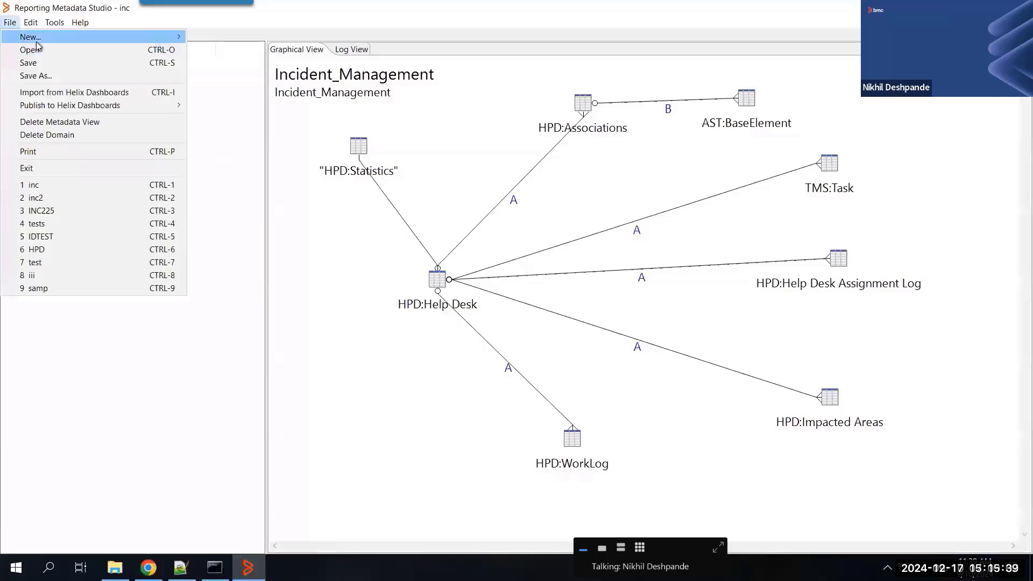
mouse_move(35, 38)
click(260, 37)
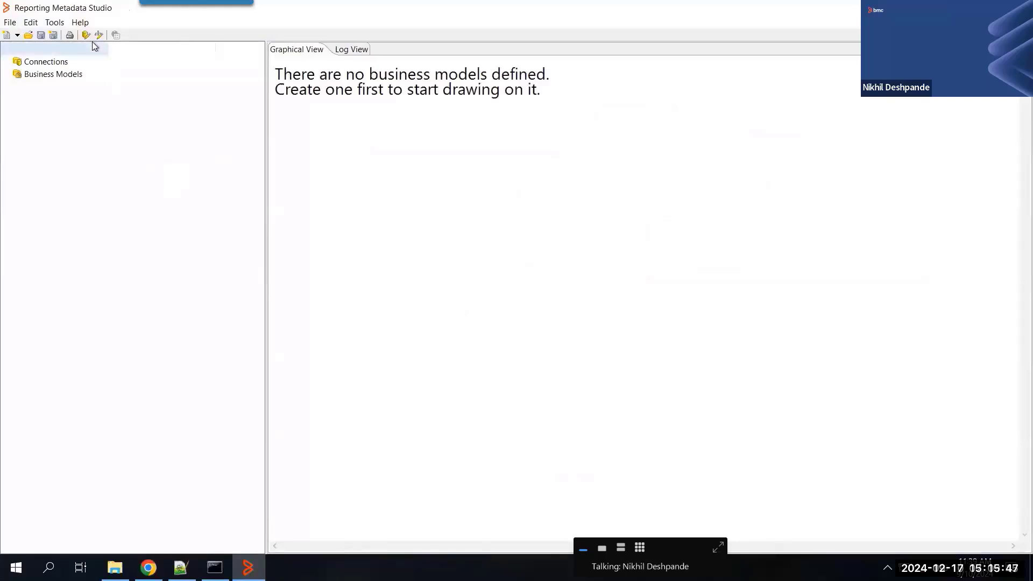
click(13, 24)
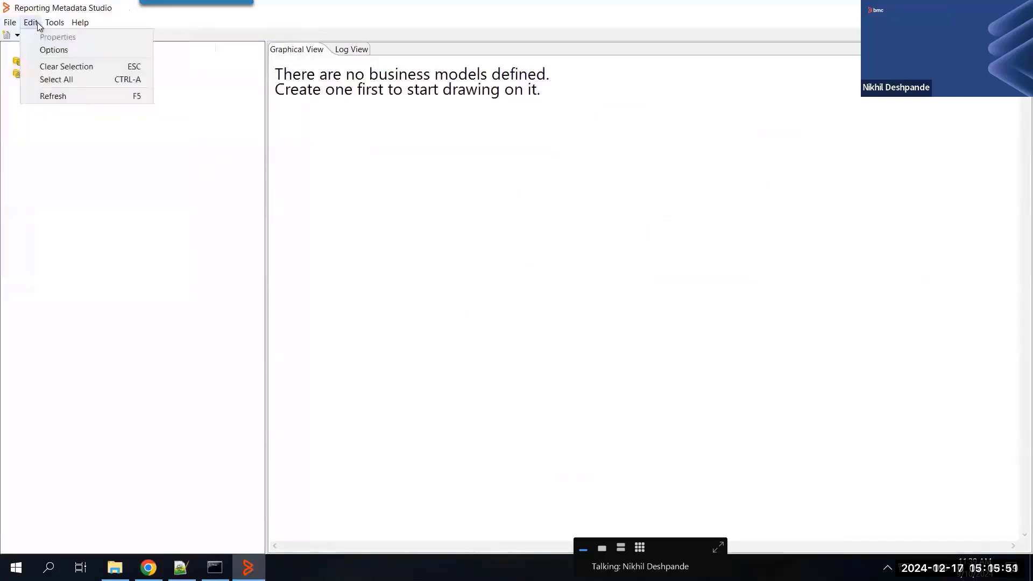
mouse_move(86, 26)
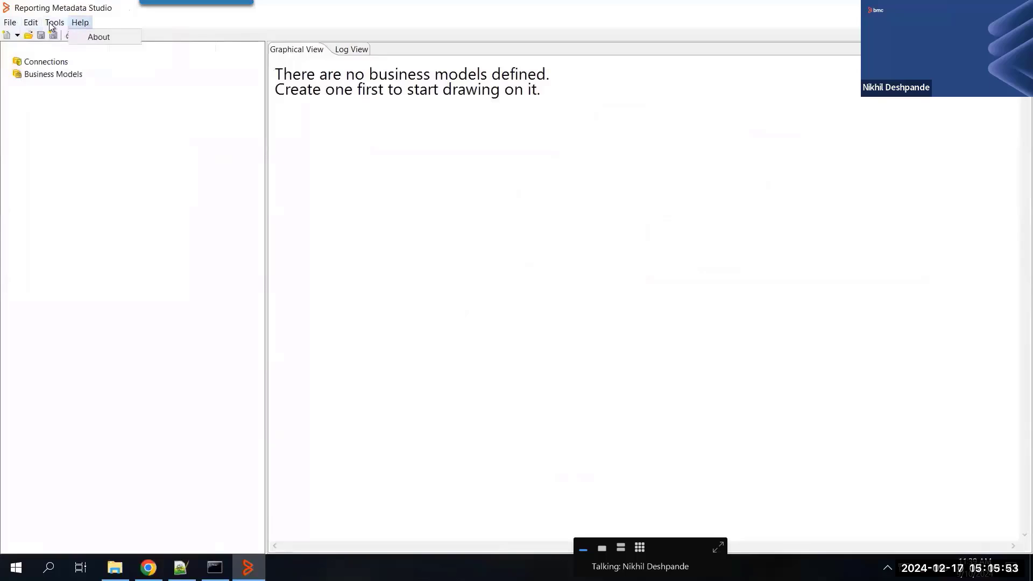
mouse_move(13, 26)
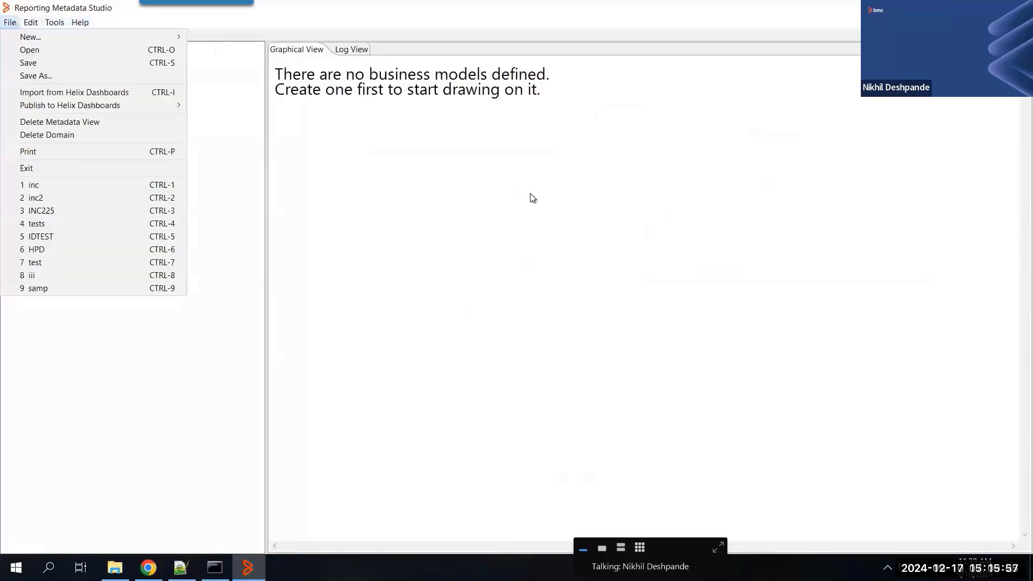
click(417, 196)
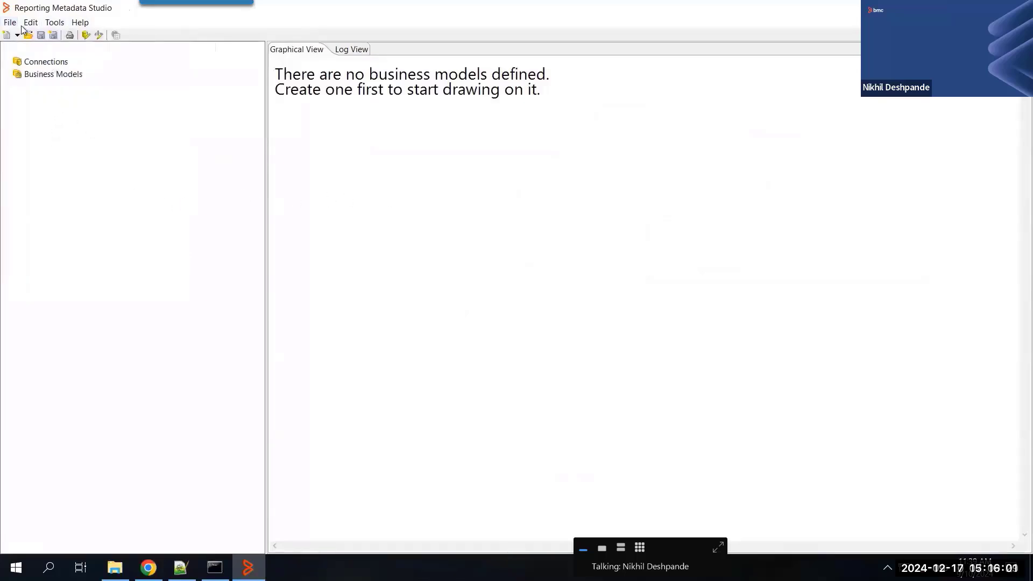
Start an import from Helix Dashboards and examine the out-of-the-box and custom metadata views available for import
click(9, 22)
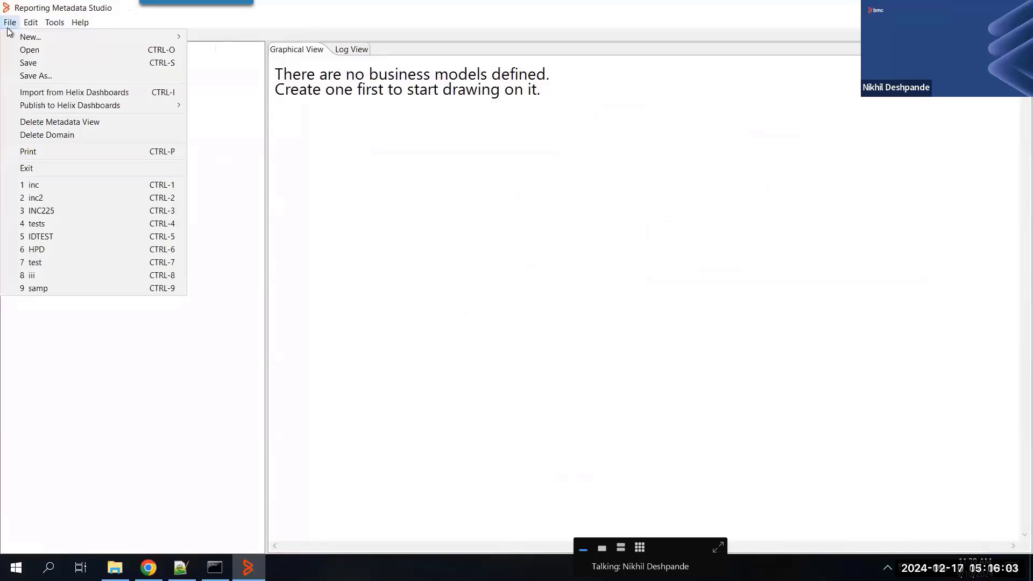
click(89, 98)
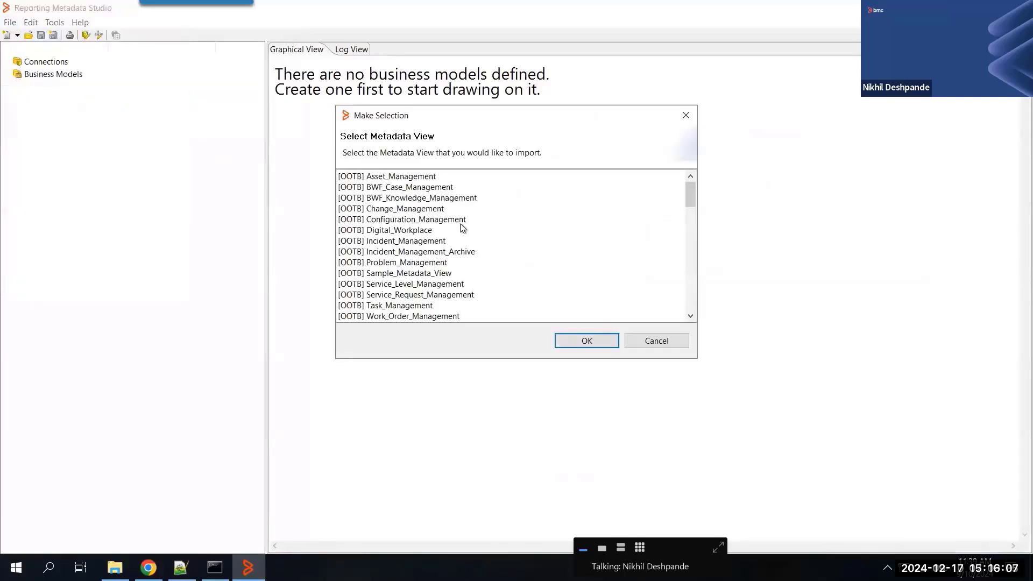
scroll(456, 230, down, 3)
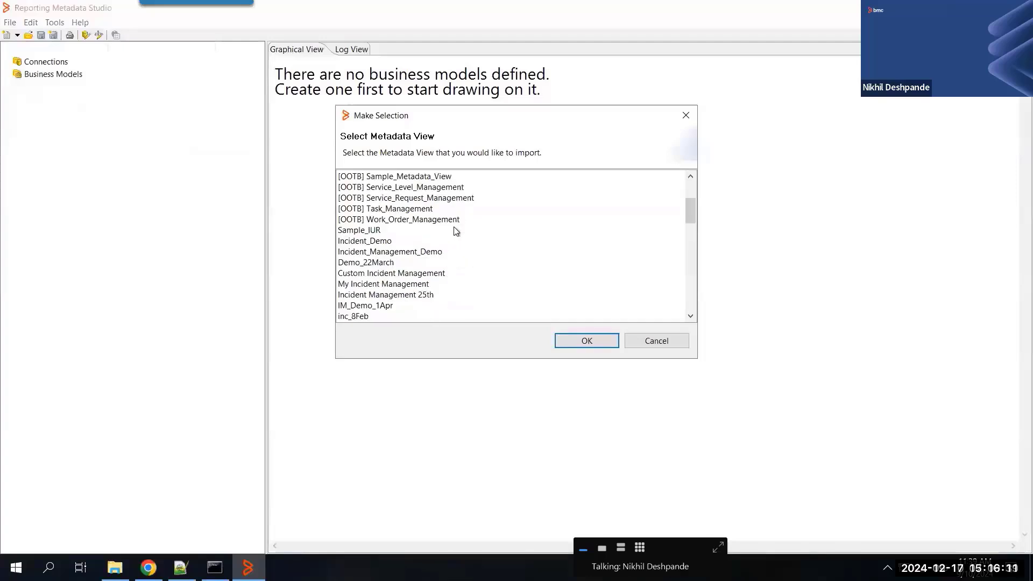
scroll(456, 231, up, 3)
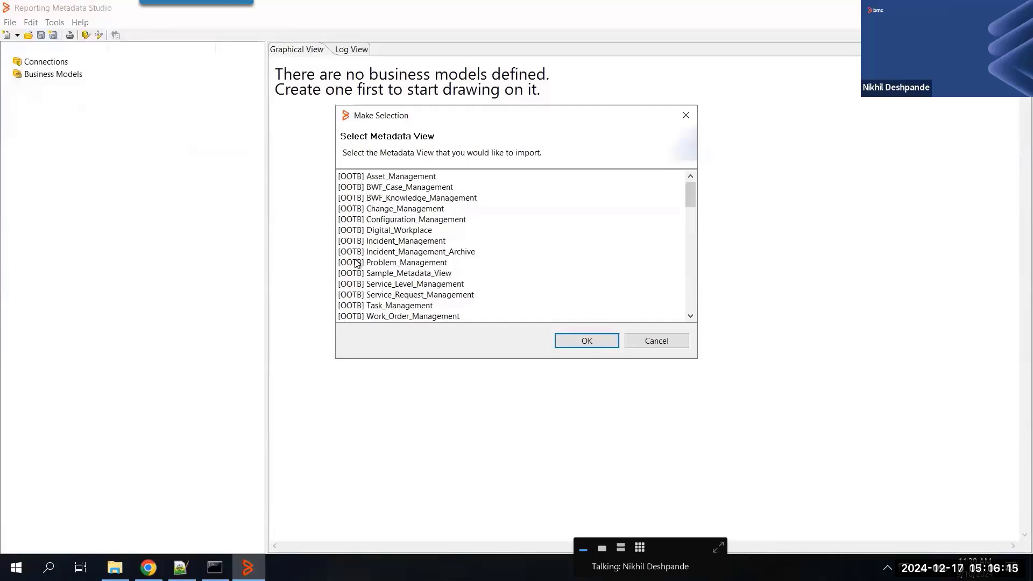
scroll(357, 291, down, 1)
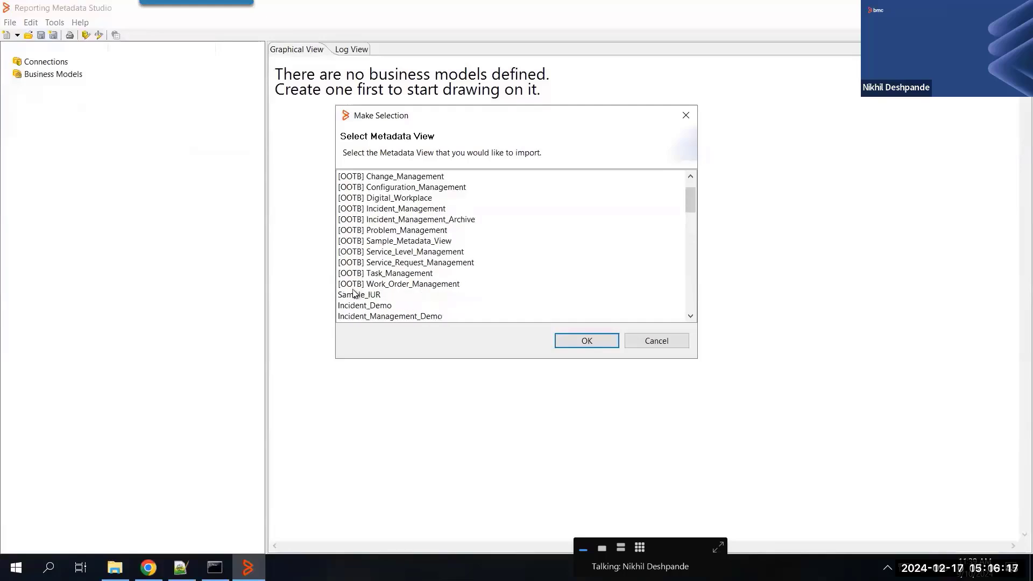
scroll(356, 291, down, 1)
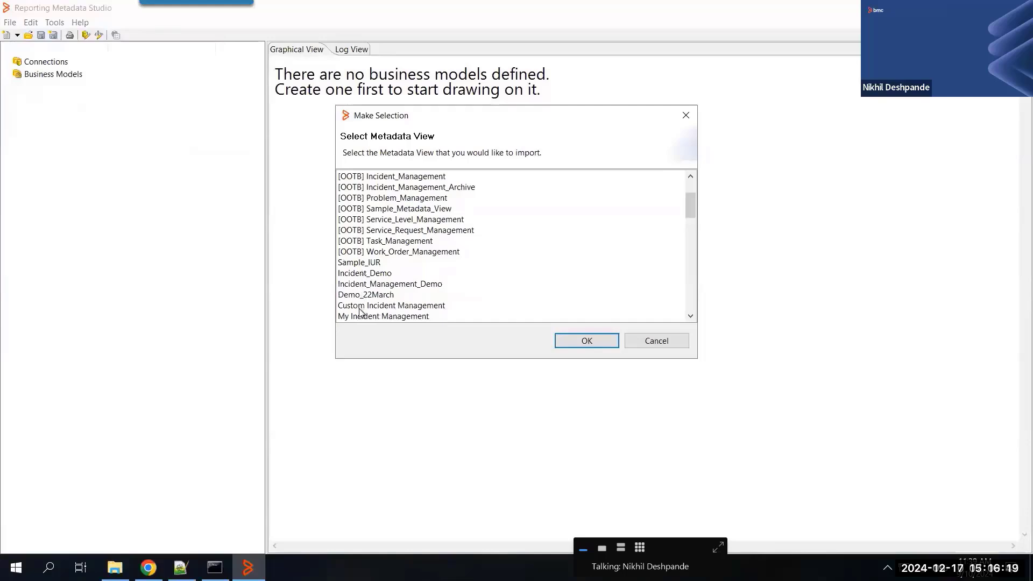
scroll(361, 301, down, 3)
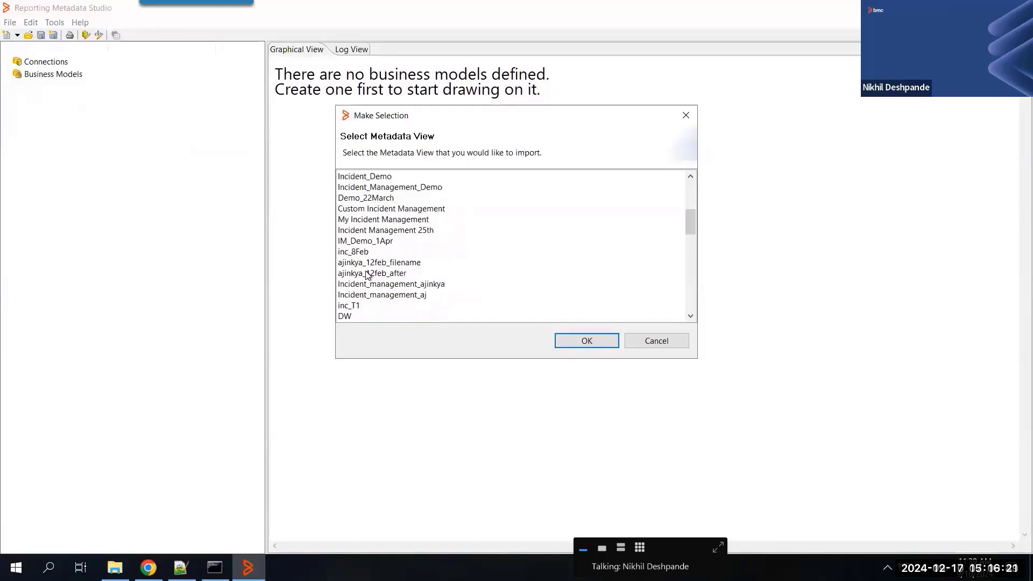
scroll(367, 274, down, 3)
scroll(367, 274, up, 6)
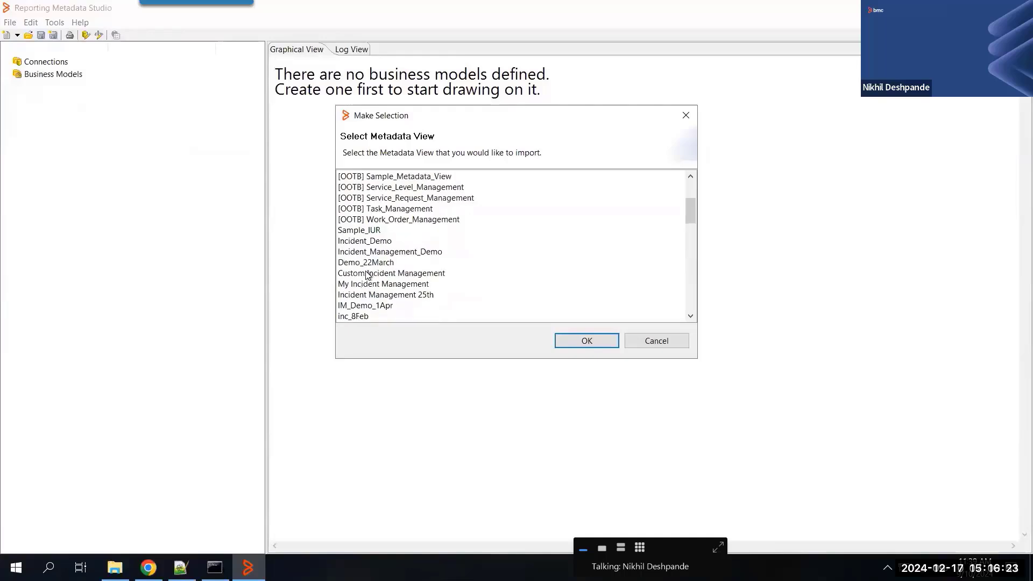
scroll(367, 274, up, 2)
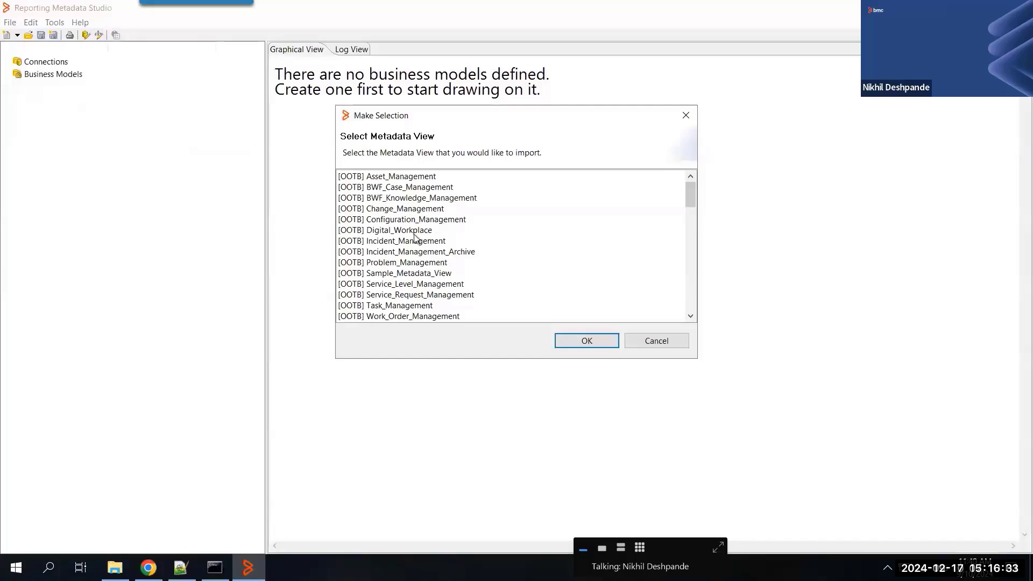
Import the out-of-the-box Incident_Management metadata view and save the model as inc1009
click(418, 250)
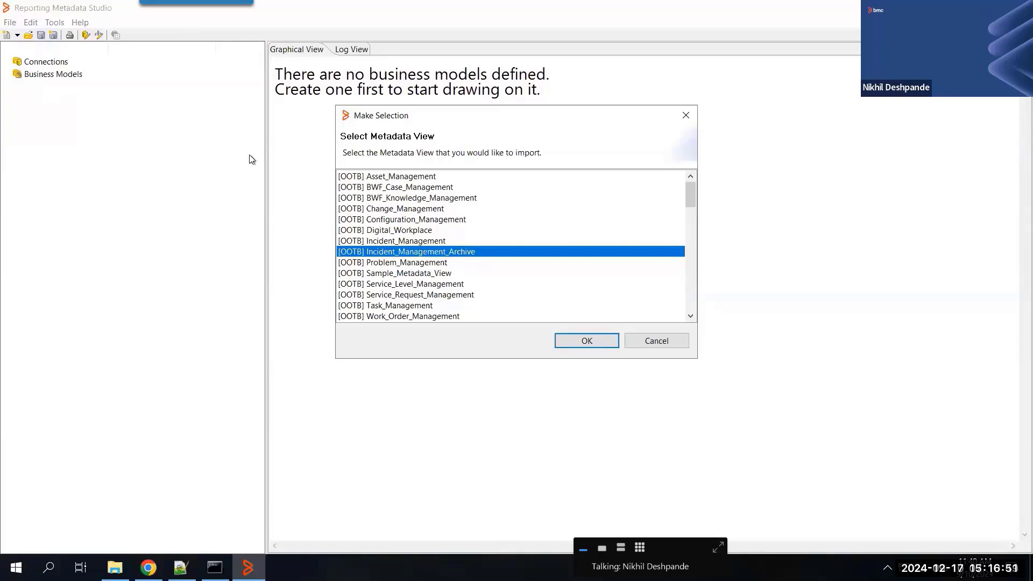
click(419, 273)
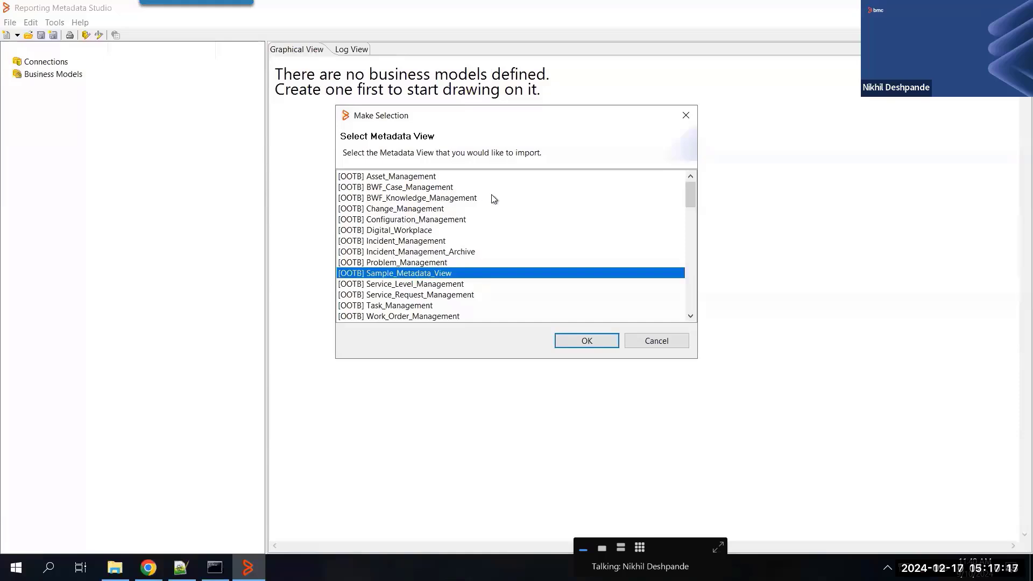
click(385, 241)
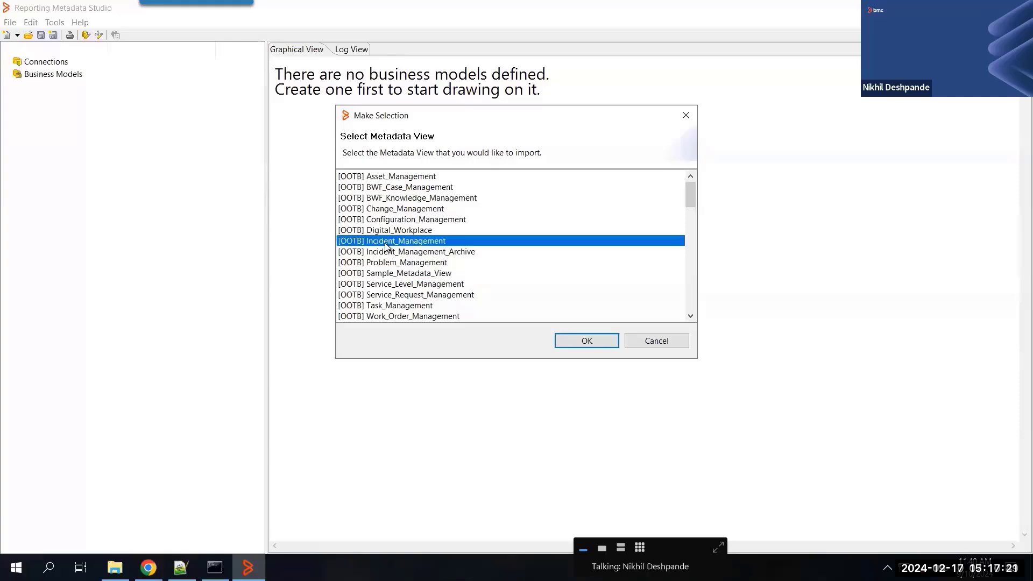
key(Return)
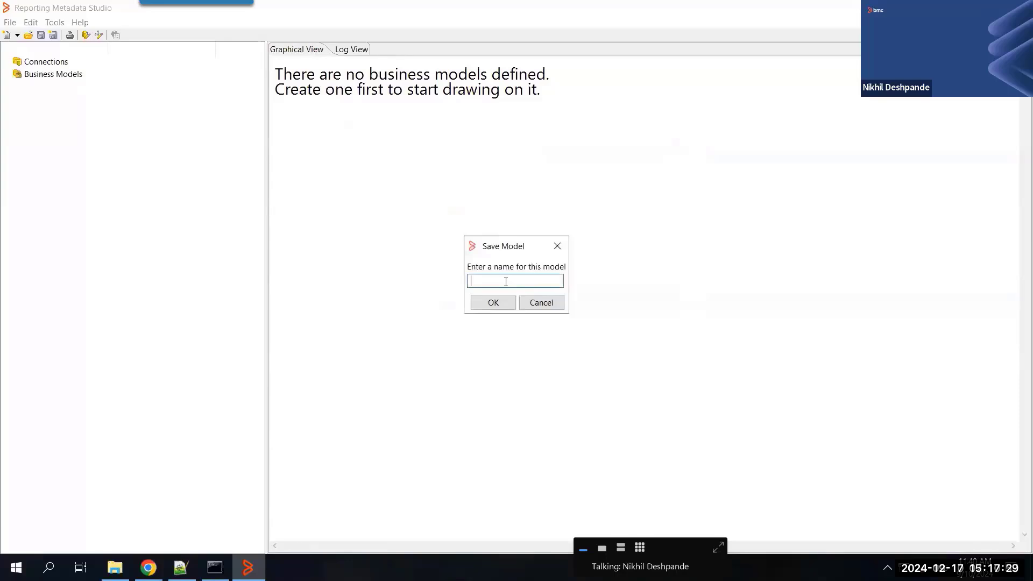
text(inc1009)
click(489, 302)
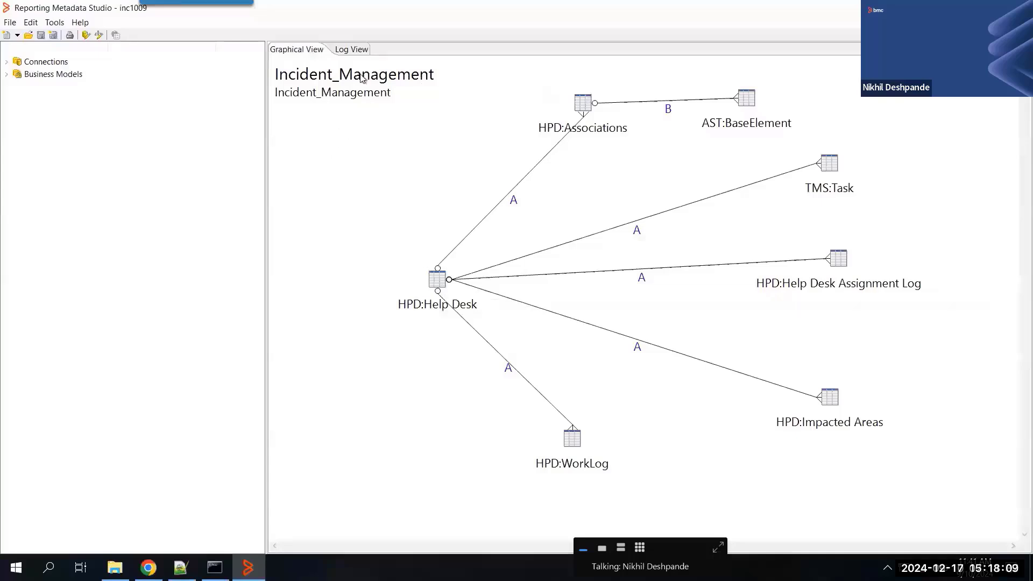
Examine the HPD:Help Desk table's join relationships with its related tables in the Incident_Management diagram
click(437, 281)
mouse_move(711, 263)
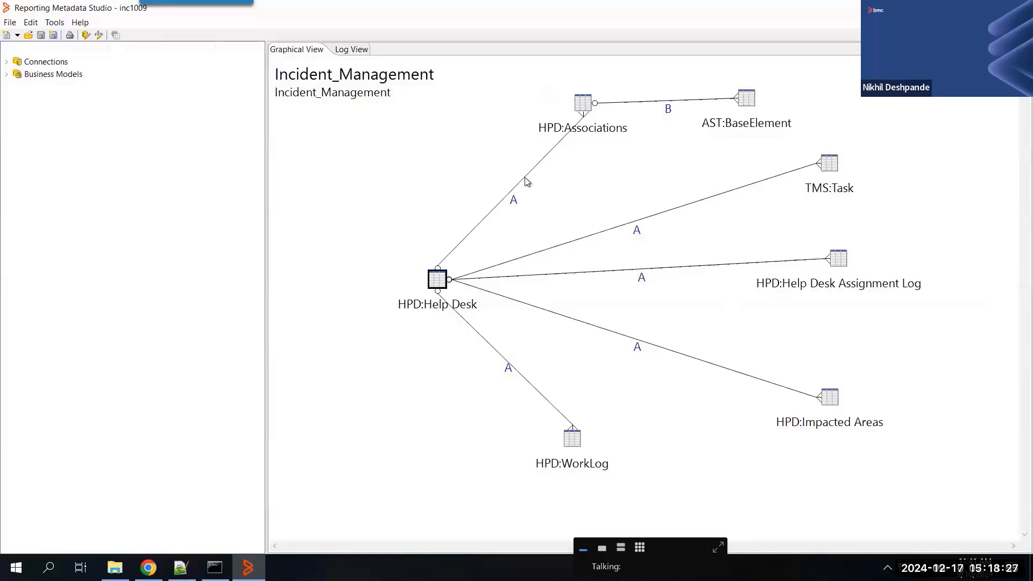
mouse_move(526, 182)
mouse_move(679, 209)
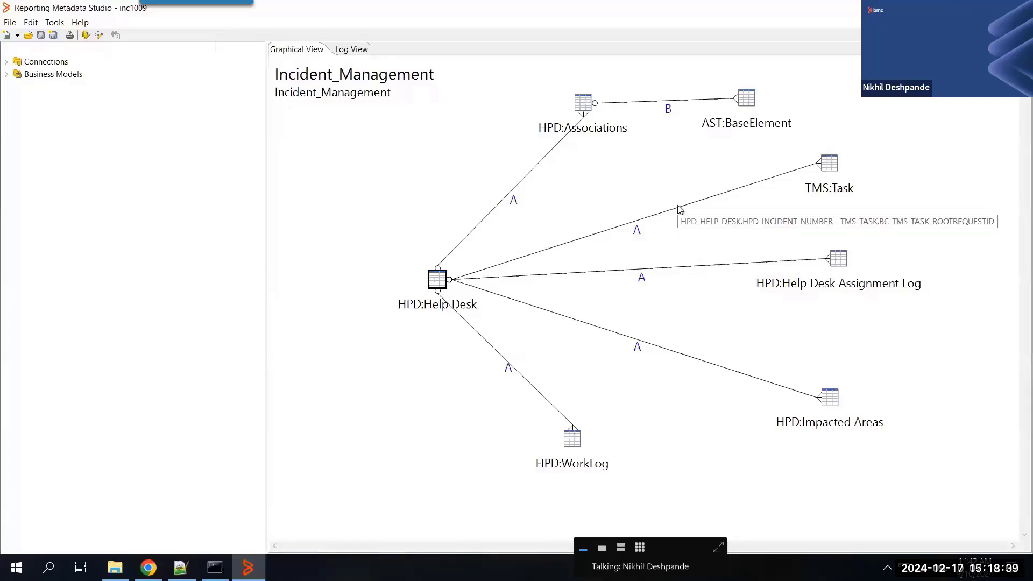
mouse_move(676, 271)
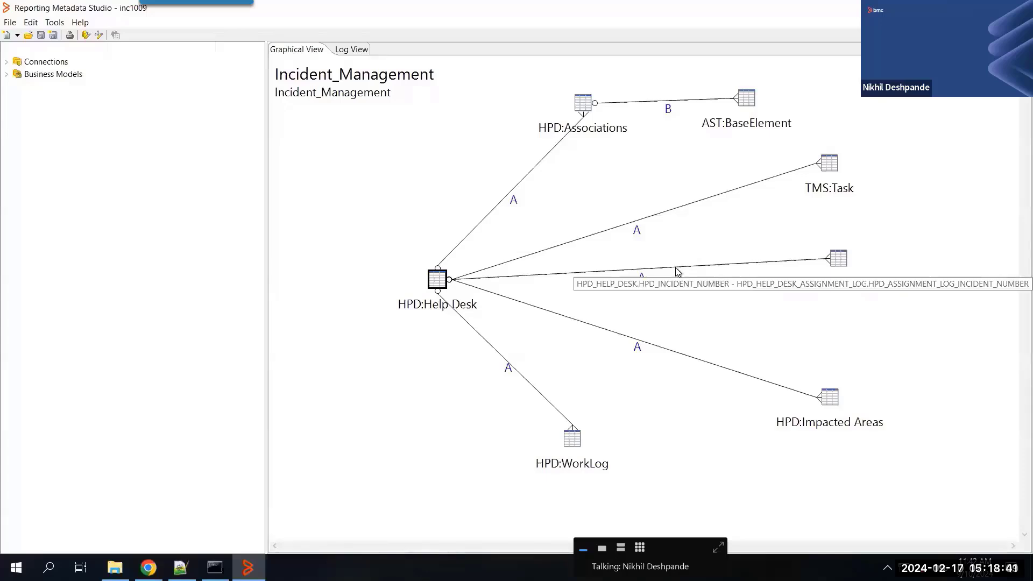
mouse_move(655, 347)
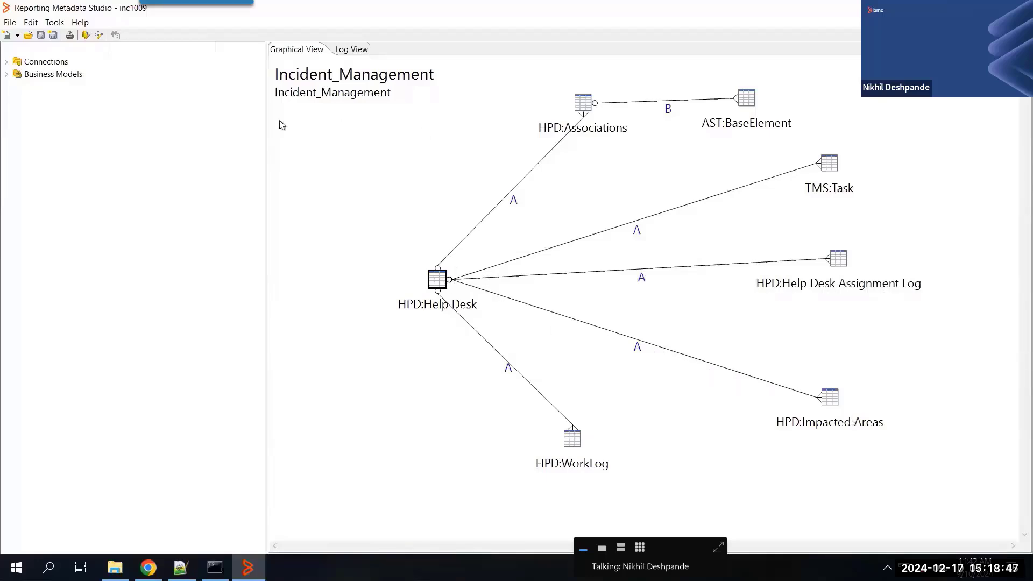
Expand the model's connections and open the DB_Incident database connection settings
click(7, 62)
right_click(54, 78)
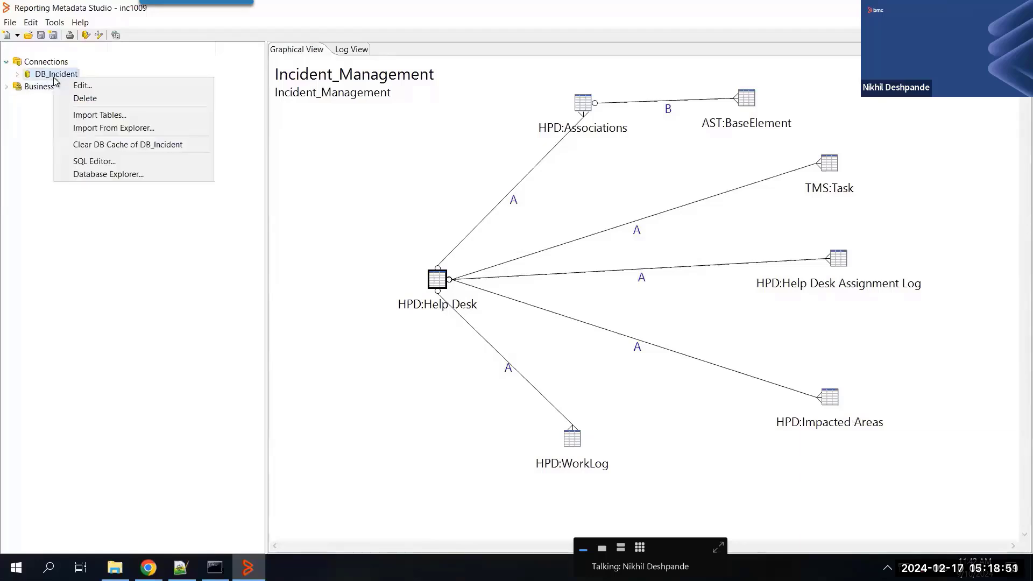
key(Escape)
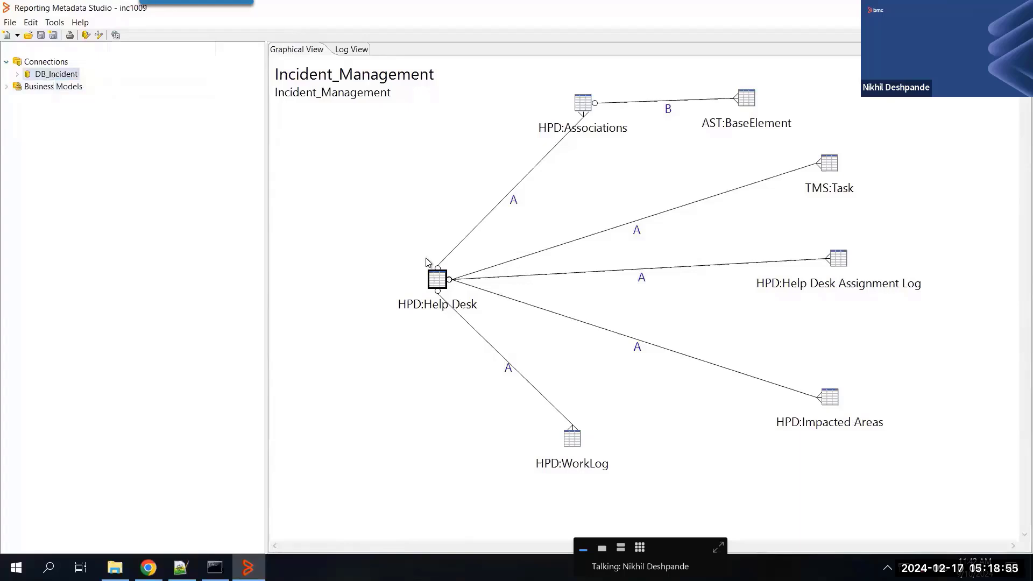
double_click(61, 74)
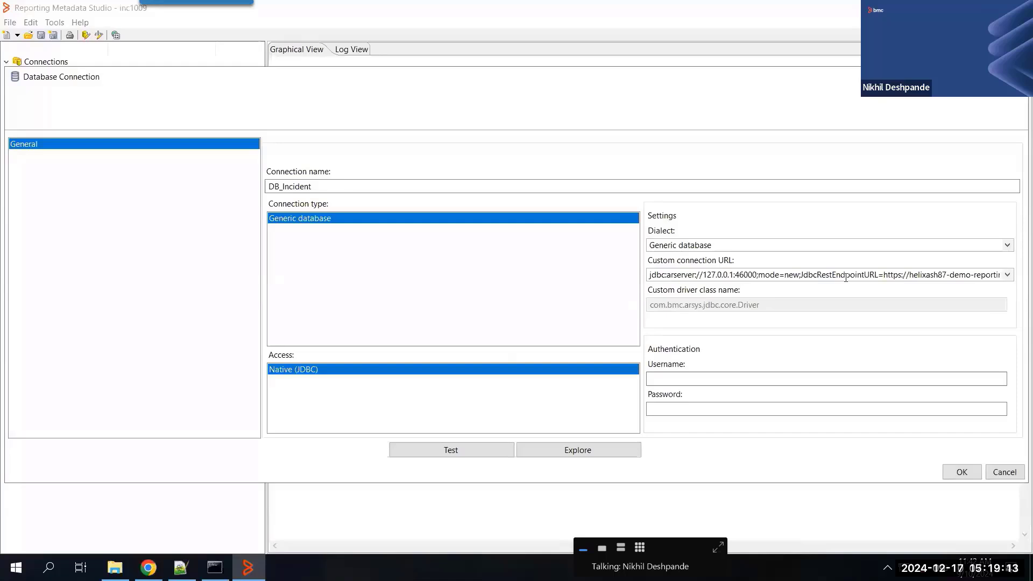
Fill in the connection's username, copied from the login ID on the BMC Helix Portal profile in Chrome, and its password
click(685, 382)
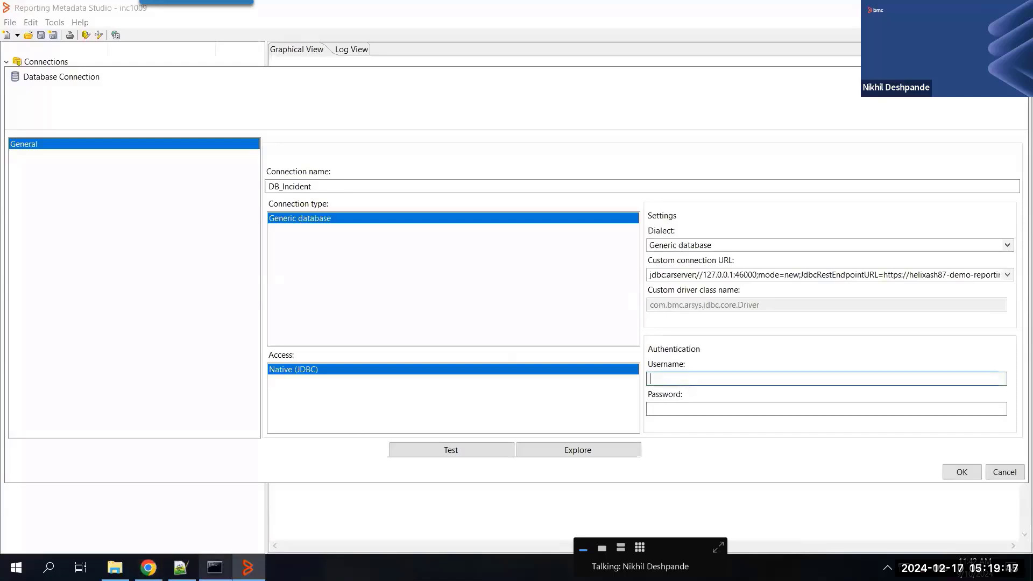
click(149, 567)
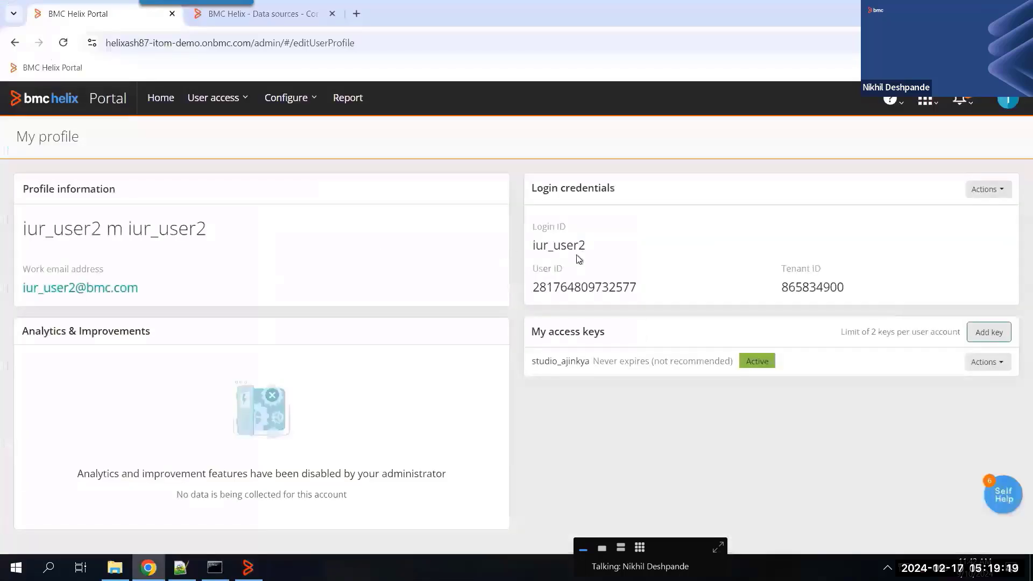
double_click(552, 244)
key(ctrl+c)
key(alt+Tab)
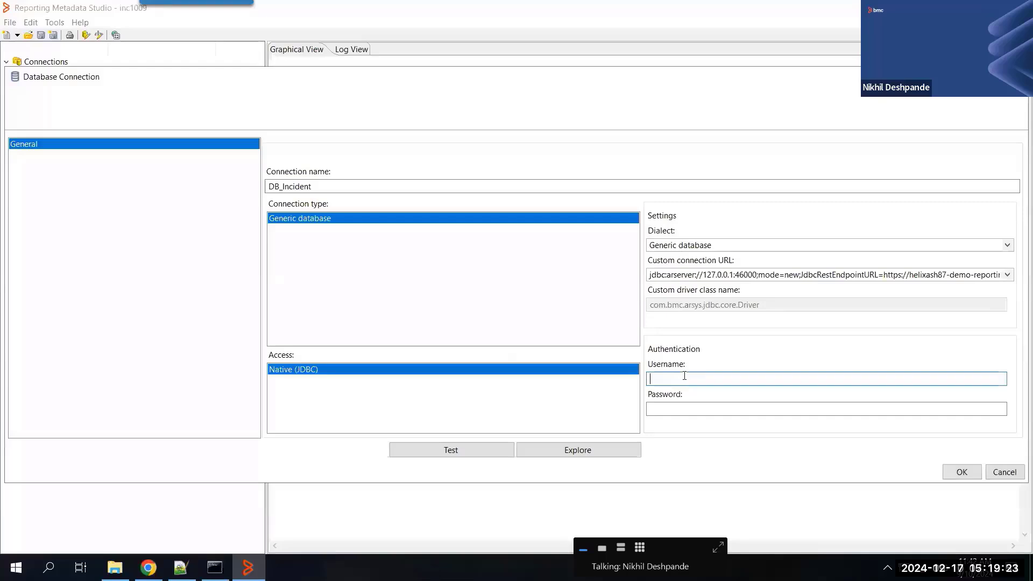
key(ctrl+v)
key(Tab)
key(ctrl+v)
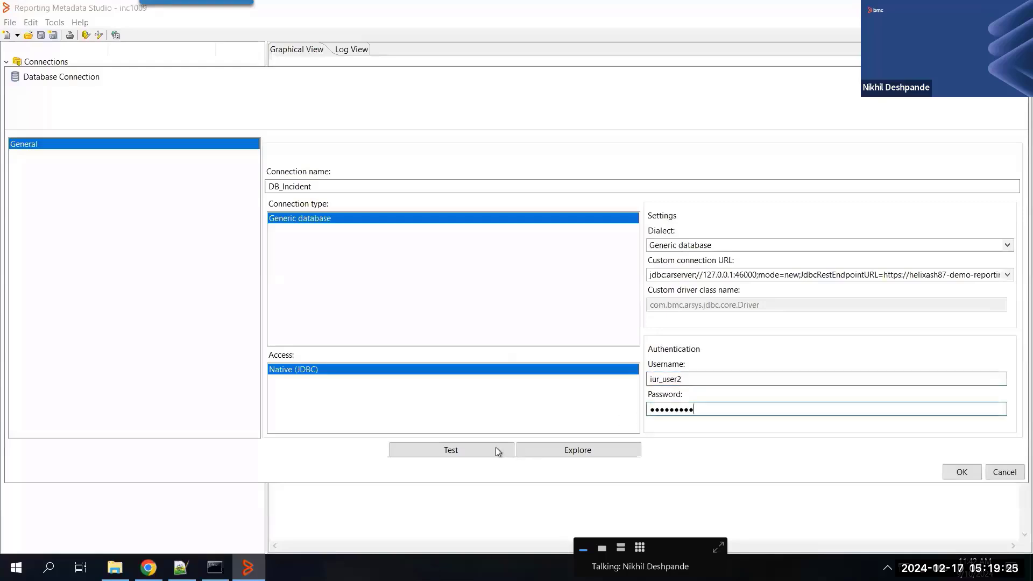
Test the DB_Incident database connection and save its settings
click(476, 452)
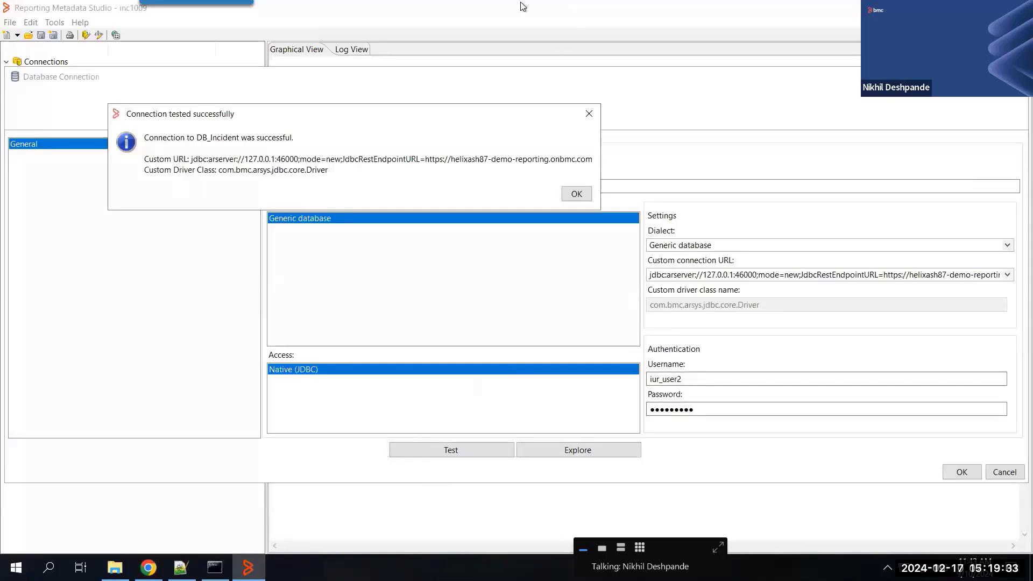
click(580, 197)
click(961, 471)
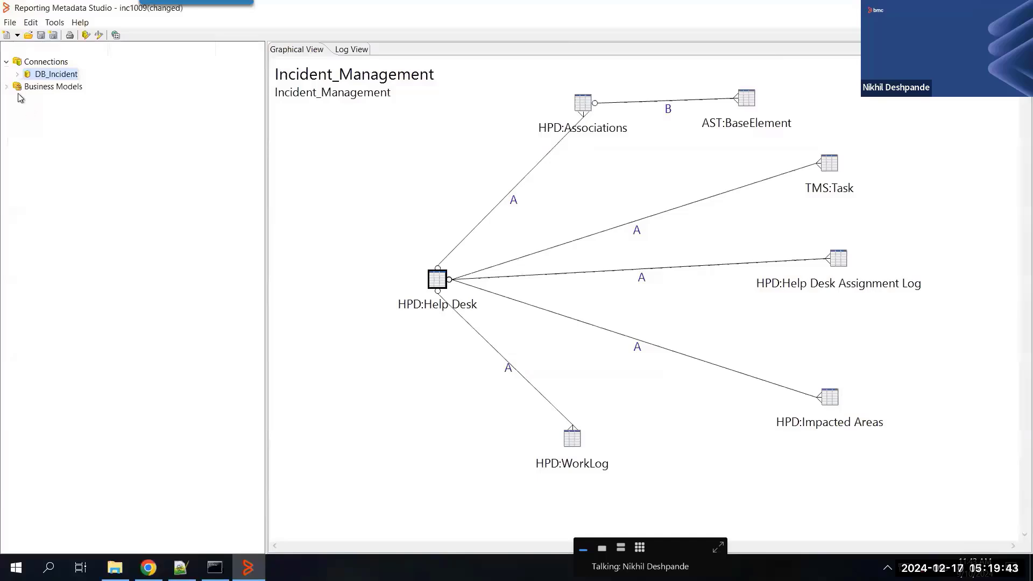
Start a table import for the DB_Incident connection and look through the available AR System Schema tables
right_click(62, 79)
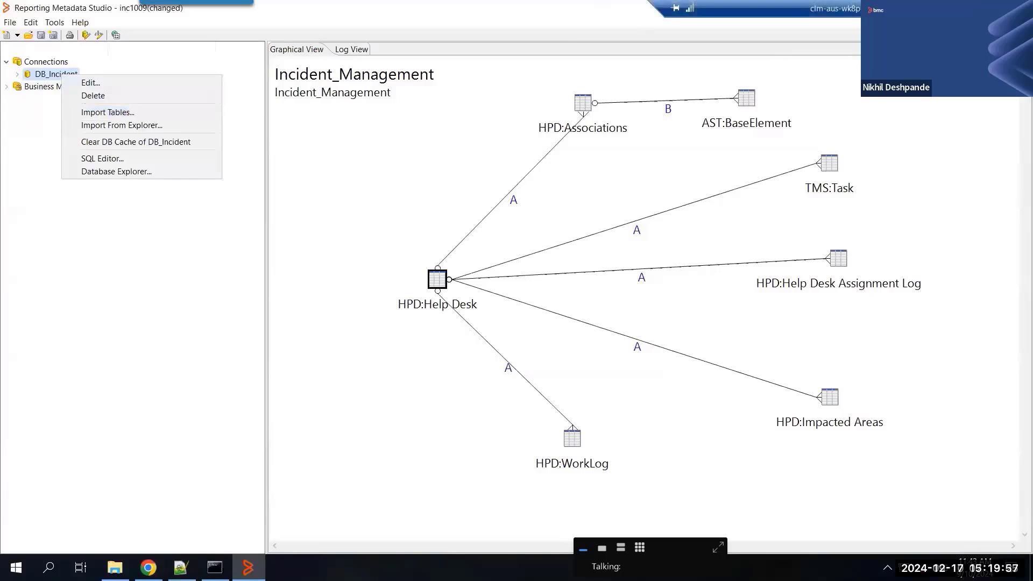
click(241, 141)
right_click(64, 82)
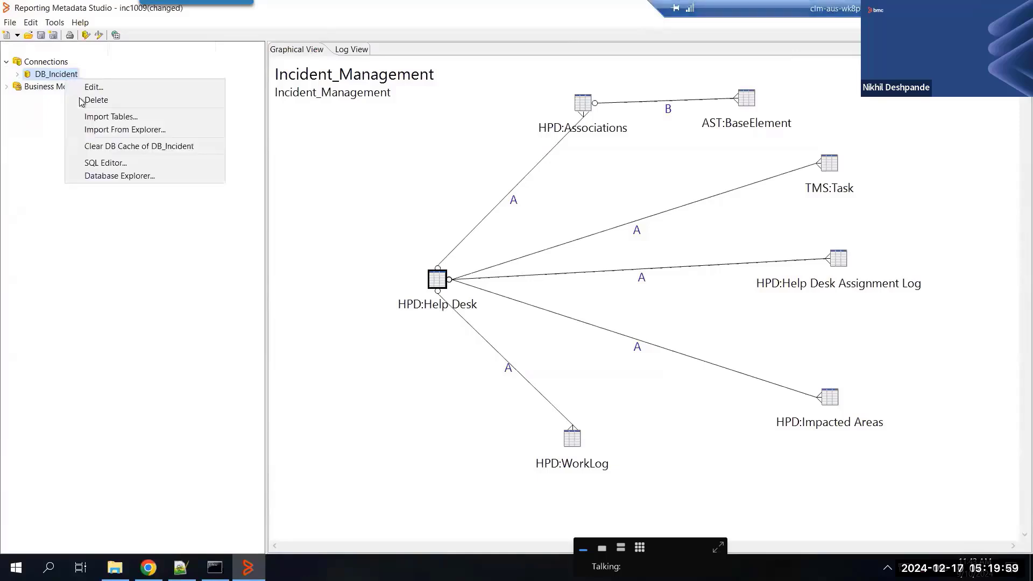
click(112, 119)
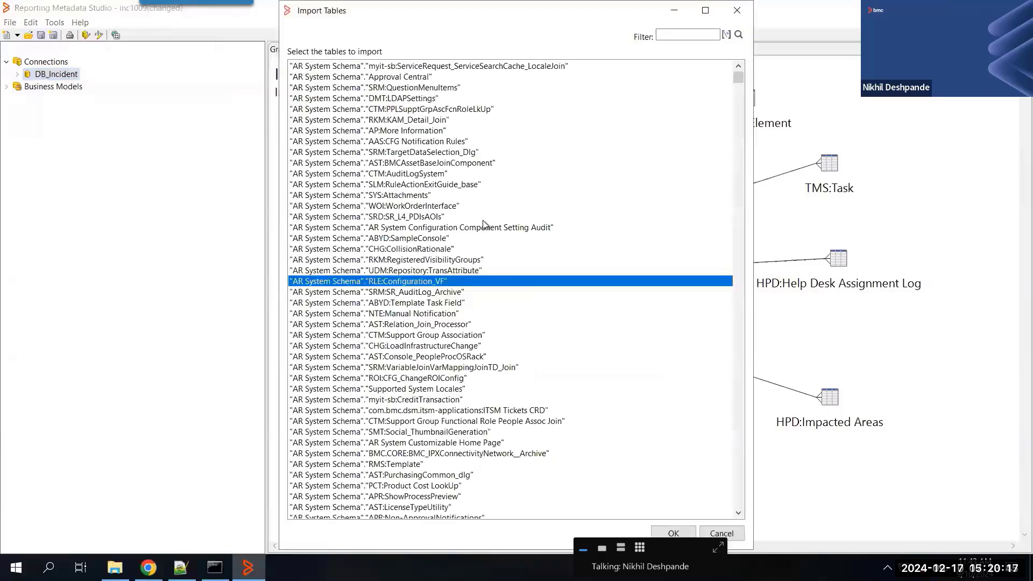
scroll(393, 263, down, 3)
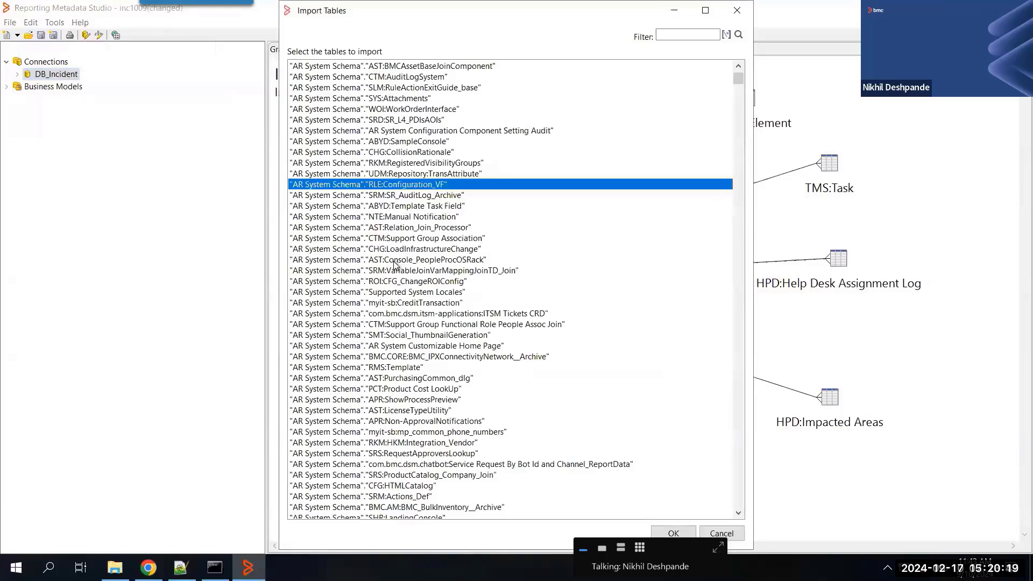
click(394, 262)
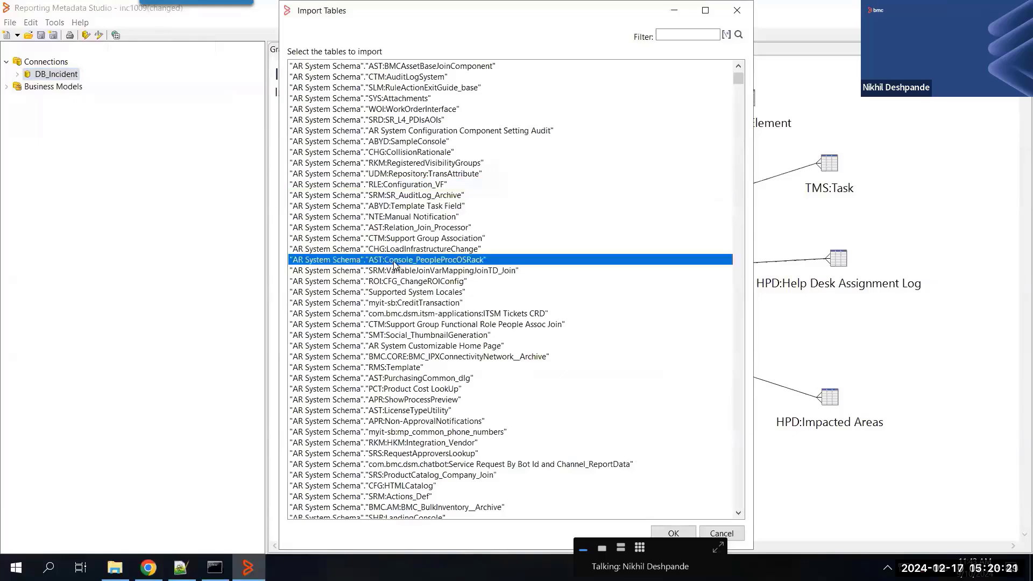
scroll(393, 264, down, 3)
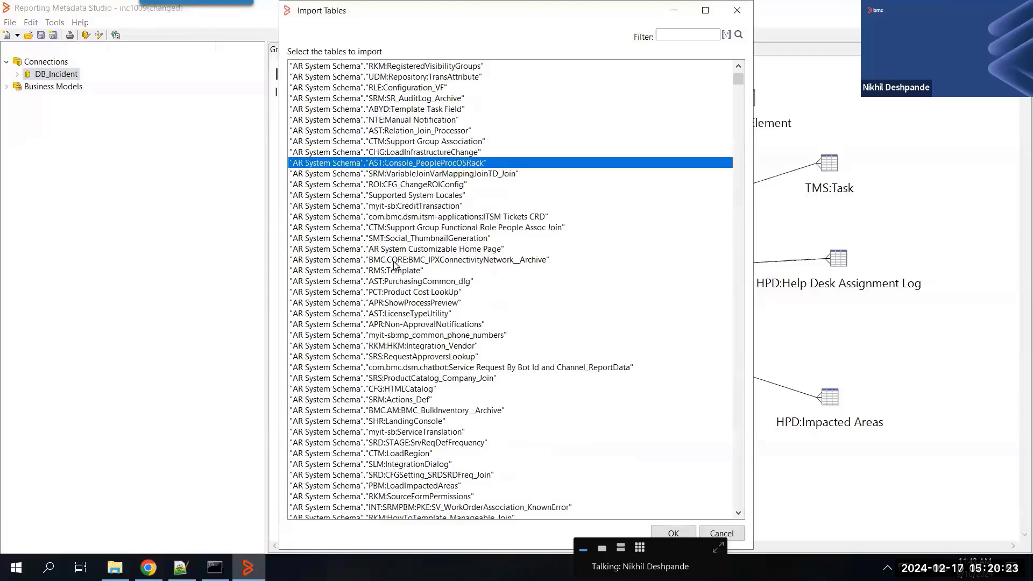
scroll(393, 263, down, 1)
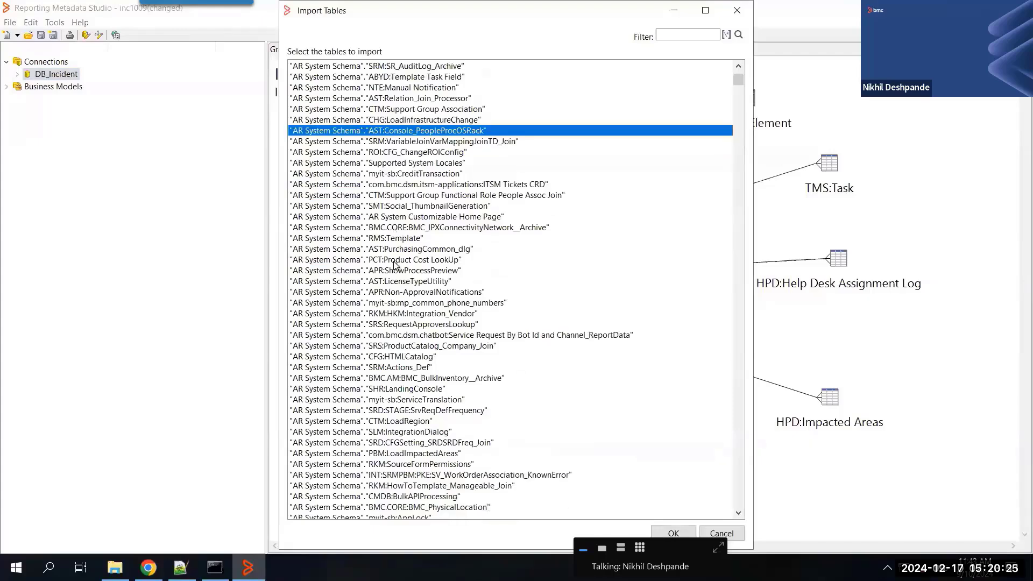
scroll(395, 264, down, 5)
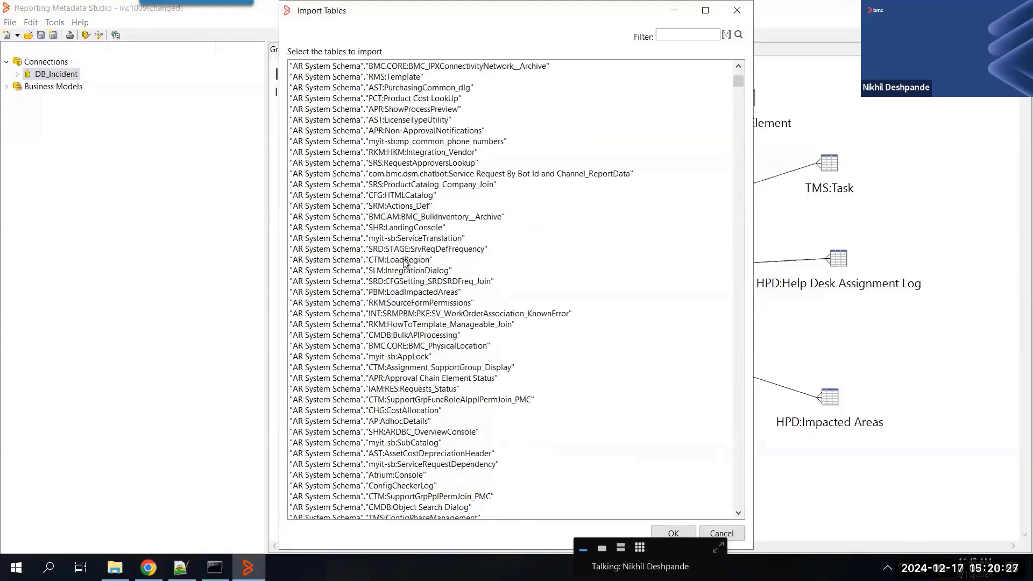
scroll(404, 262, up, 12)
Filter the importable tables by "statis" and import the HPD:Statistics table
click(685, 34)
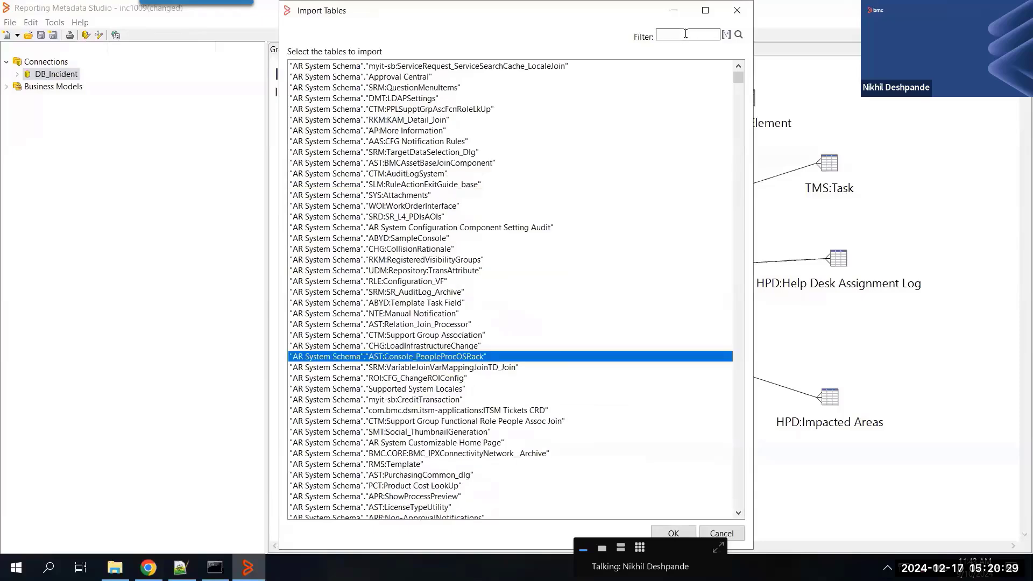
text(statis)
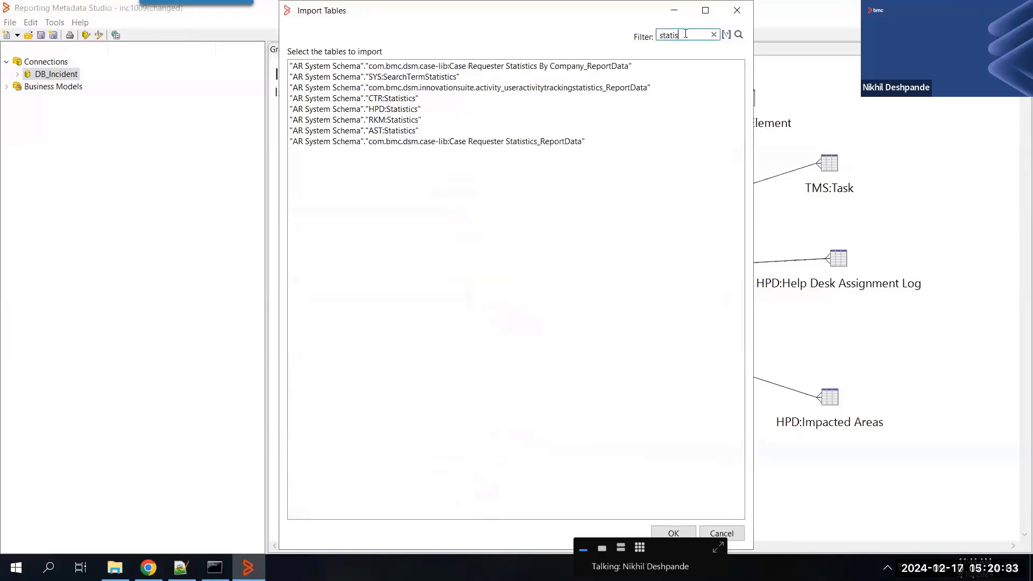
click(394, 114)
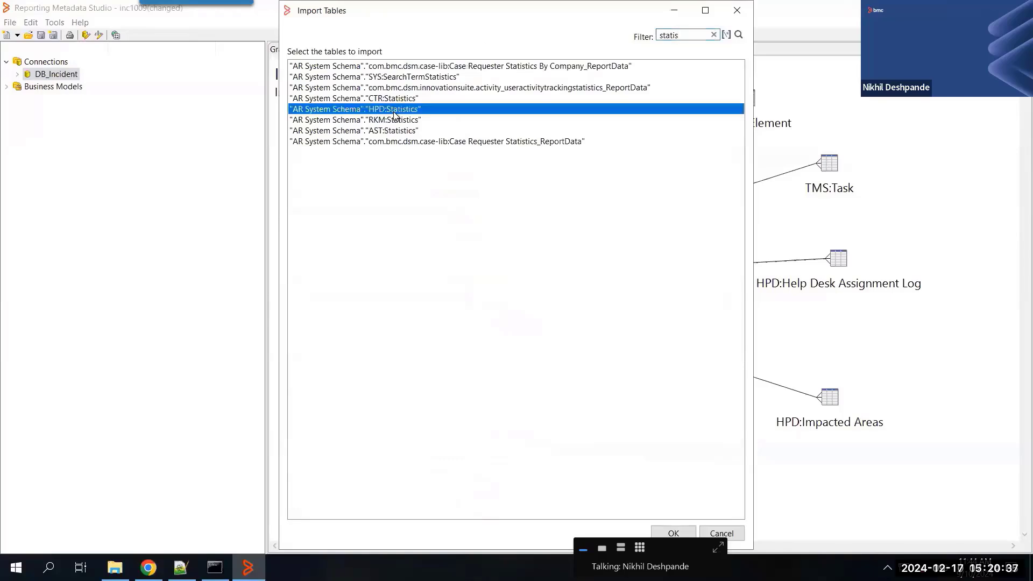
click(673, 534)
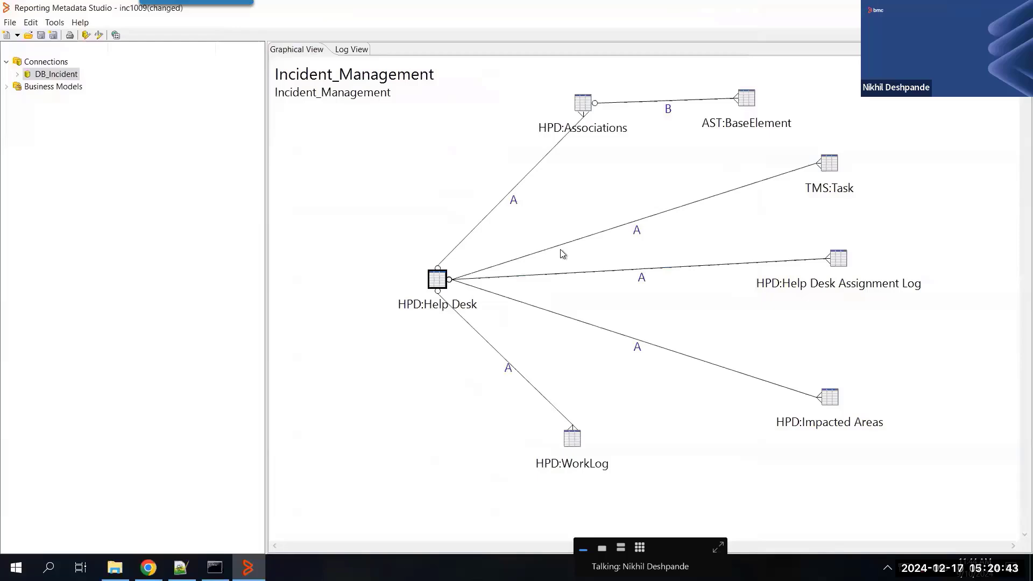
Expand the DB_Incident connection's tables and the Incident_Management model's business tables to compare them
click(18, 74)
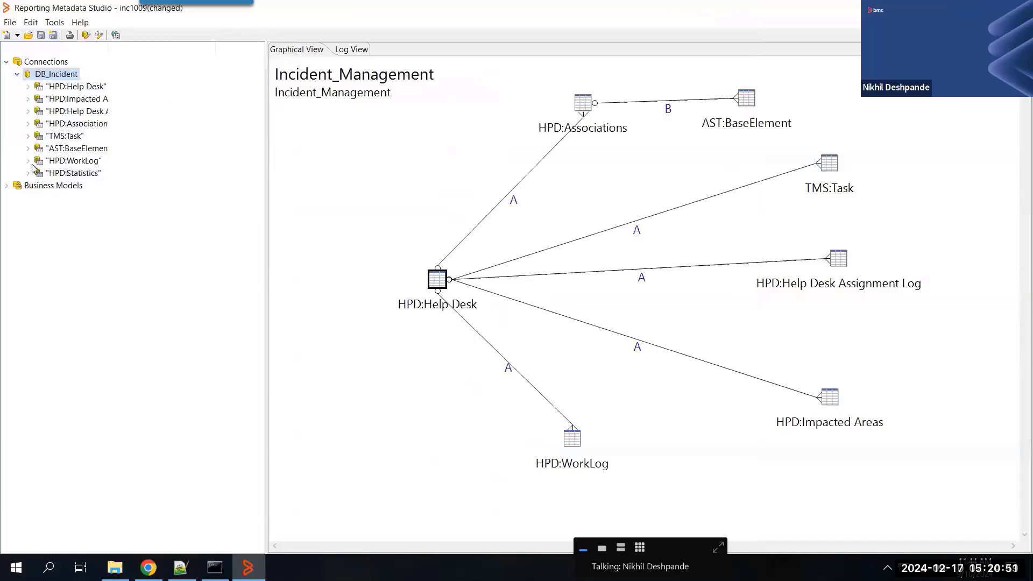
click(6, 186)
click(17, 198)
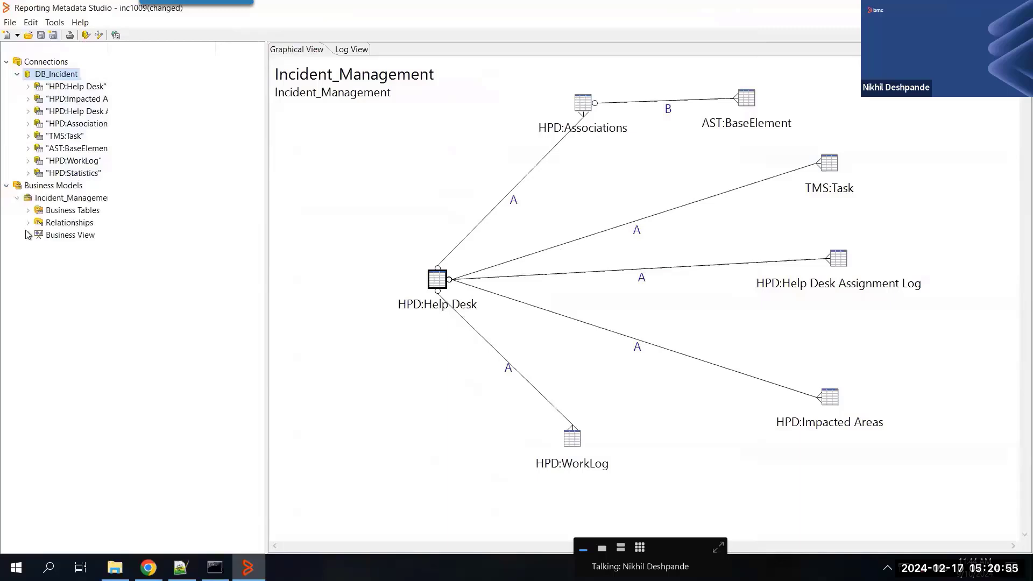
click(28, 210)
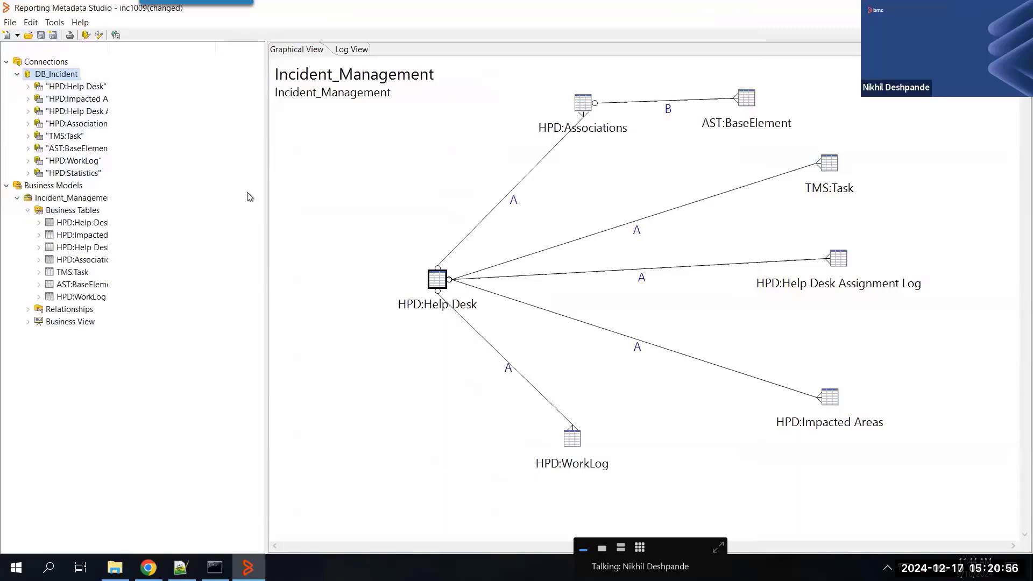
Add a new business table to the Incident_Management diagram based on the physical table PT_"HPD_STATISTICS", keeping its default properties
right_click(316, 149)
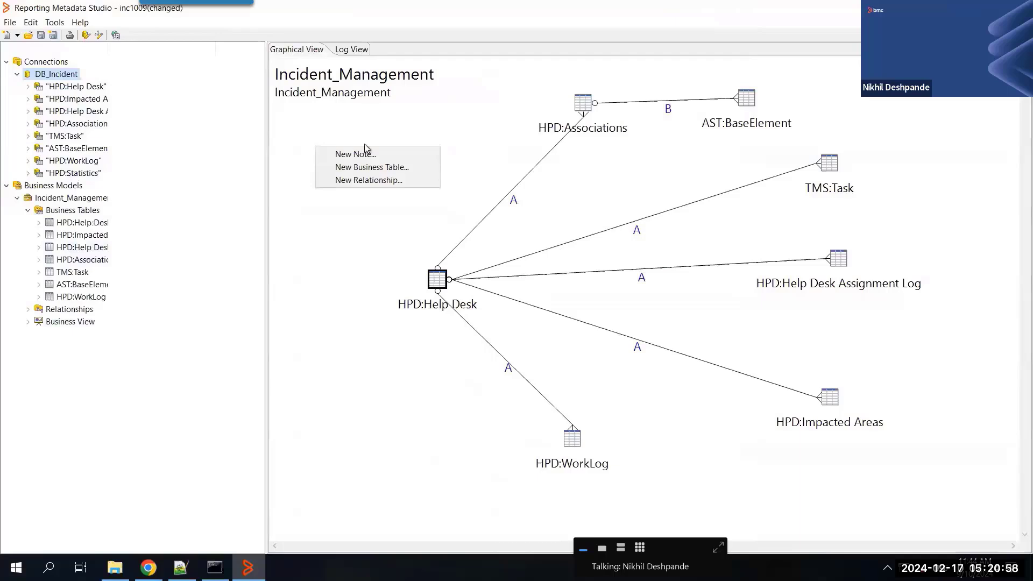
click(389, 169)
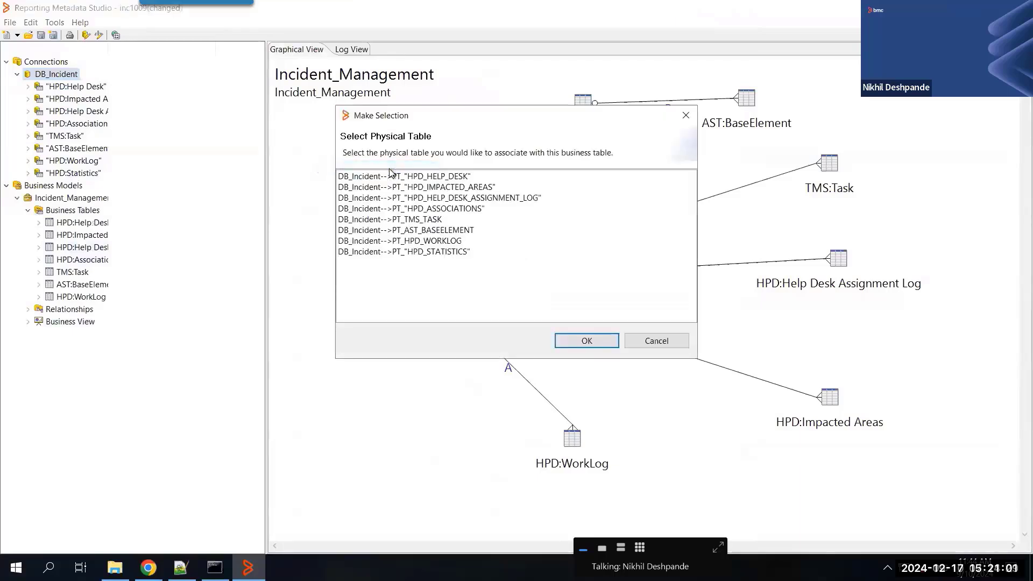
click(421, 253)
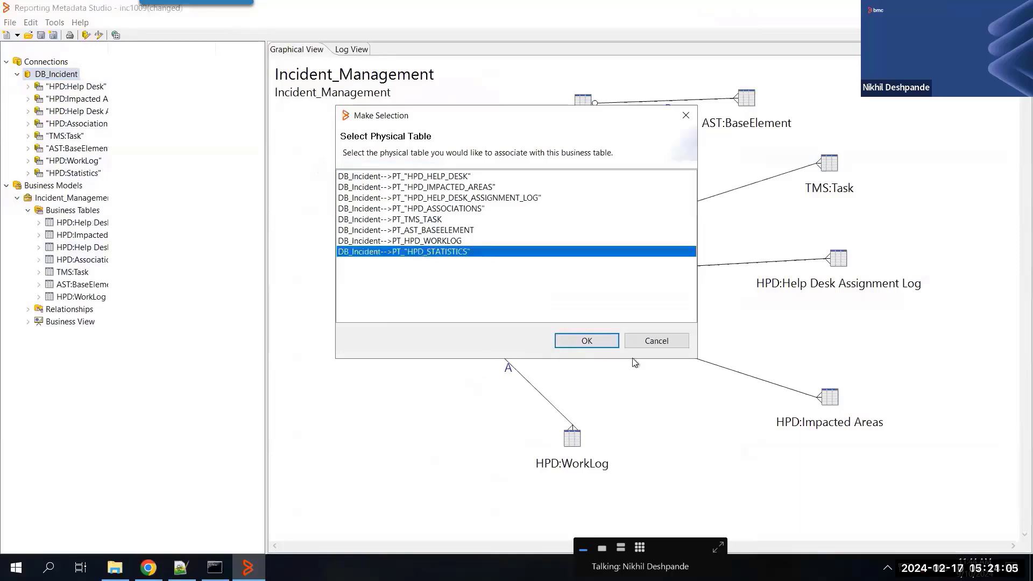
click(590, 340)
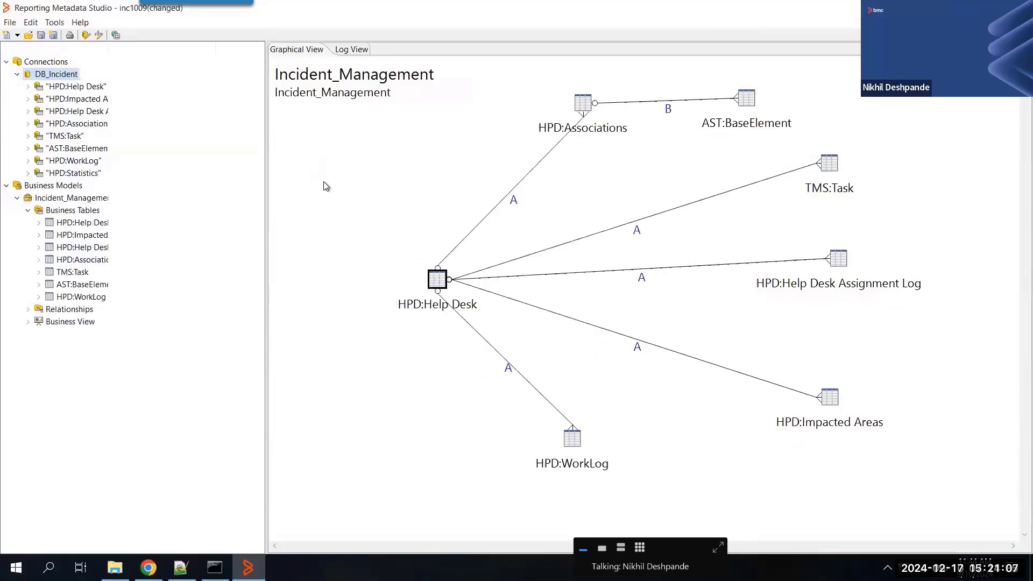
double_click(63, 175)
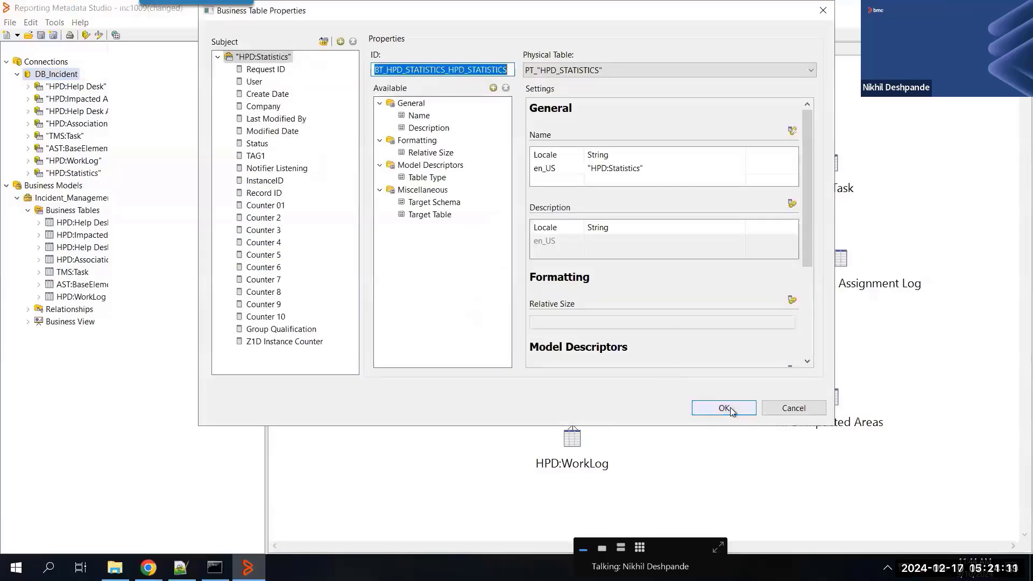
click(717, 410)
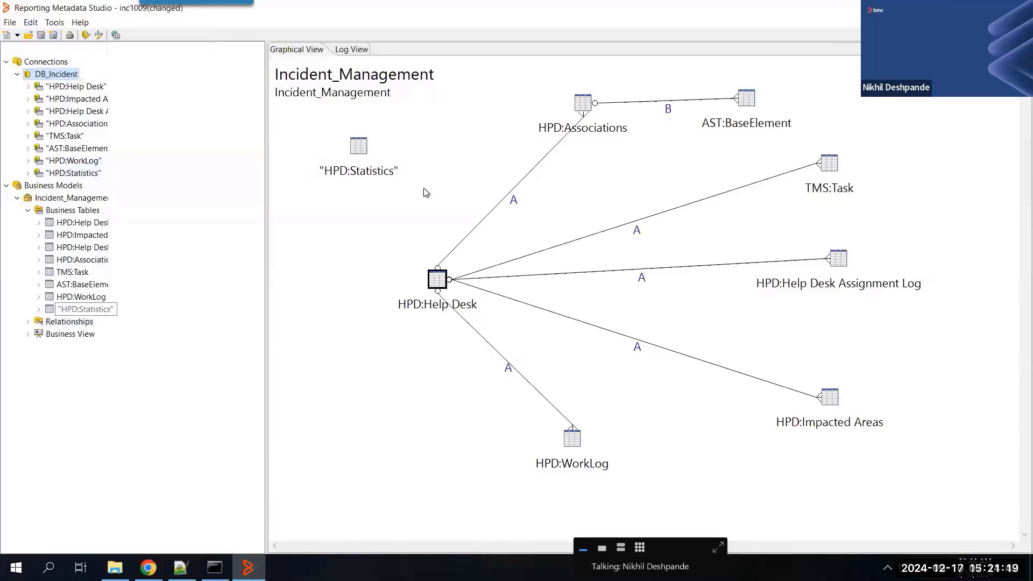
Start a new relationship from the HPD_HELP_DESK table with BC_HPD_HELP_DESK_INCIDENT_NUMBER as its source field
right_click(323, 240)
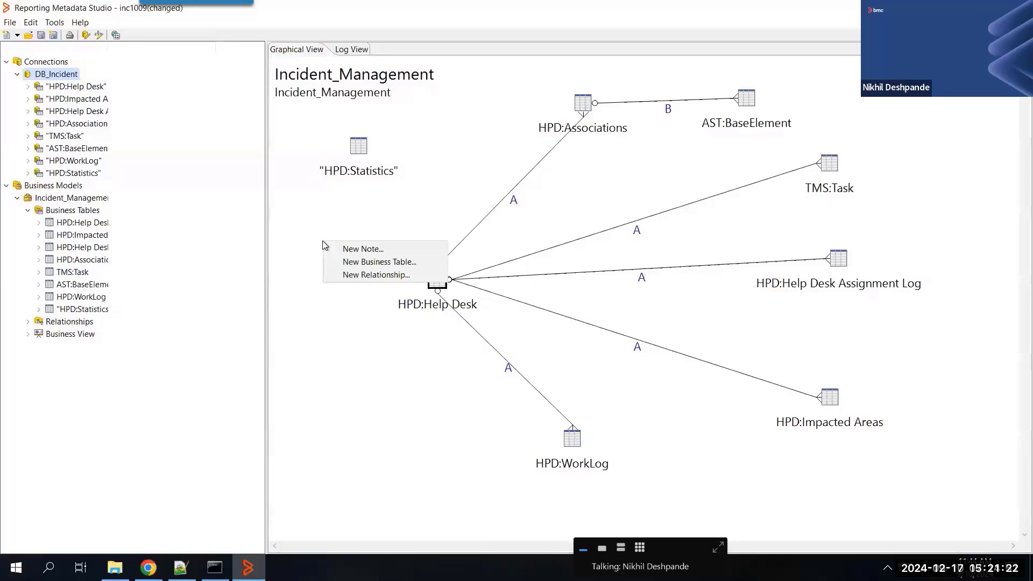
click(379, 276)
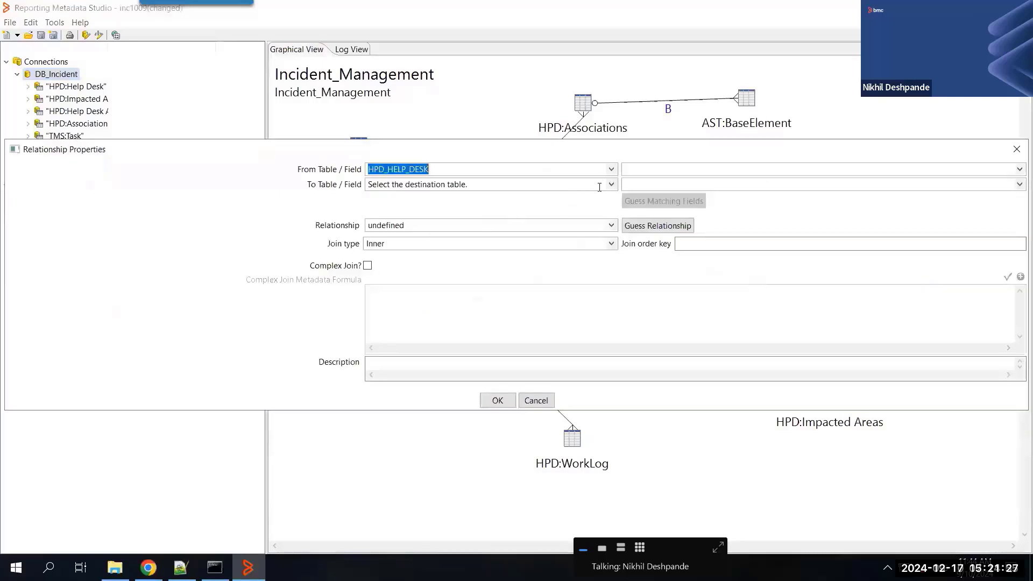
click(705, 170)
click(1018, 170)
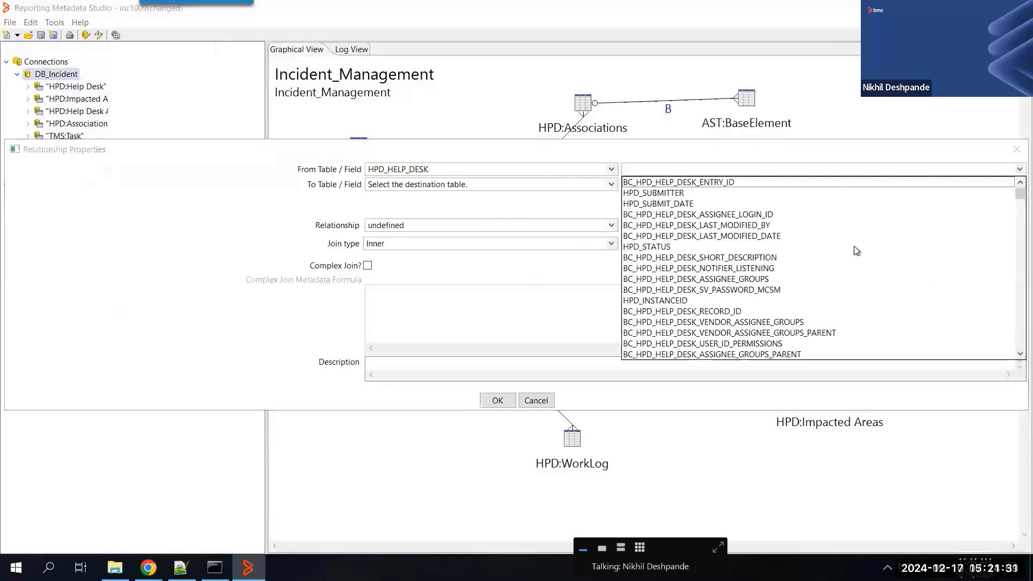
scroll(784, 280, down, 10)
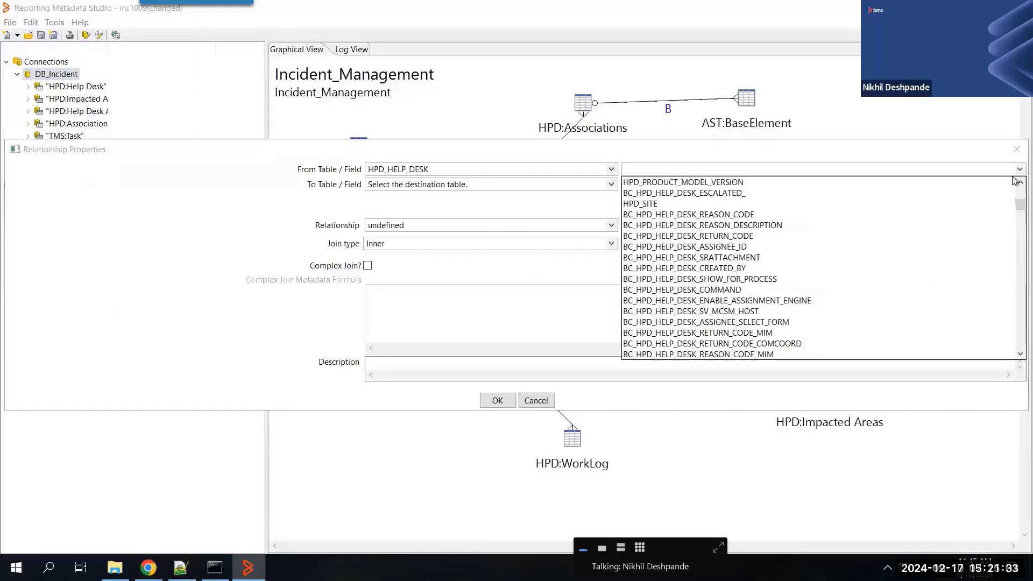
scroll(1013, 332, down, 15)
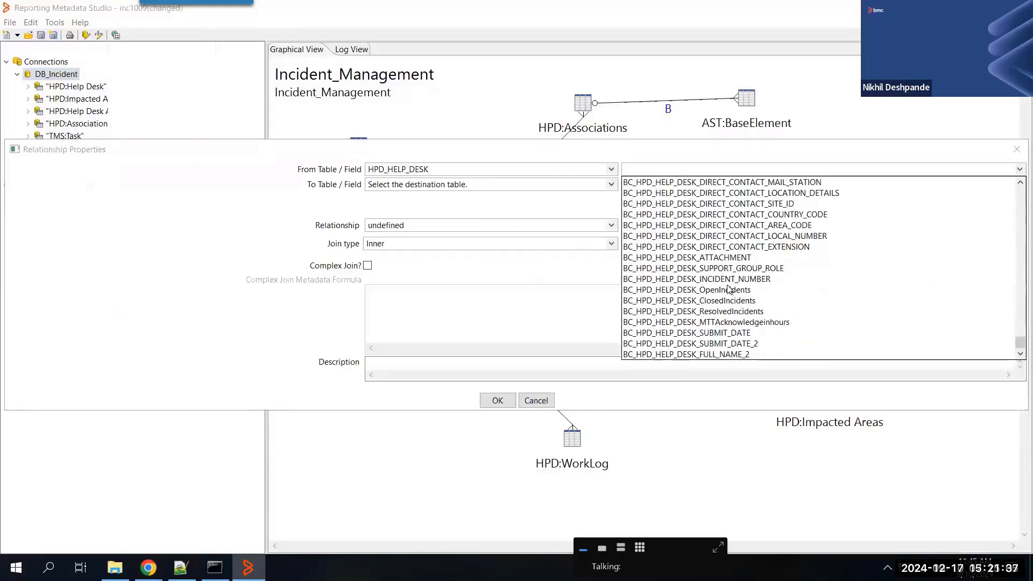
scroll(737, 309, up, 5)
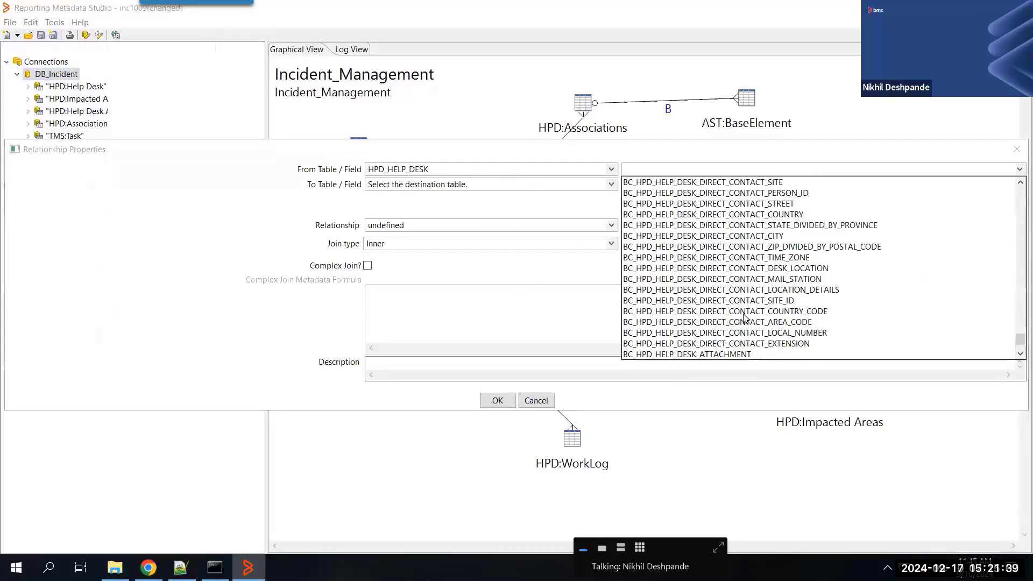
scroll(734, 296, up, 3)
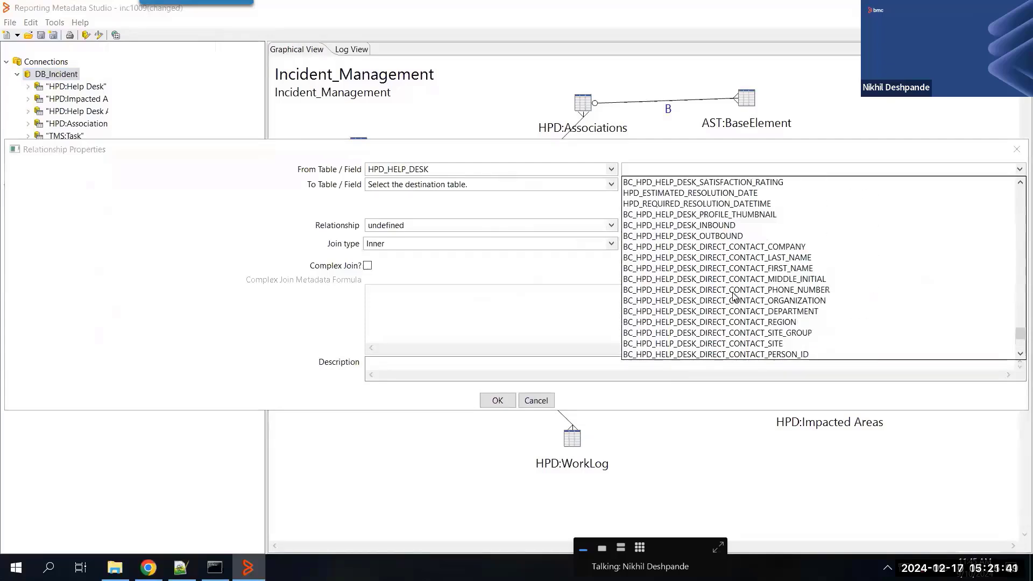
scroll(734, 296, up, 3)
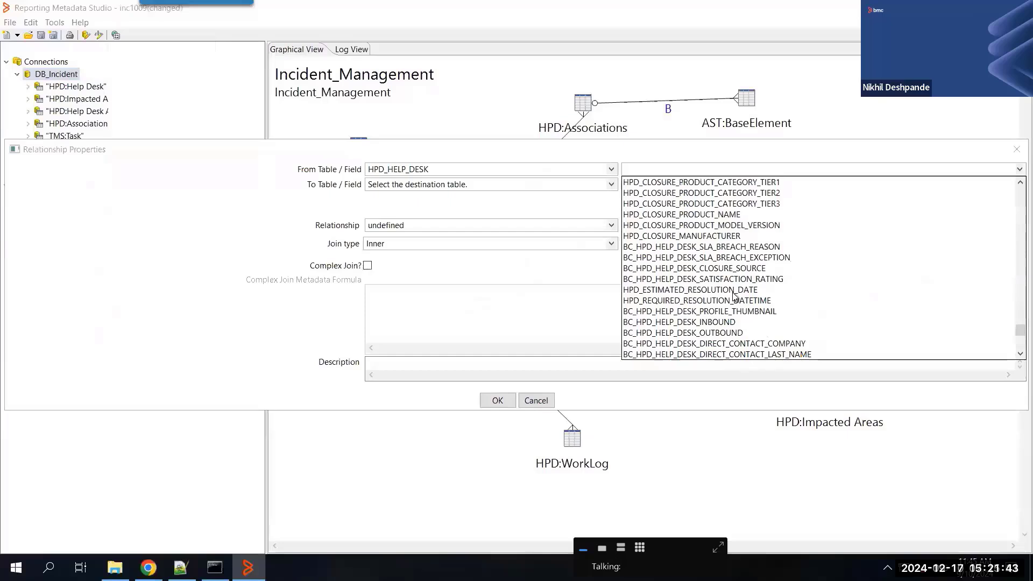
scroll(734, 296, up, 3)
scroll(735, 296, up, 2)
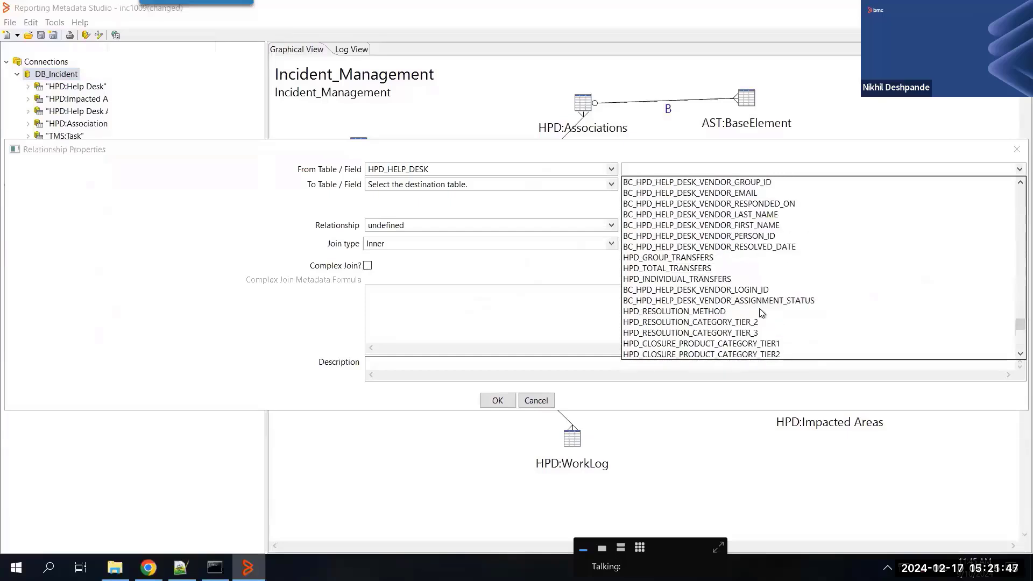
scroll(761, 313, down, 10)
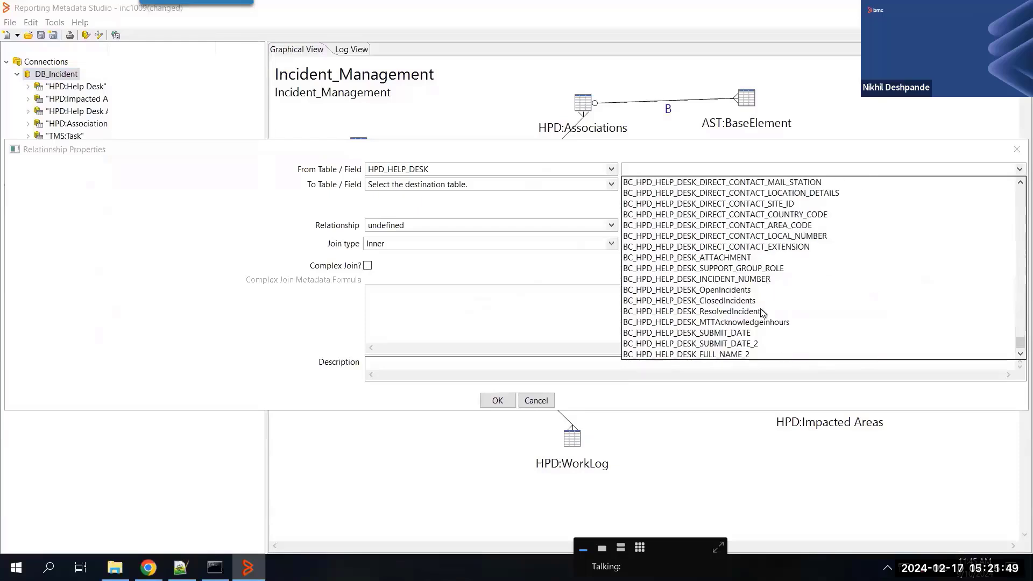
click(741, 279)
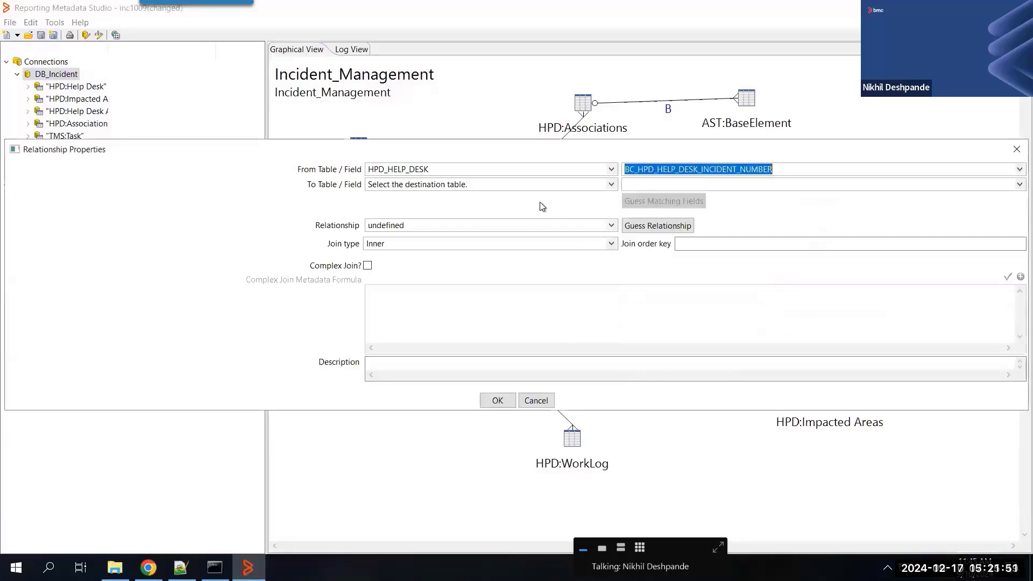
Set the relationship's destination to the BT_HPD_STATISTICS_HPD_STATISTICS table with BC_HPD_STATISTICS_Z1D_INSTANCE_COUNTER as its field
click(611, 185)
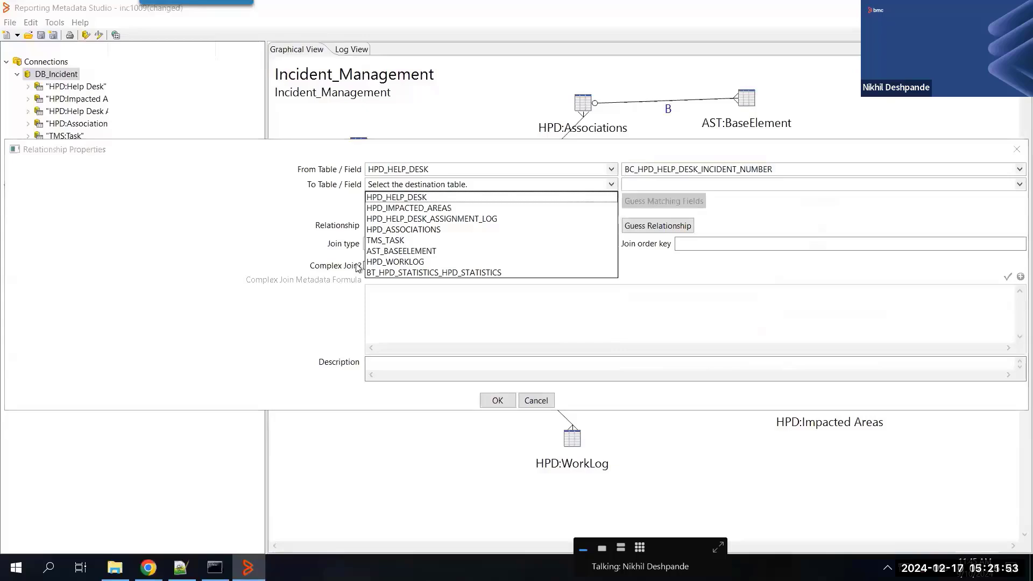
click(440, 273)
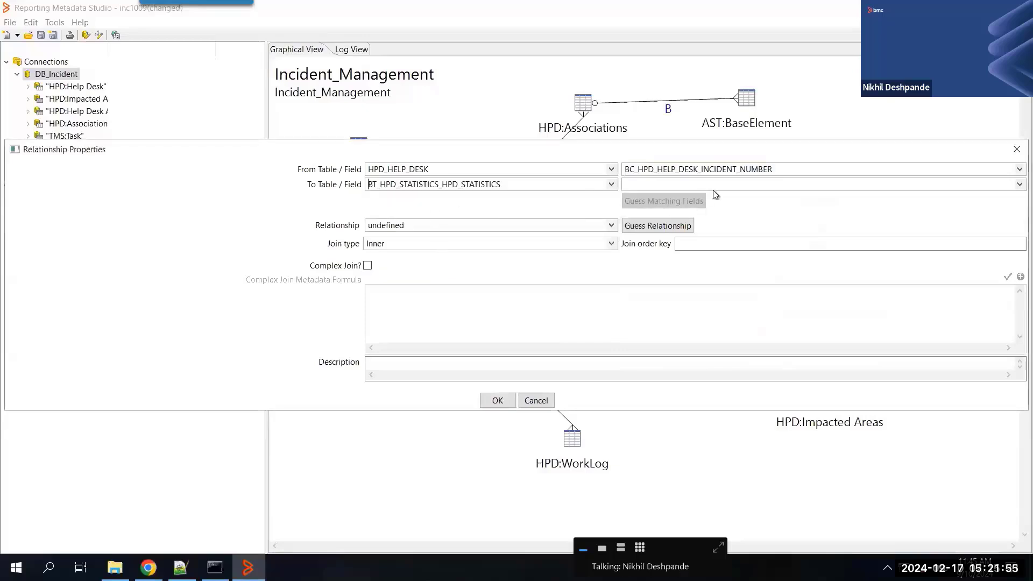
click(1007, 188)
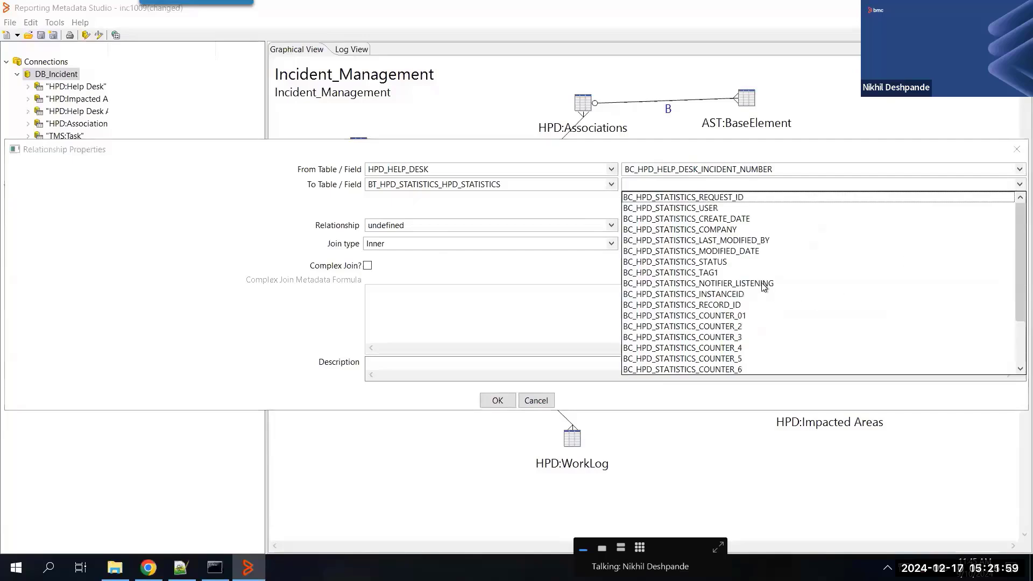
scroll(764, 285, down, 2)
click(727, 370)
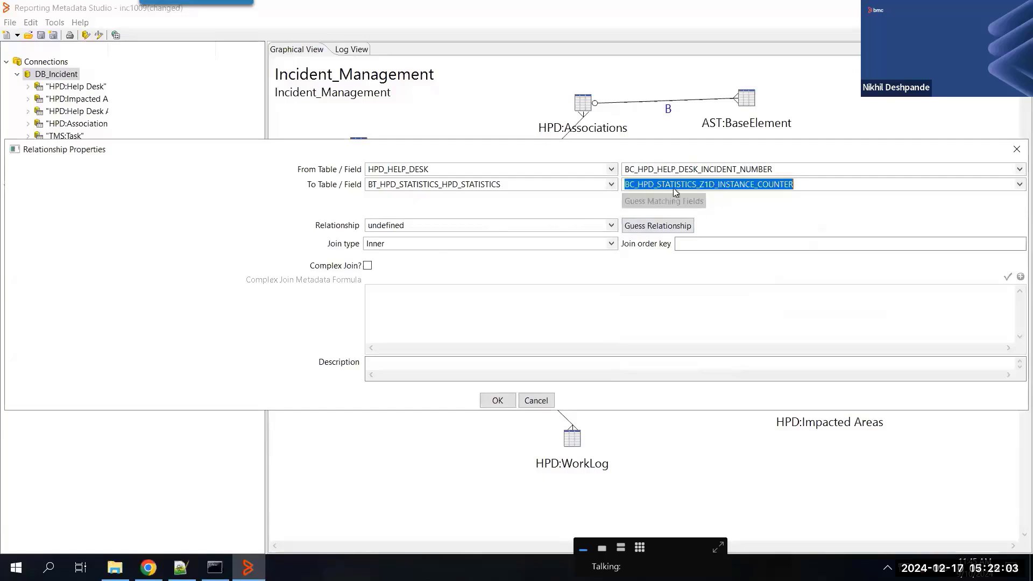
Set the relationship to N:N with an Inner join type and create it
click(522, 225)
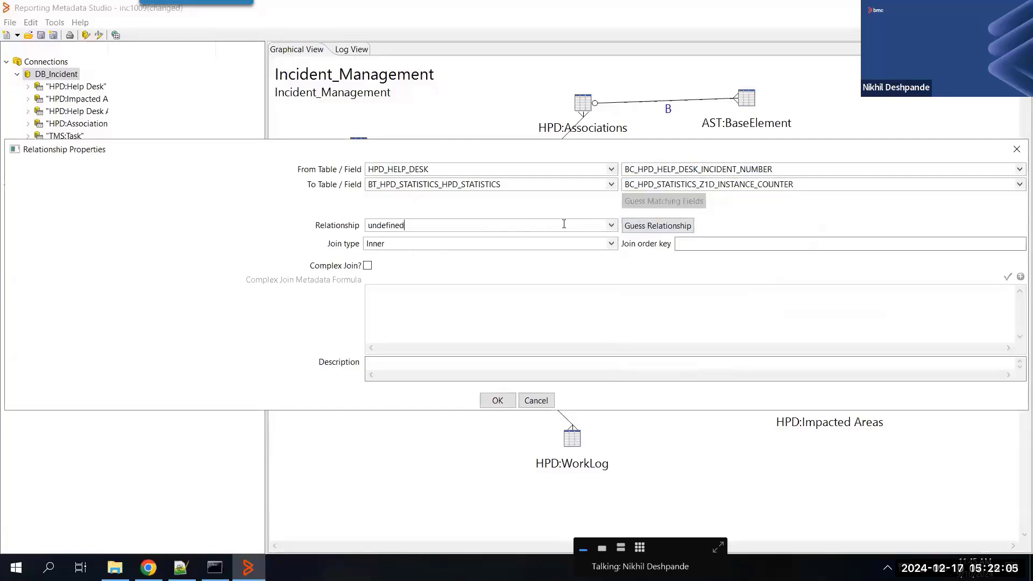
click(611, 243)
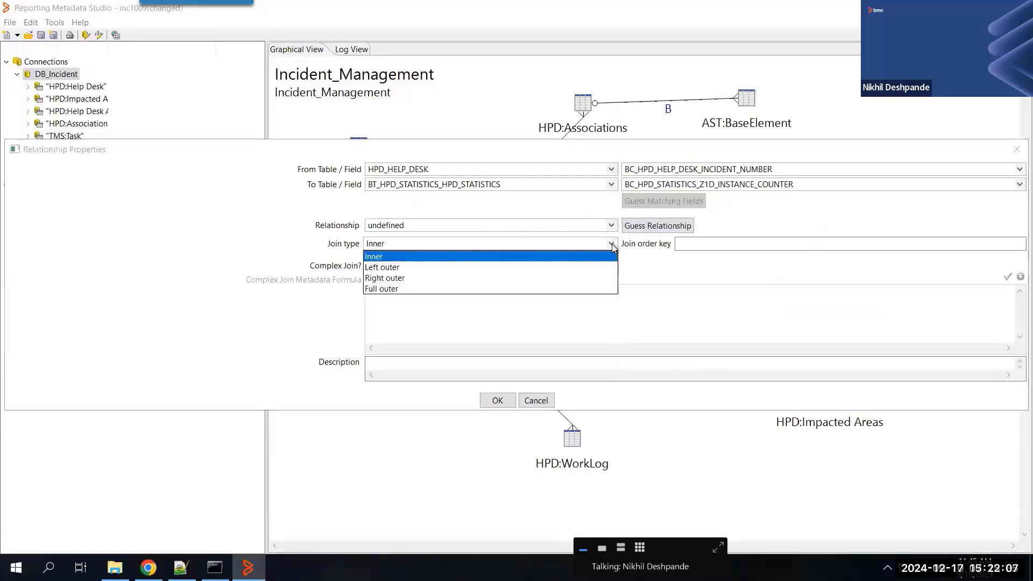
click(379, 259)
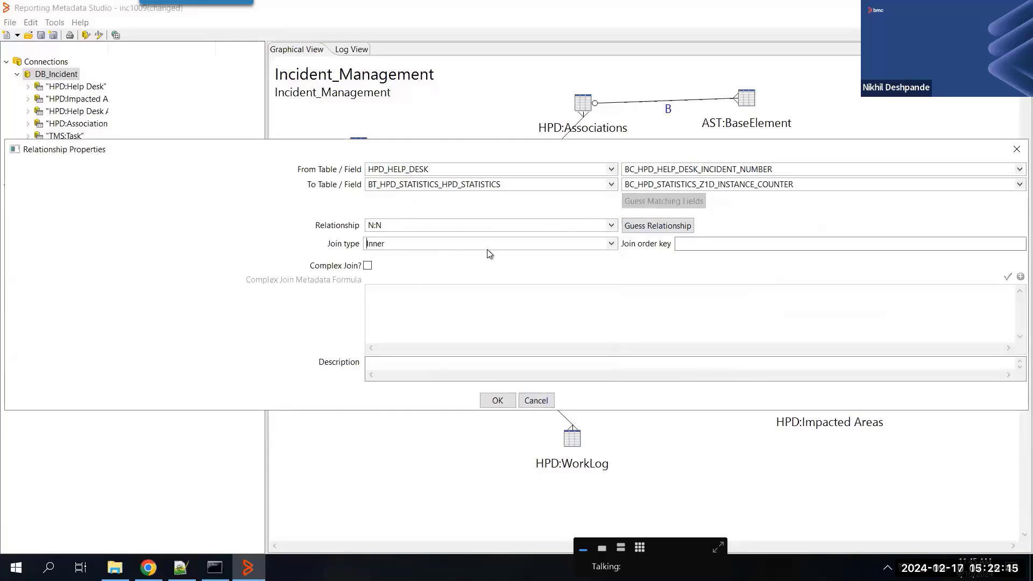
click(493, 403)
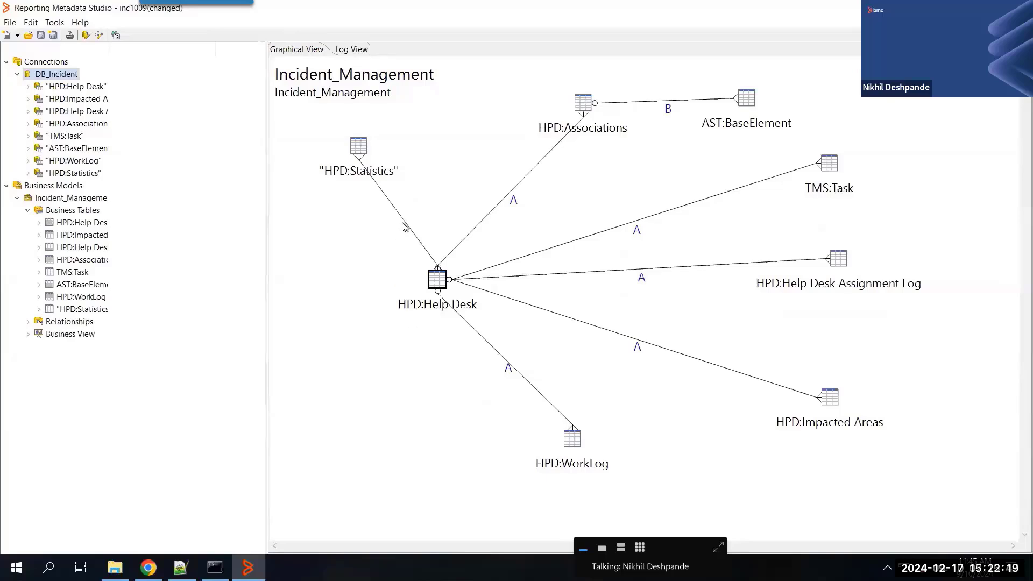
Save the inc1009 metadata and expand the Business View to show its categories with their full names
mouse_move(404, 227)
click(40, 36)
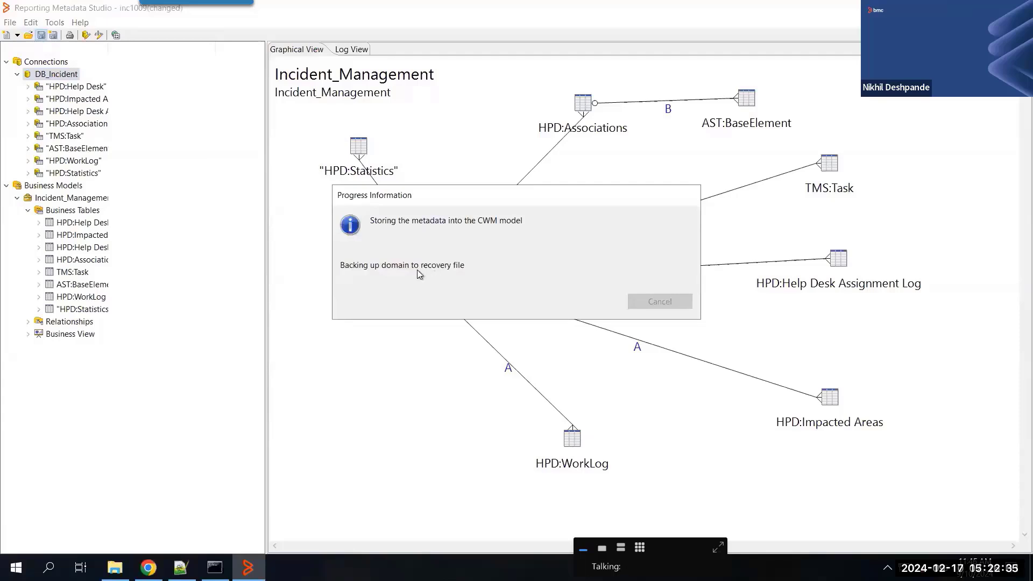
click(28, 334)
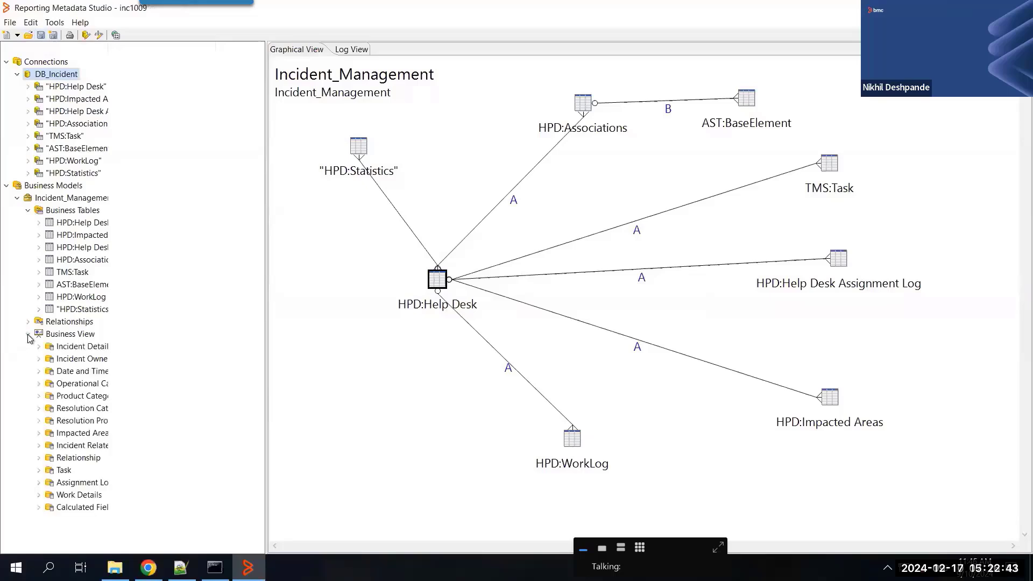
double_click(109, 46)
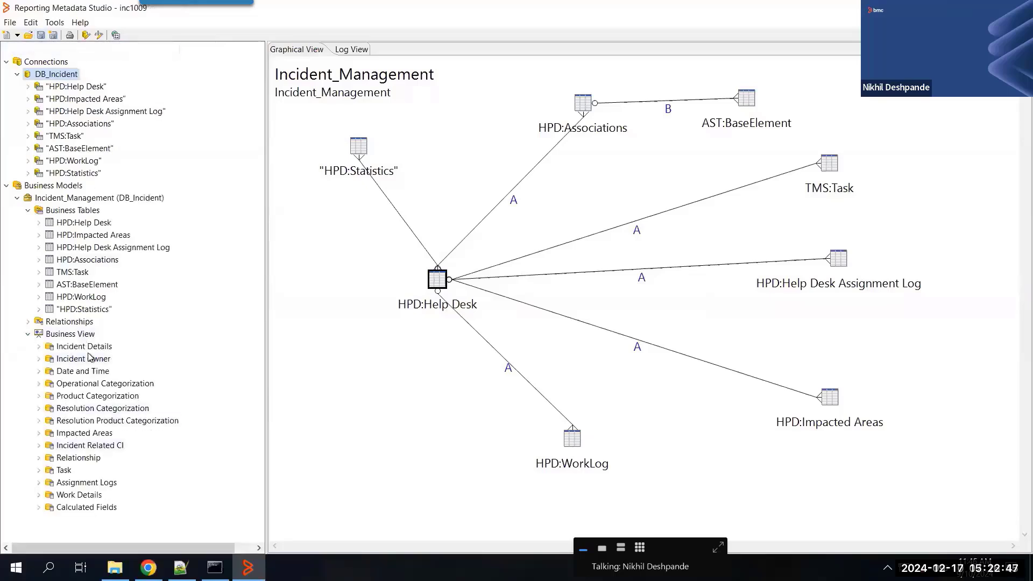
Create a new business category with the ID Stats in the Business View
click(360, 153)
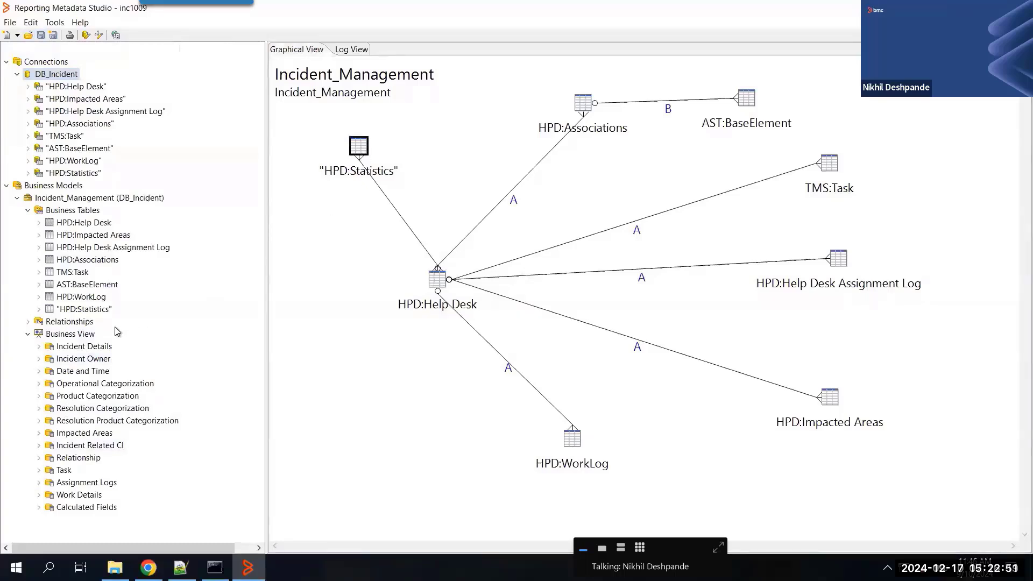
right_click(74, 333)
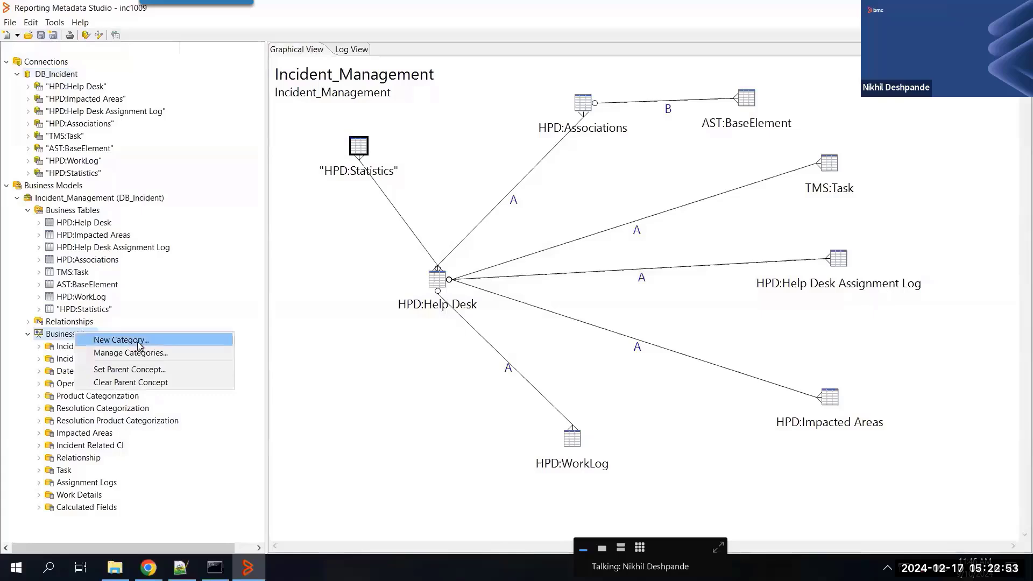
click(138, 341)
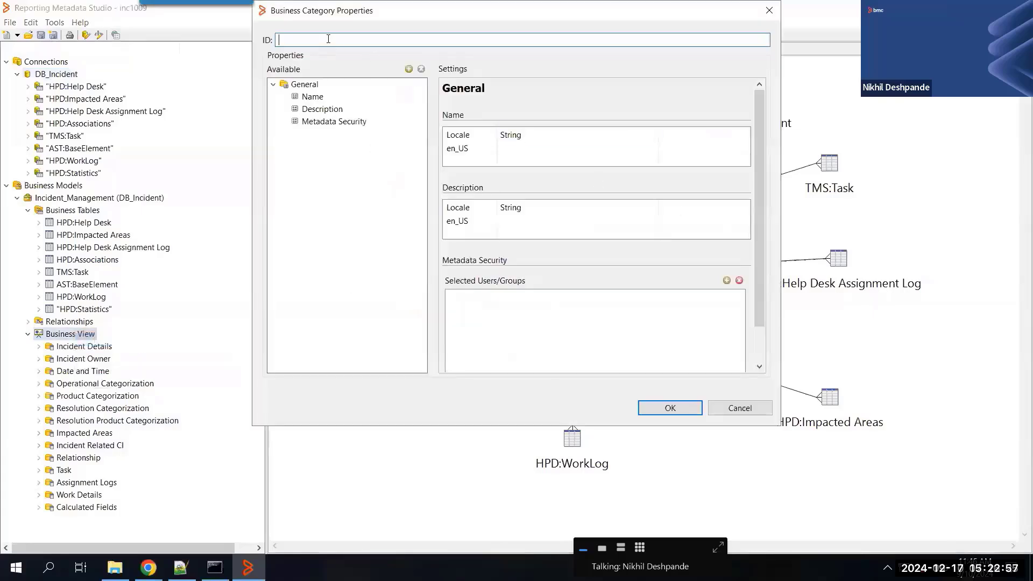
text(Stats)
click(686, 405)
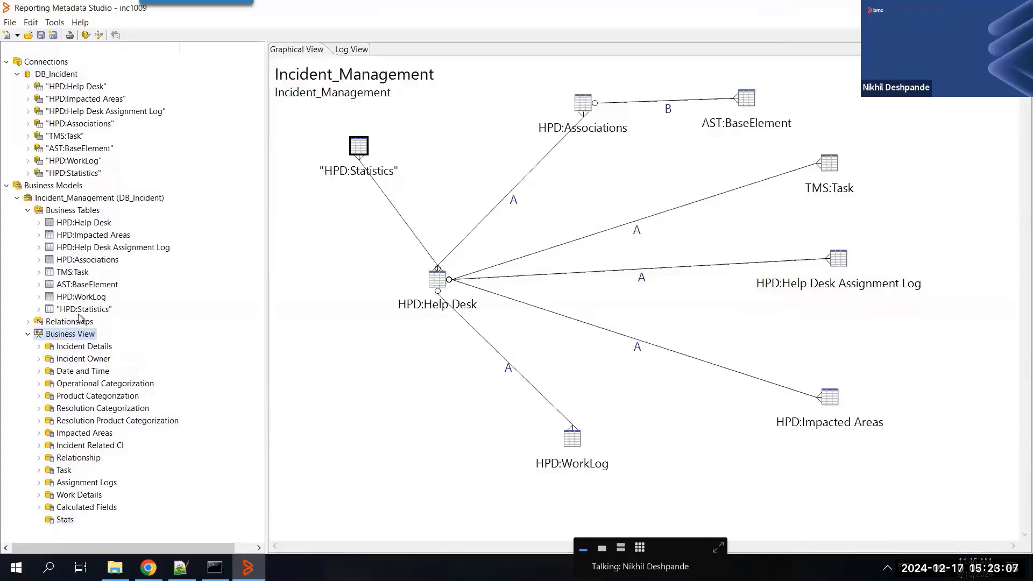
Add the Status, User and Company columns of the HPD:Statistics business table to the Stats category
right_click(84, 339)
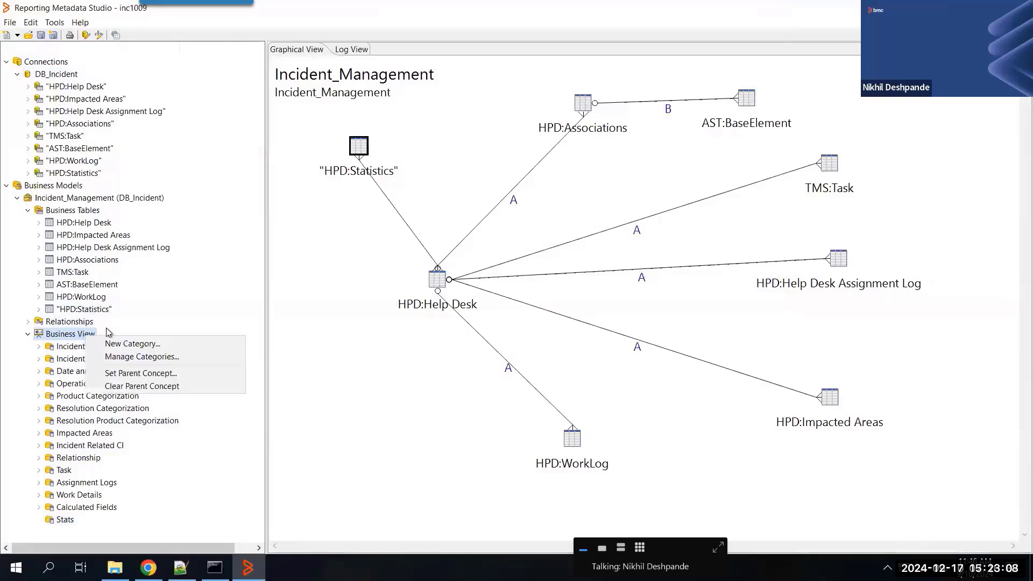
click(146, 357)
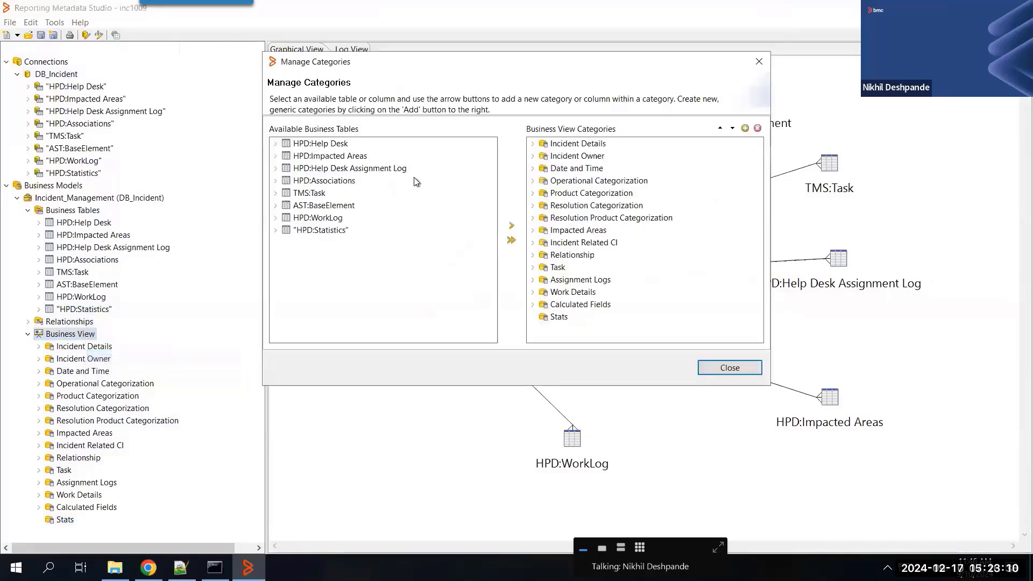
click(275, 232)
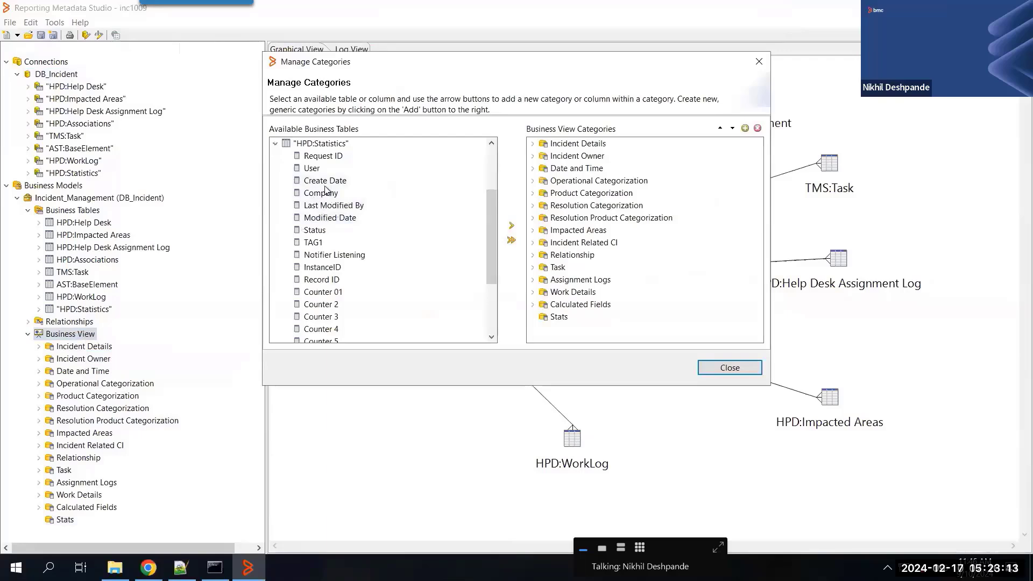
click(316, 230)
click(561, 317)
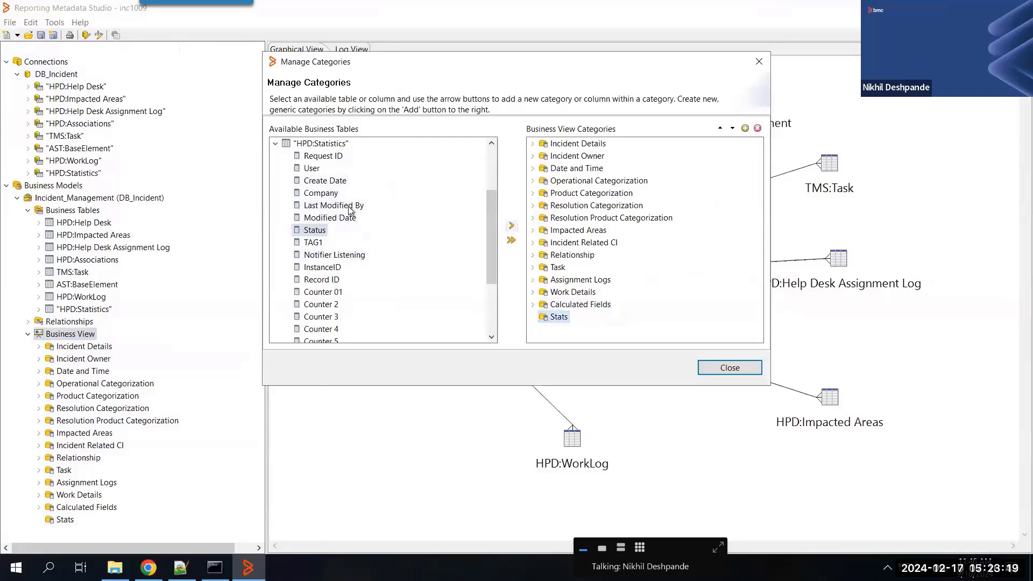
click(513, 227)
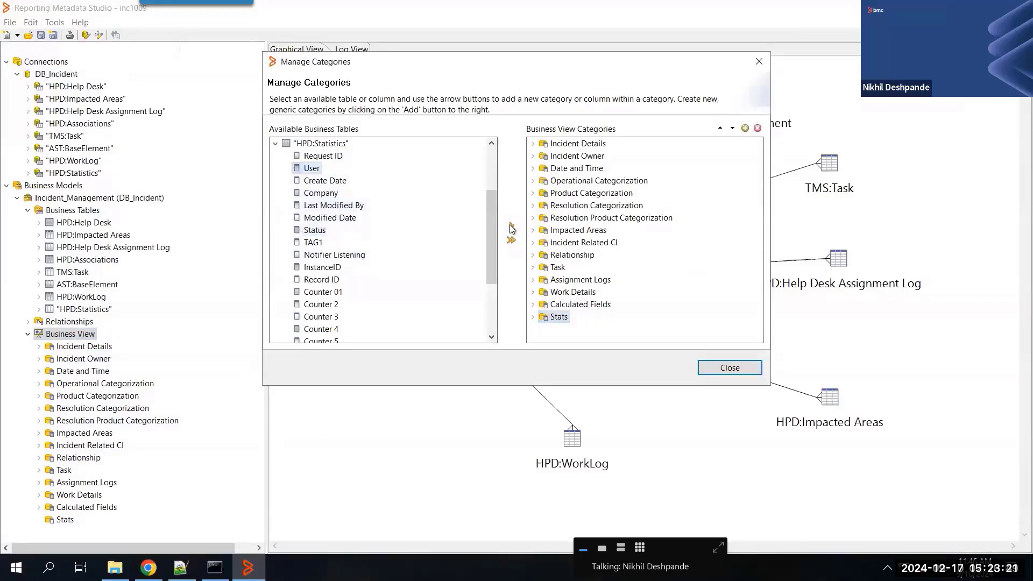
click(323, 193)
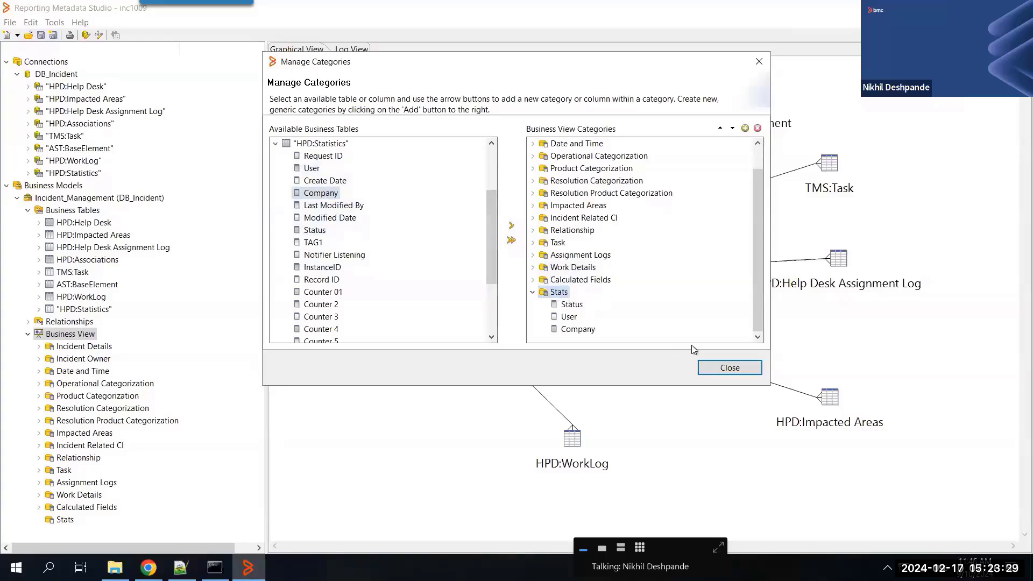
click(730, 368)
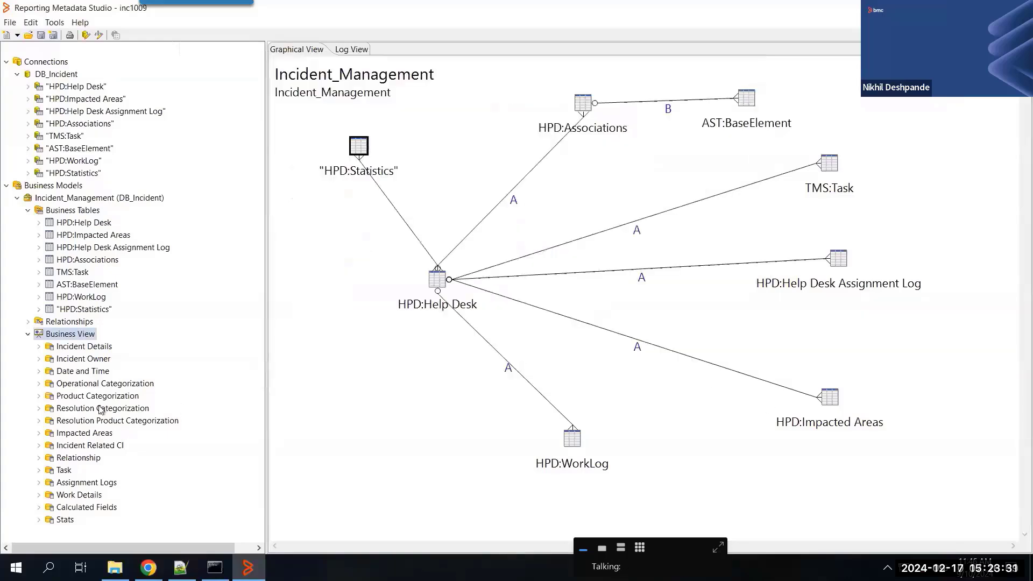
Review the columns in the Stats and Incident Details categories, and save the metadata
click(38, 519)
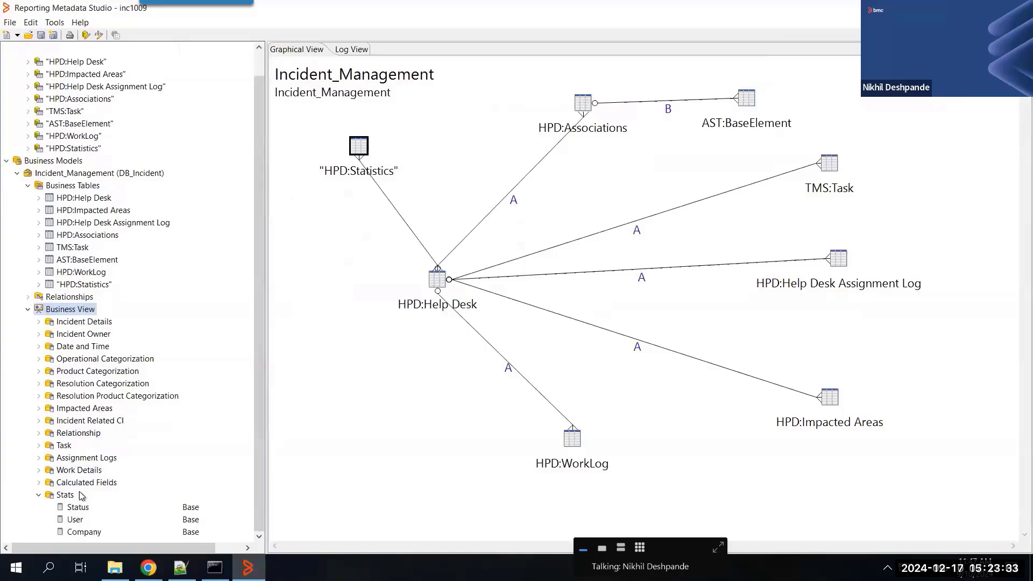
click(40, 322)
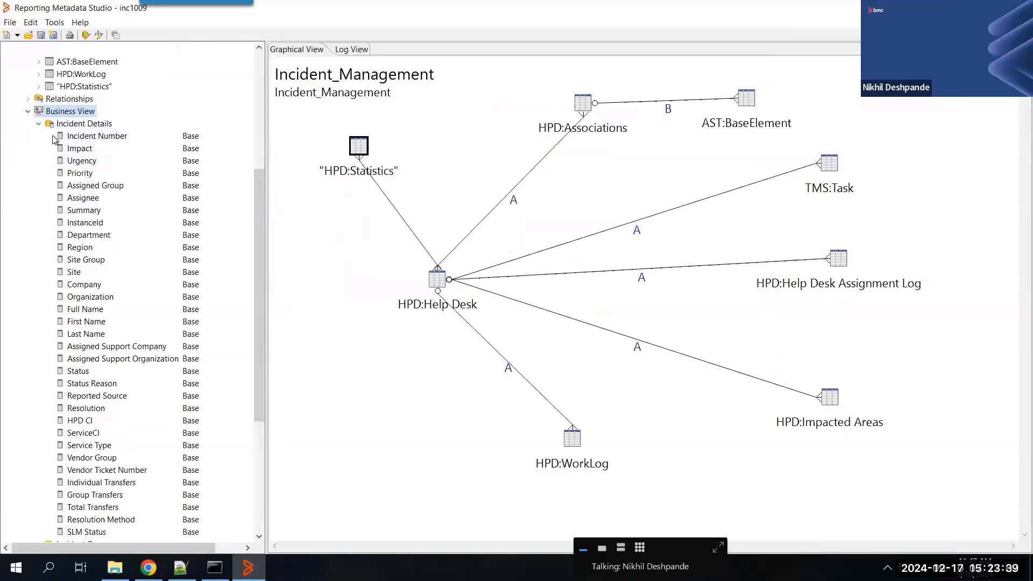
click(39, 124)
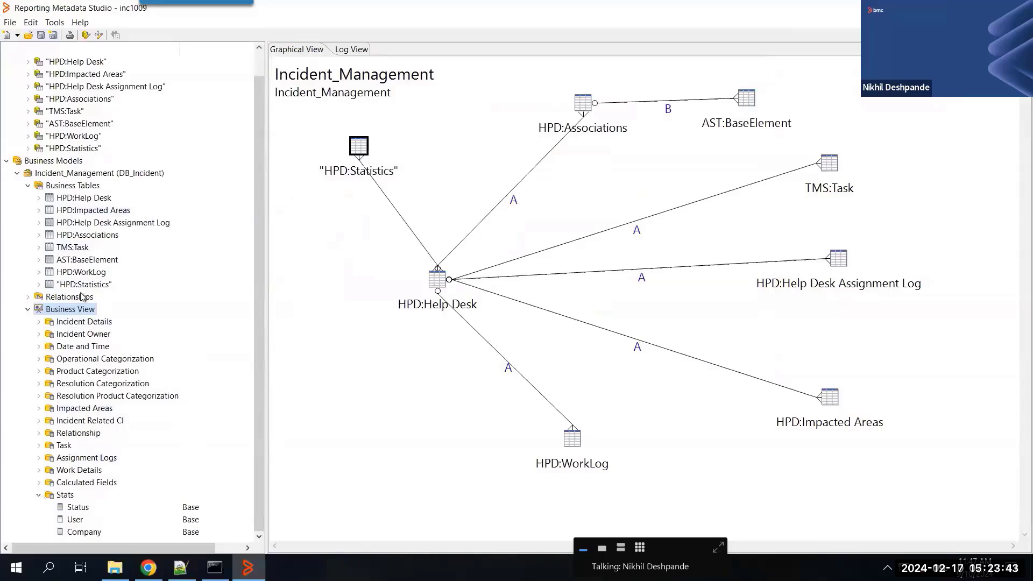
click(41, 36)
Start a query on the Incident_Management model and add Incident Number from Incident Details to its selected columns
click(86, 37)
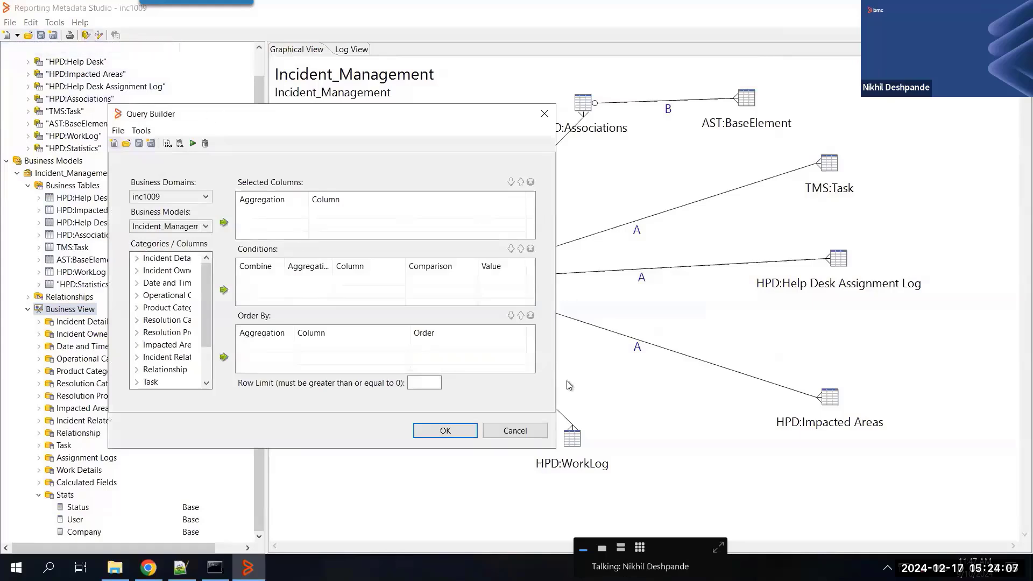
drag(556, 349, 558, 350)
drag(528, 470, 816, 470)
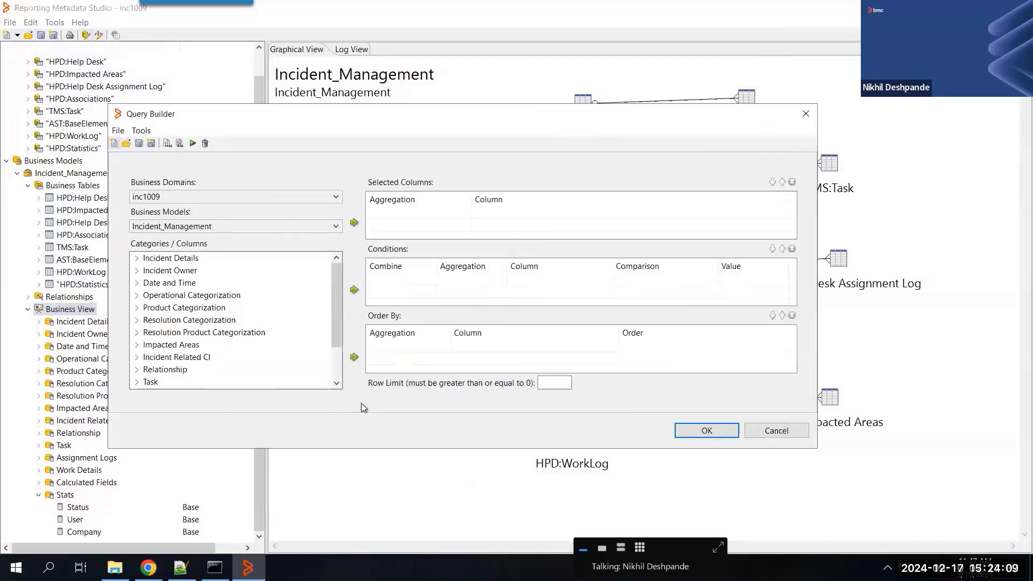
click(136, 258)
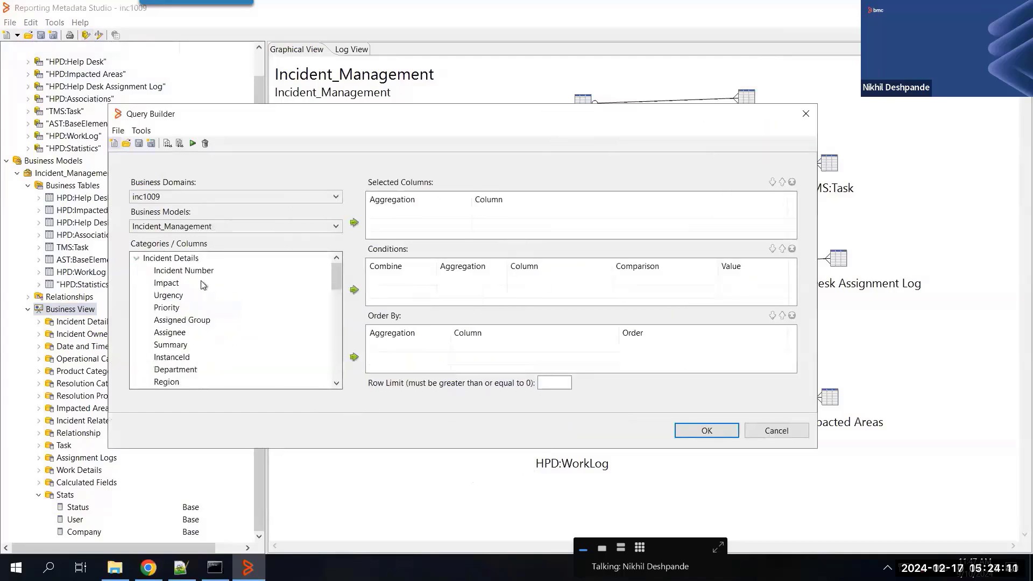
click(354, 222)
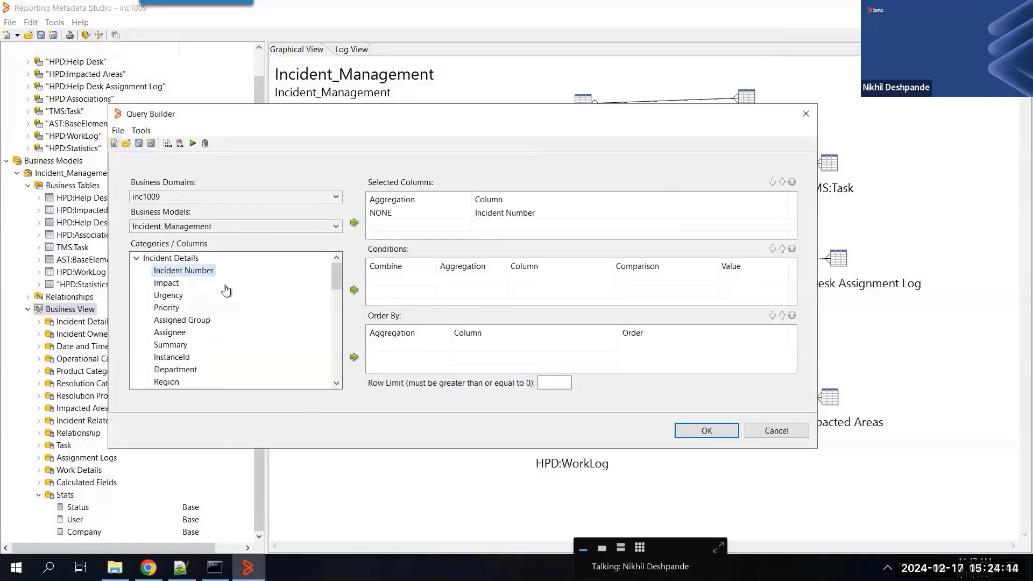
Add Status, User and Company from the Stats category to the query's selected columns and display the generated SQL
click(136, 258)
scroll(170, 355, down, 2)
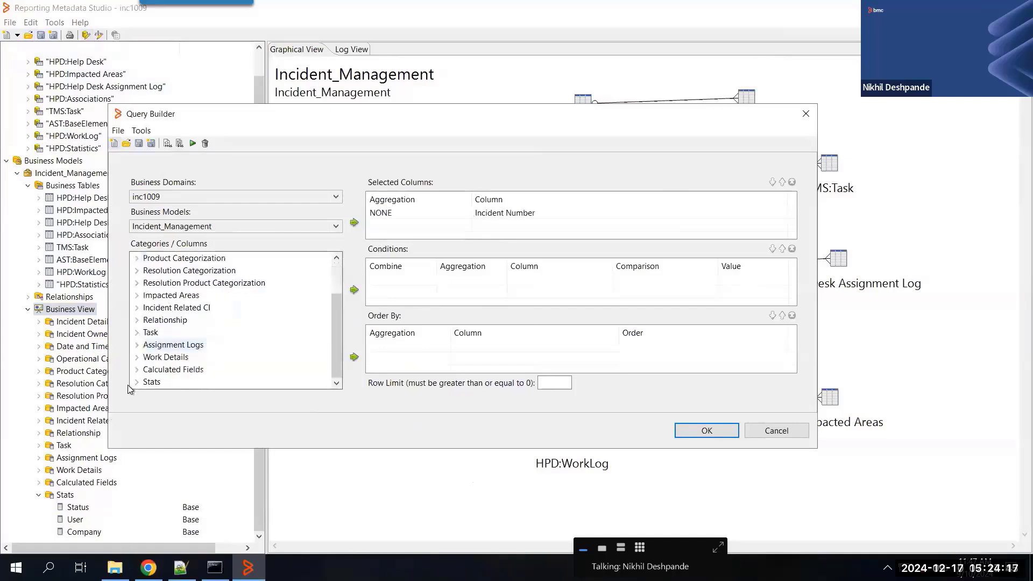
scroll(197, 350, down, 1)
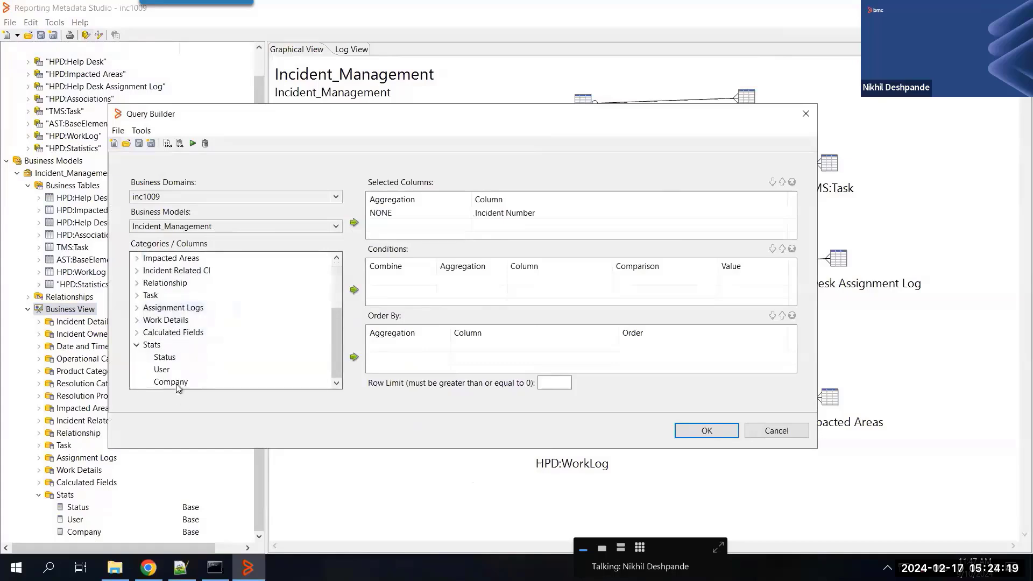
click(164, 357)
click(354, 222)
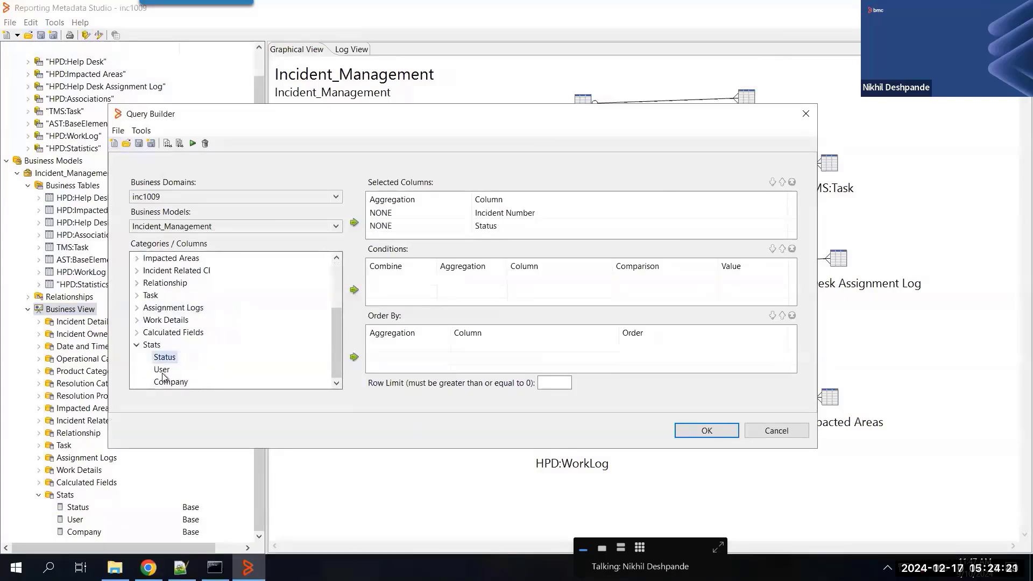
click(161, 368)
click(355, 223)
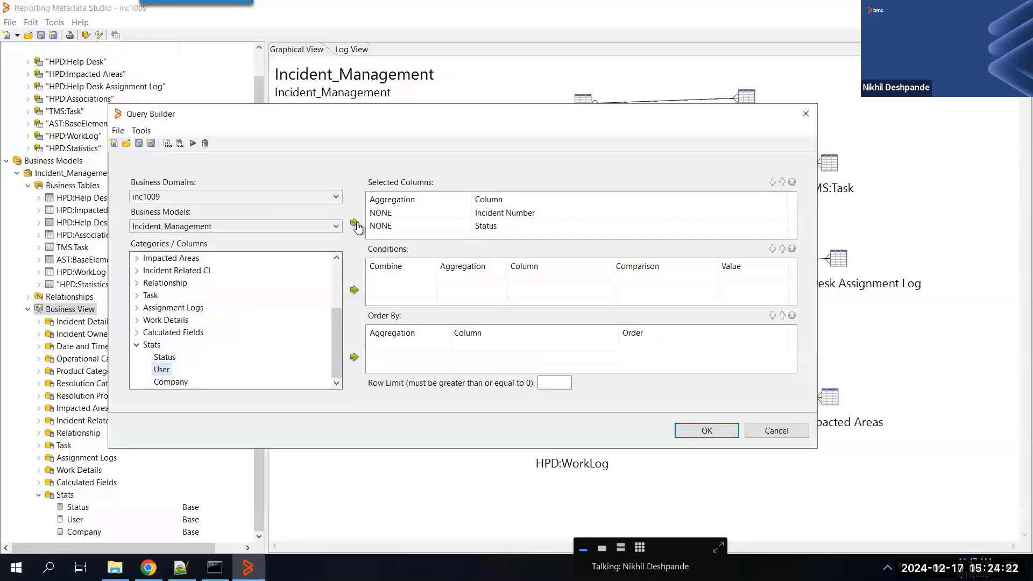
click(176, 382)
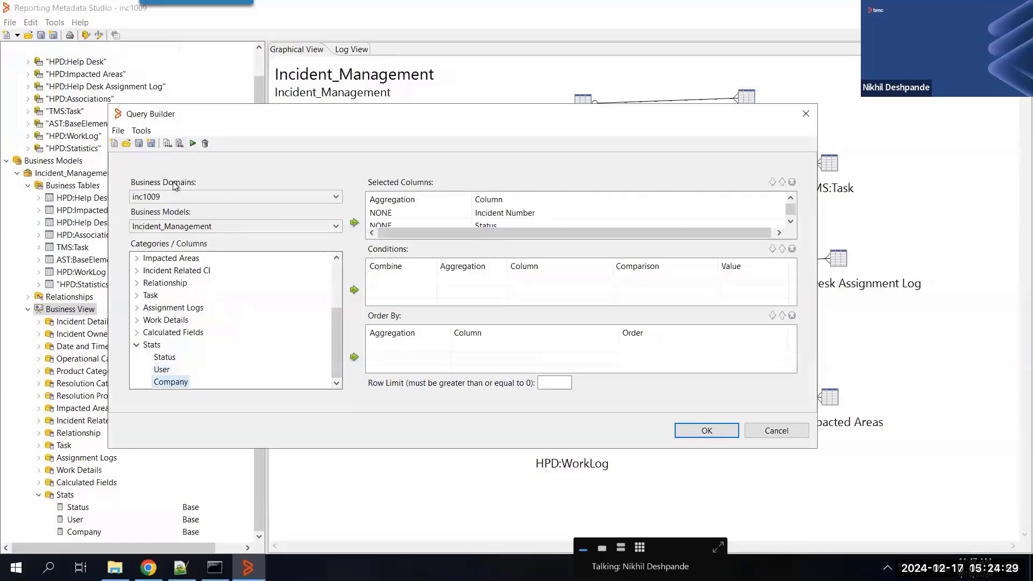
click(180, 143)
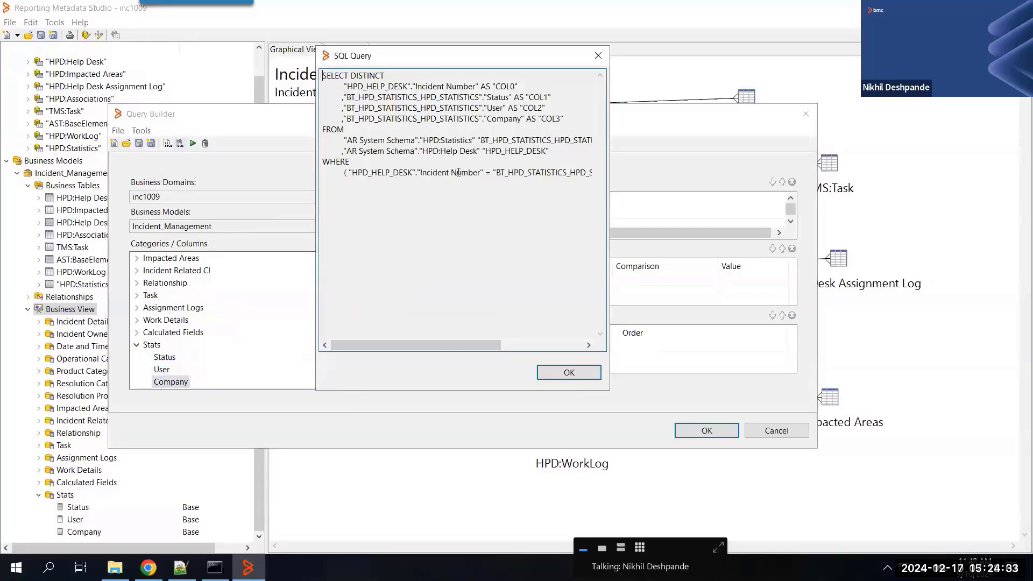
Check the join condition in the generated SQL, and run the query to preview its data
triple_click(406, 172)
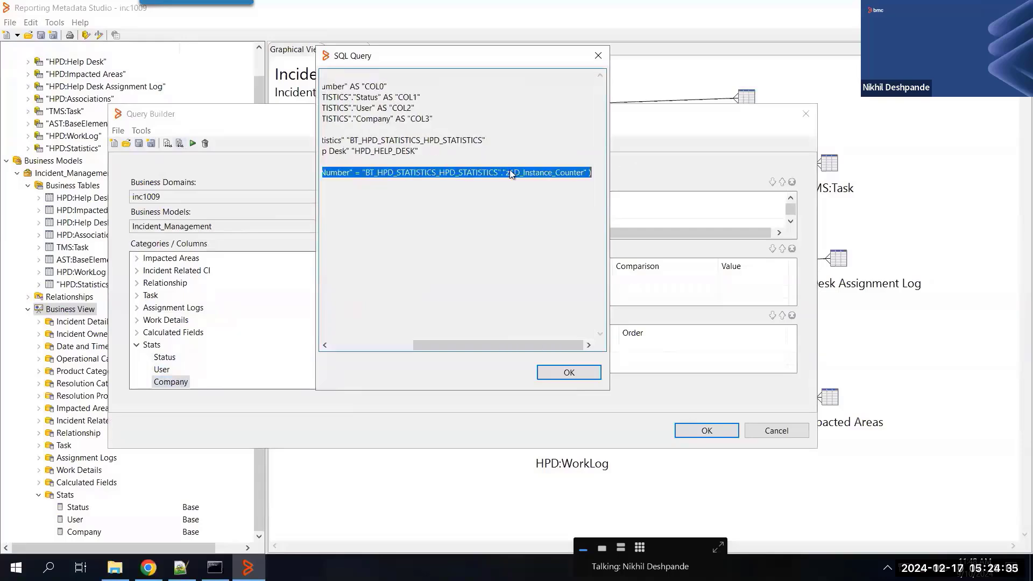
click(381, 97)
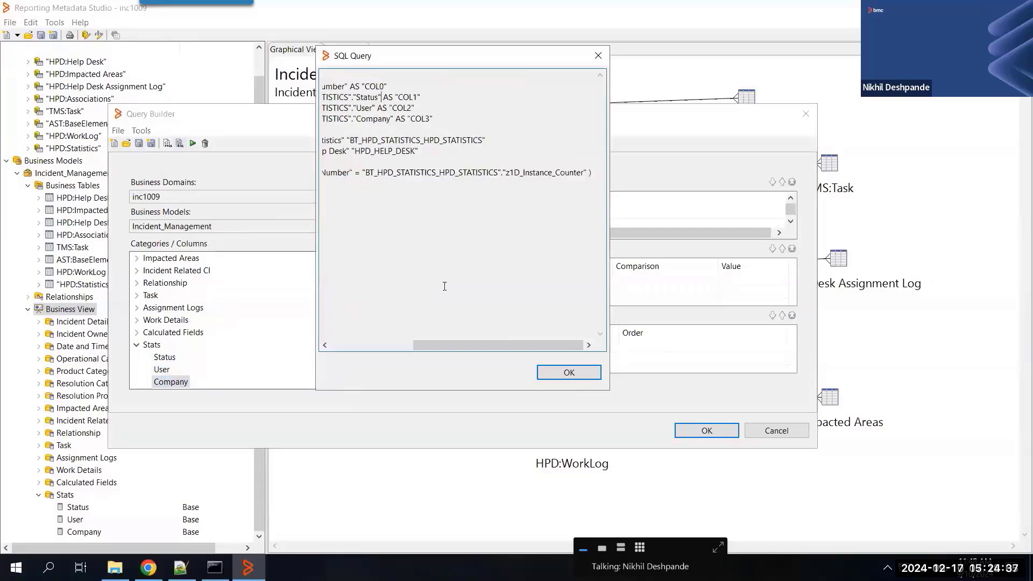
click(560, 373)
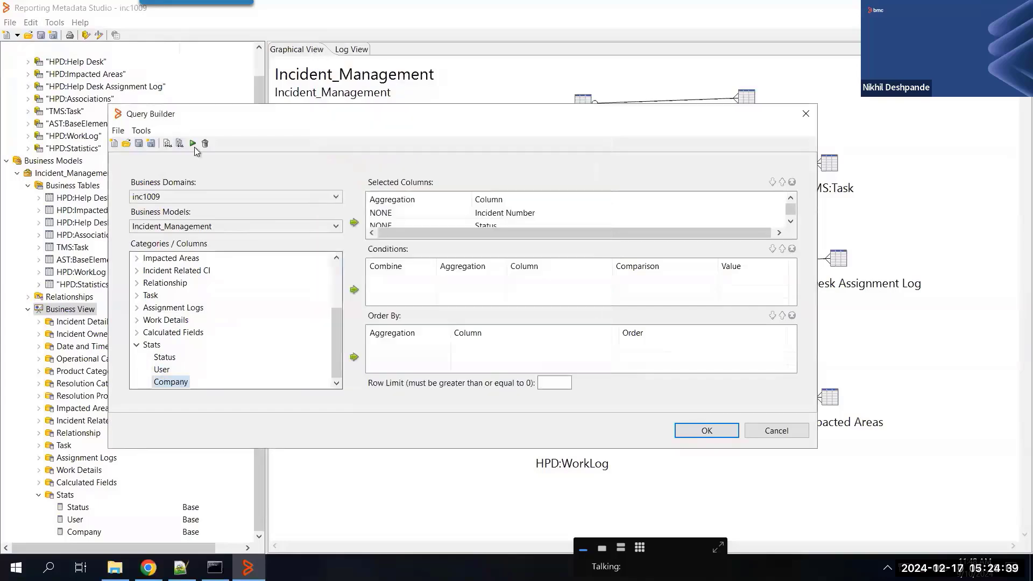
click(192, 144)
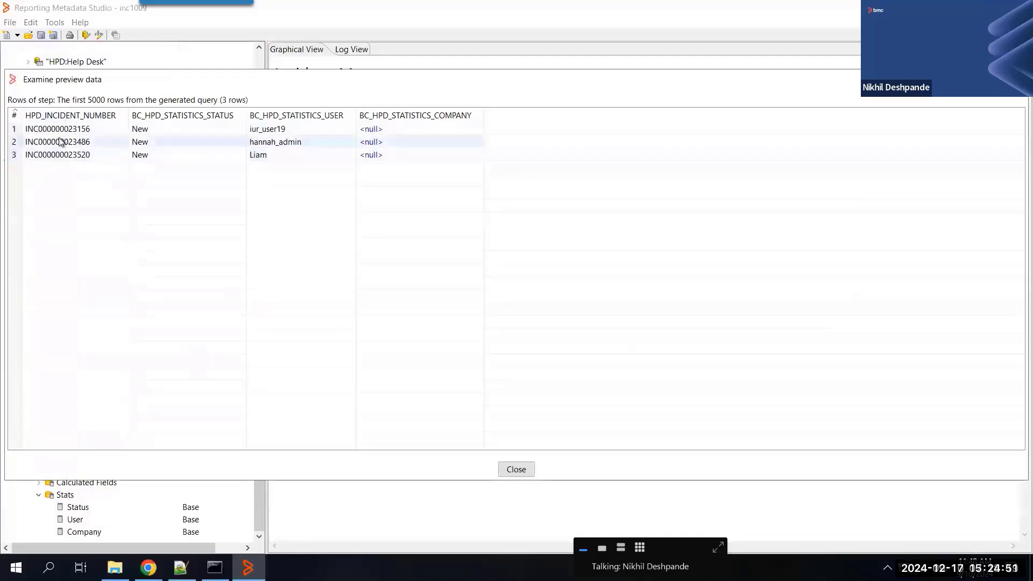
click(515, 469)
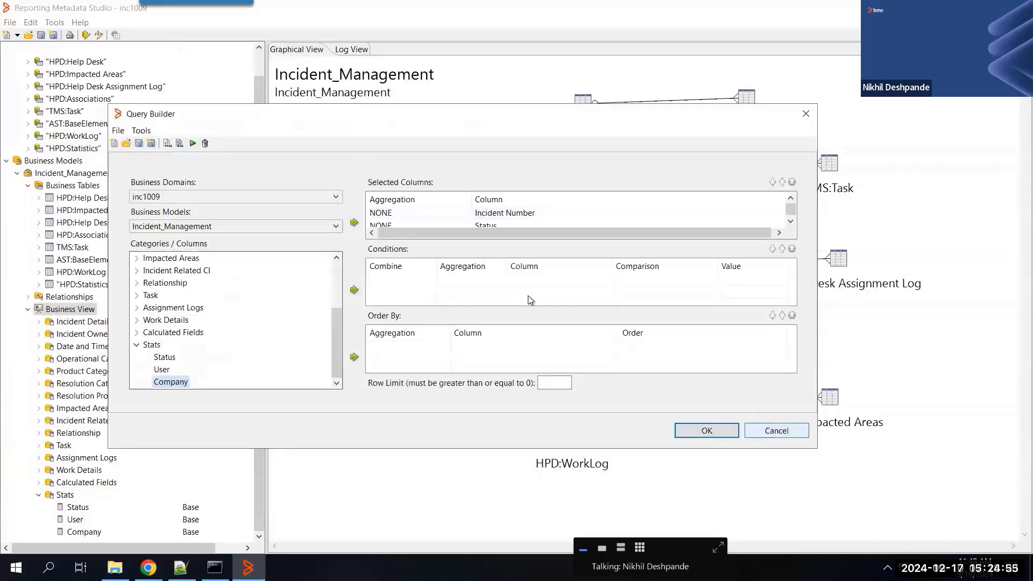
Discard the test query and save the metadata of the Incident_Management model
click(769, 431)
scroll(55, 255, up, 1)
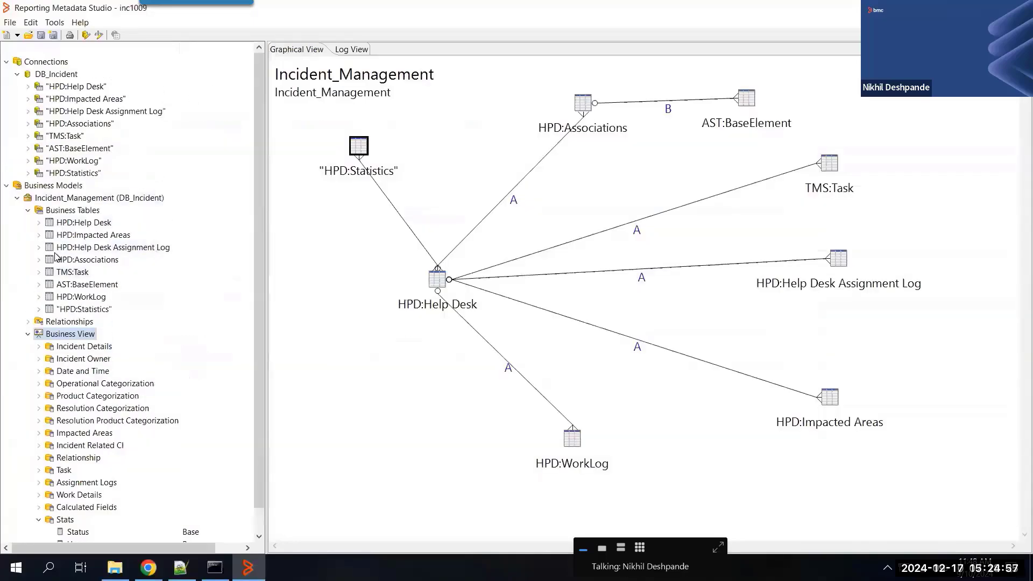
click(41, 36)
Look up the available publishing target and compare it with the ENV_ALIAS entry of env.properties in Notepad++
click(10, 22)
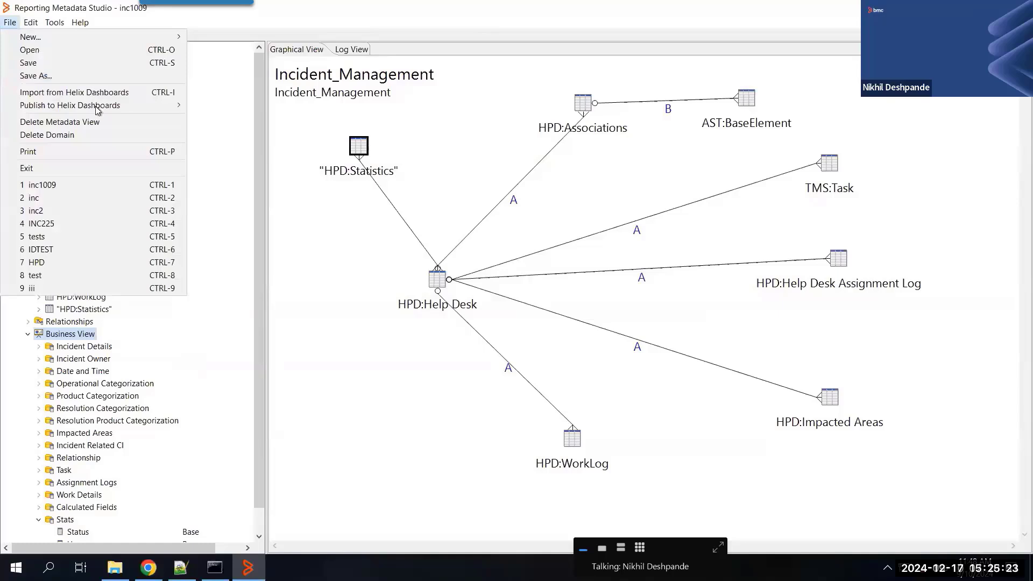
mouse_move(96, 109)
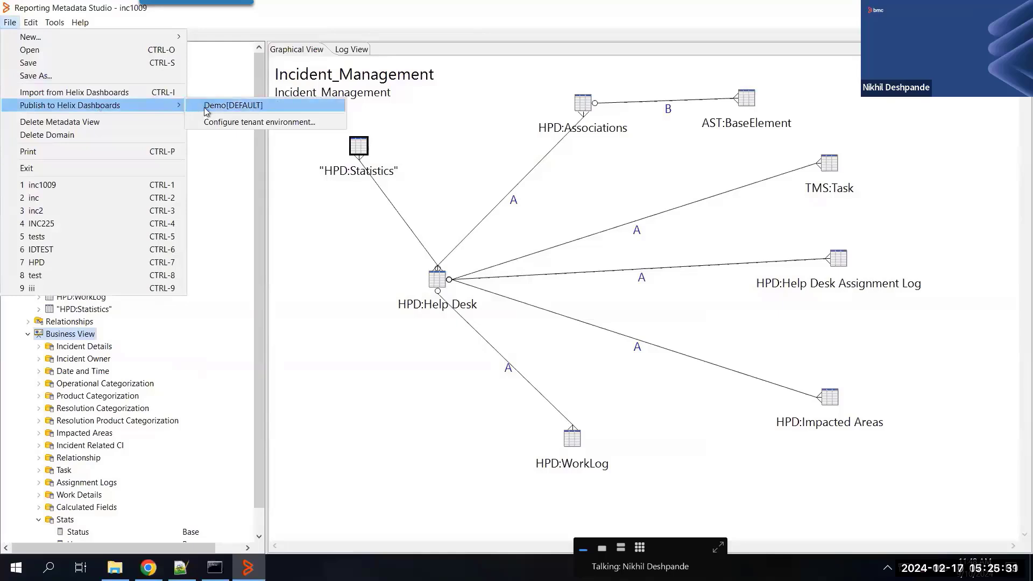
key(alt+Tab)
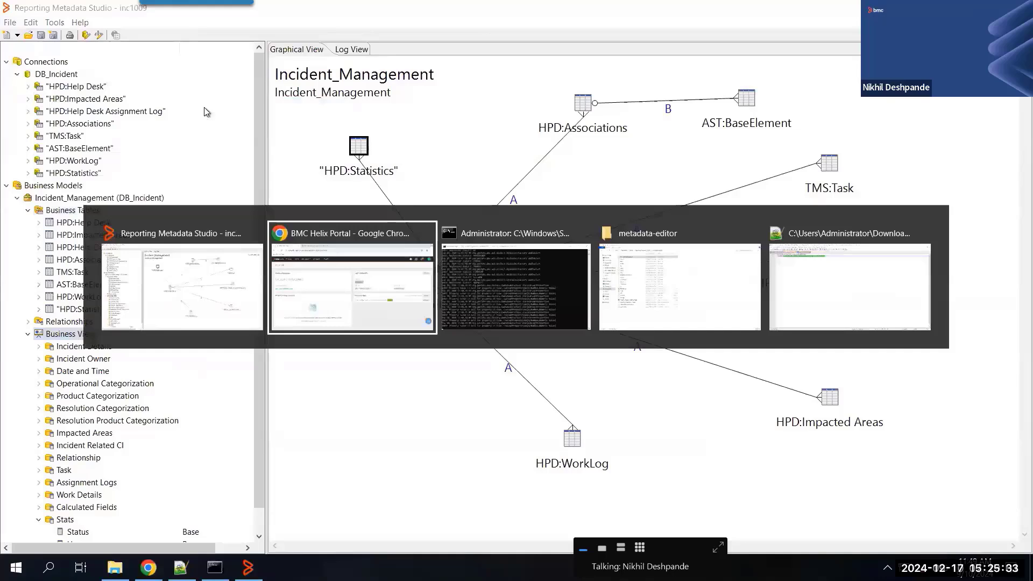
key(alt+Tab)
key(alt+Tab)
key(alt+Tab)
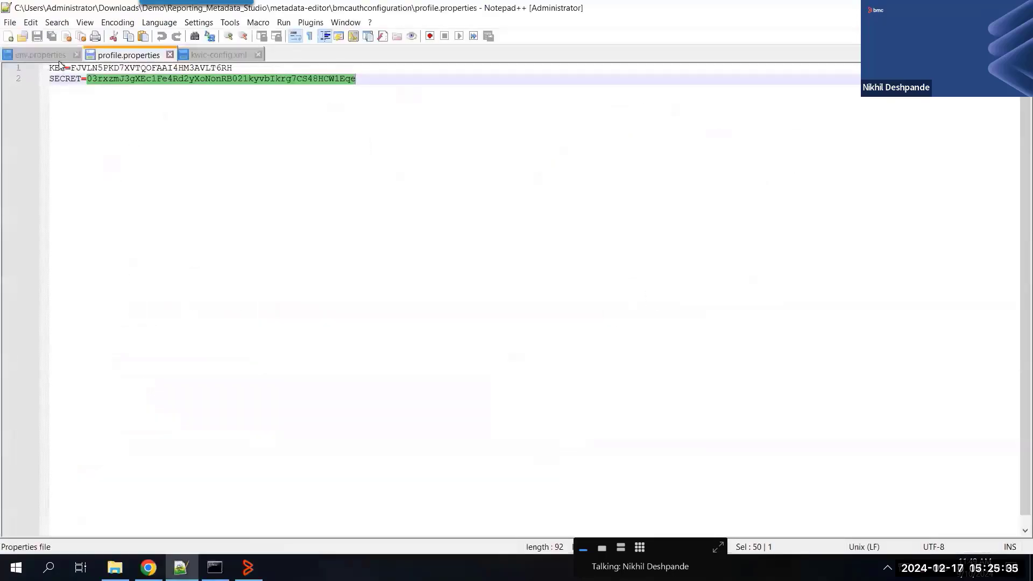
key(ctrl+Tab)
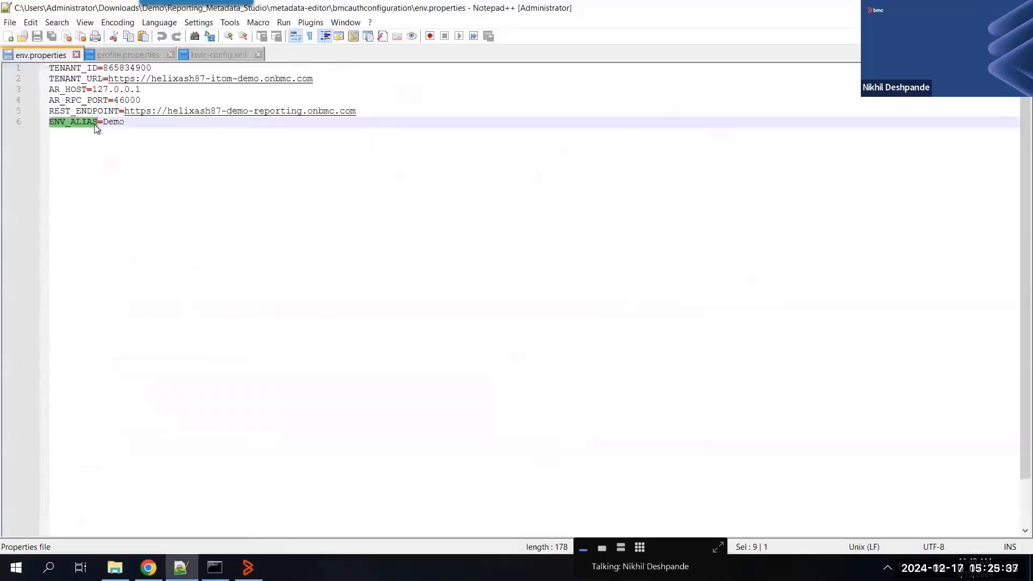
key(alt+Tab)
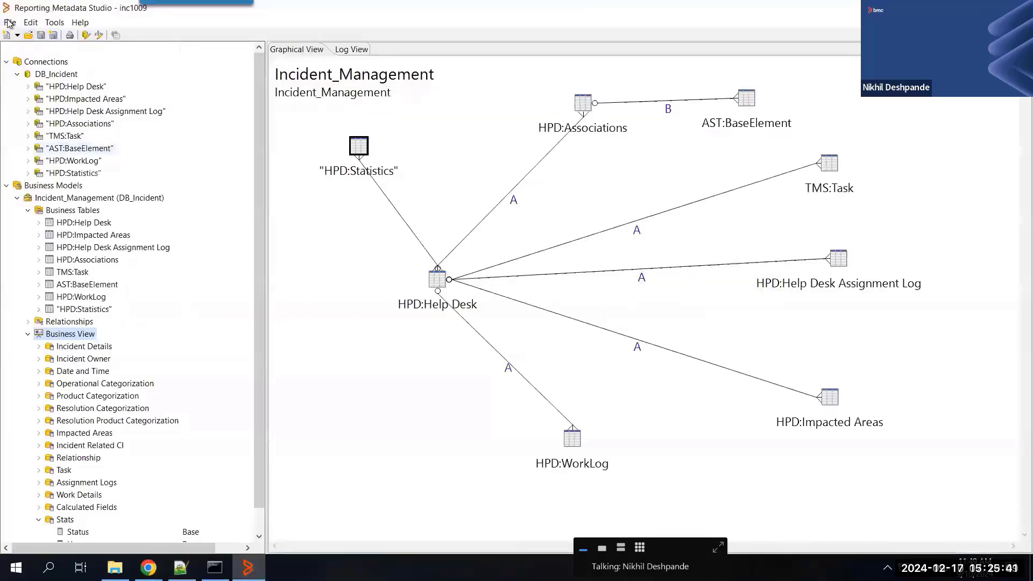
Publish the metadata view to Helix Dashboards in the Demo environment under the name INC1009
click(9, 24)
mouse_move(167, 110)
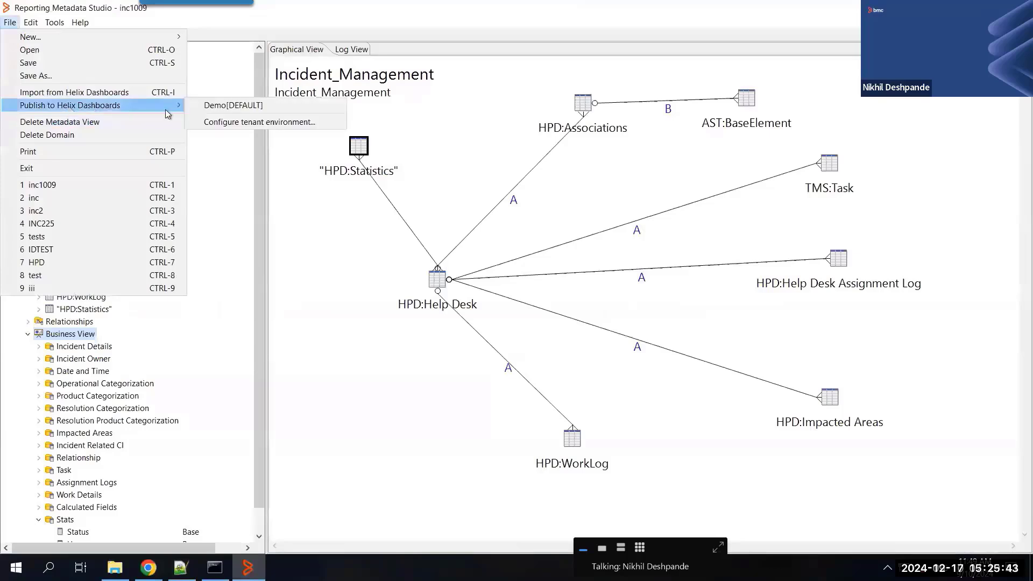
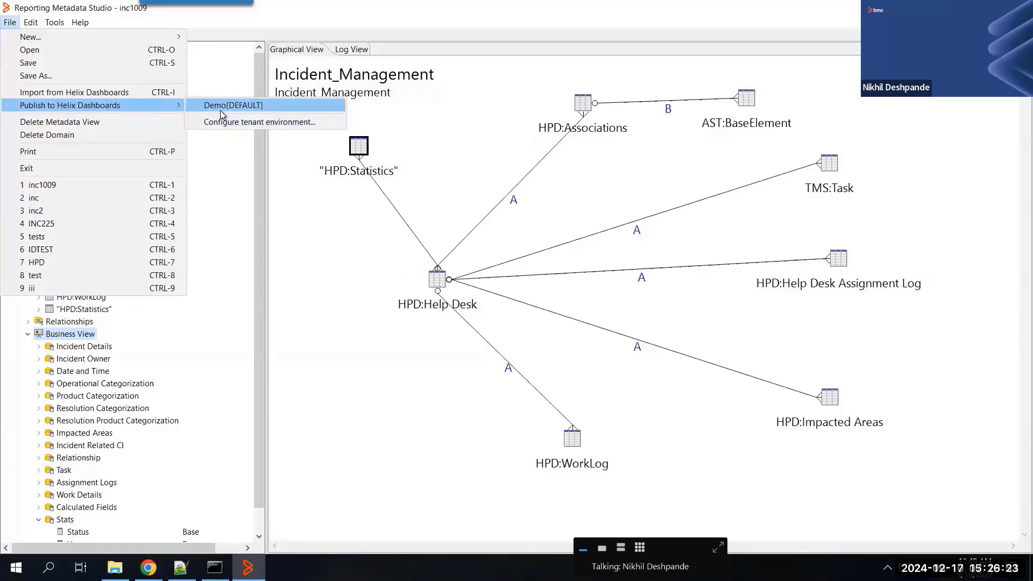
click(251, 110)
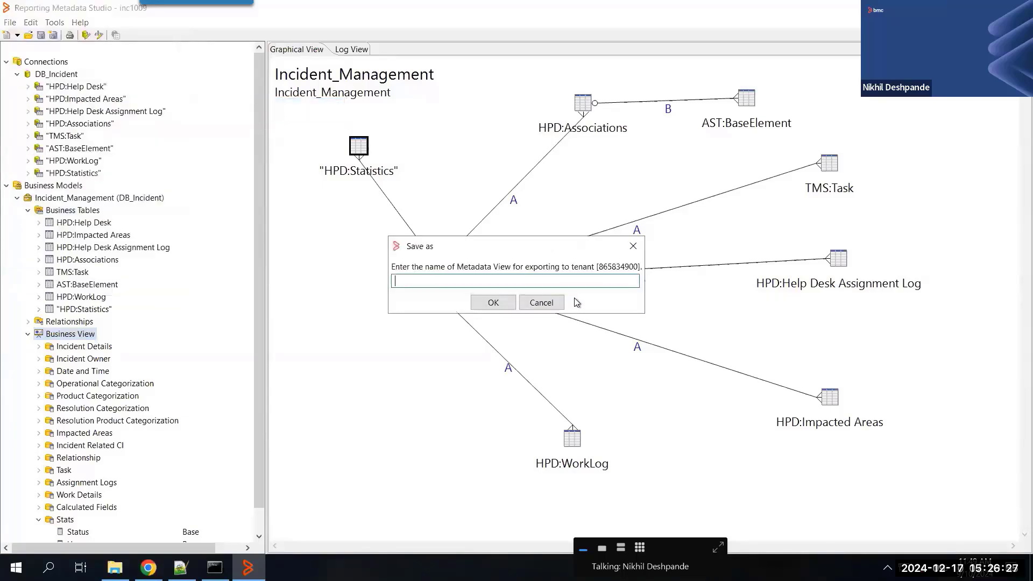
text(INC)
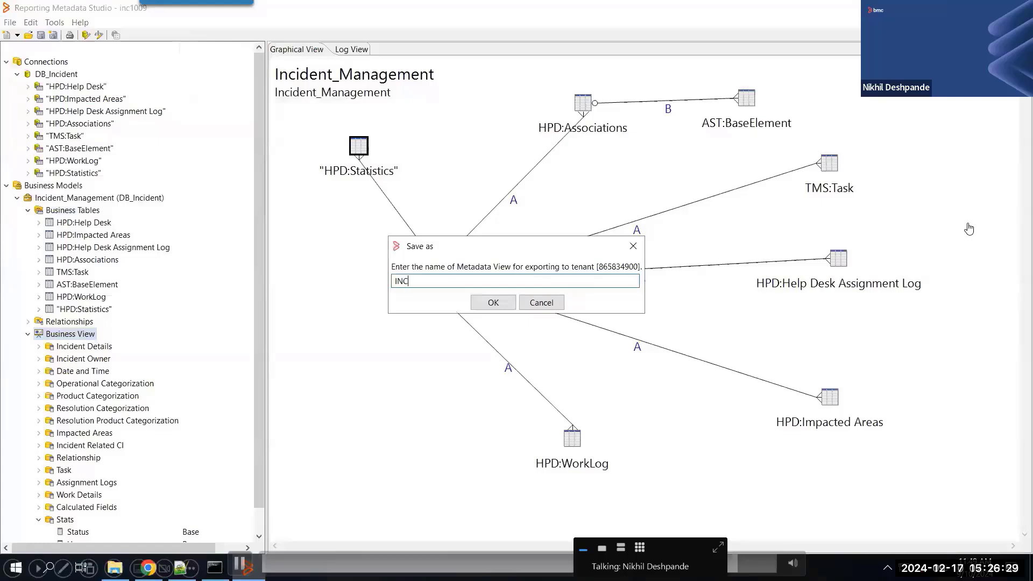
text(1009)
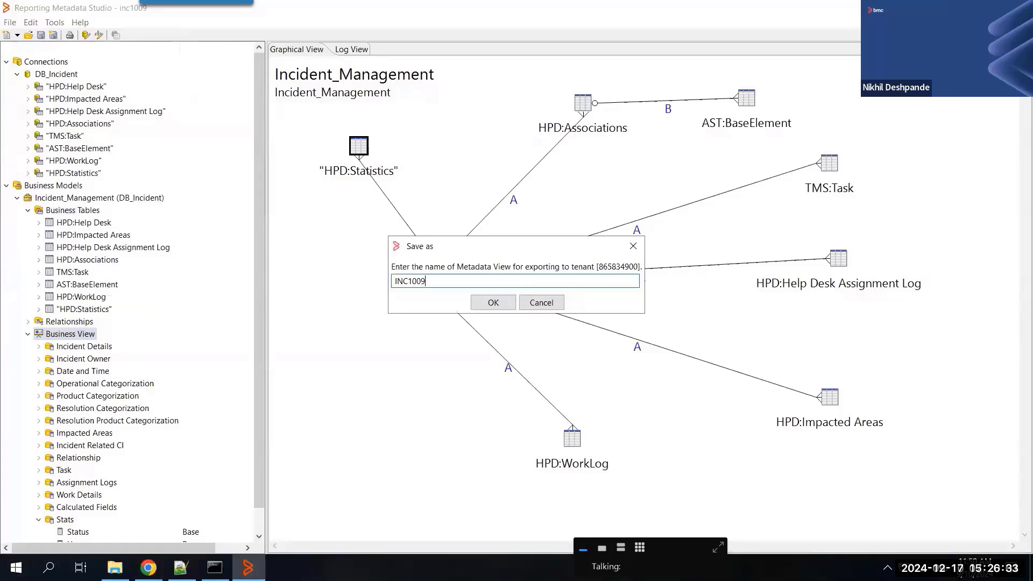
click(492, 303)
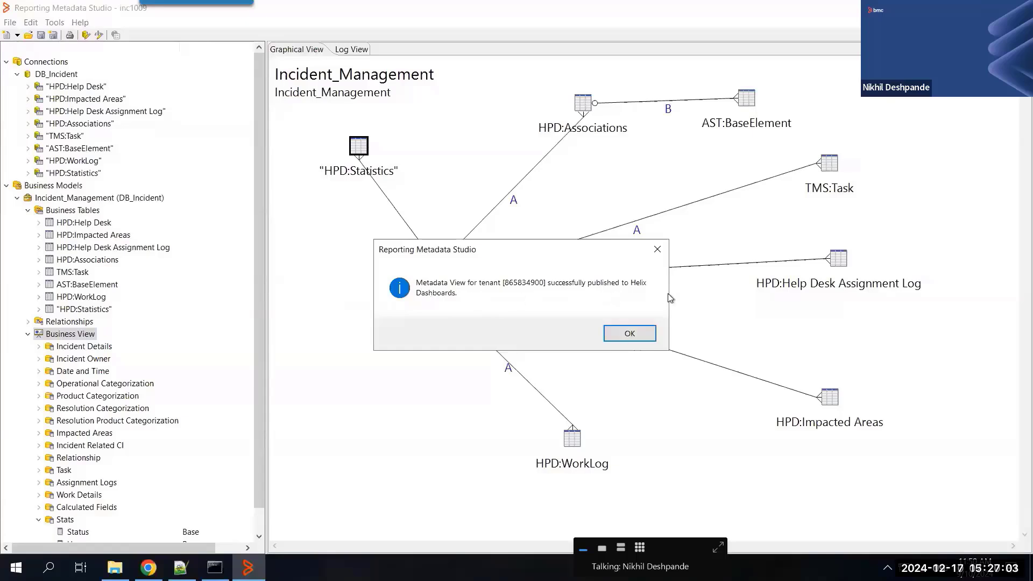
click(626, 333)
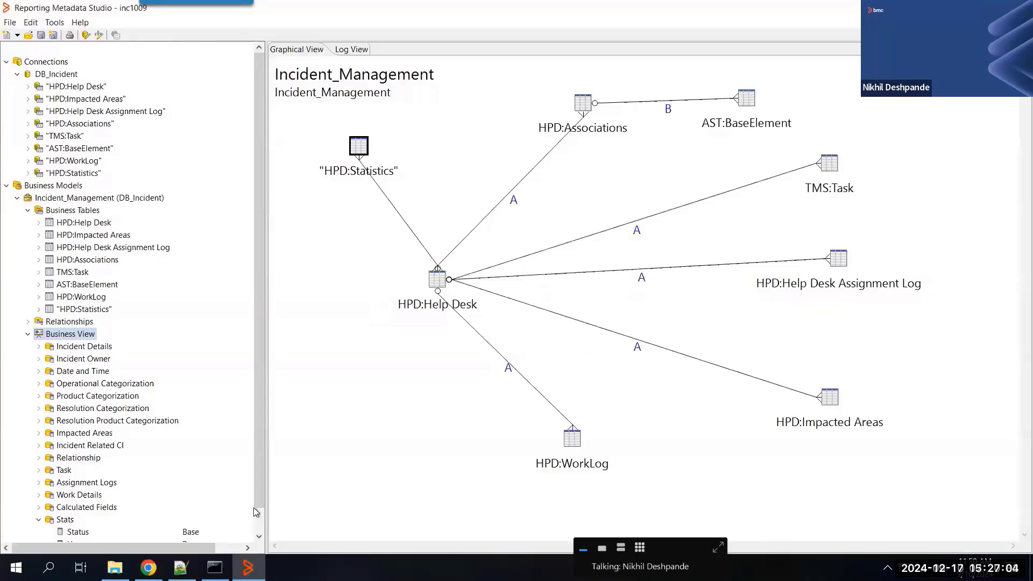
Switch to BMC Helix Dashboards in Chrome and create a new dashboard from the home page
click(148, 567)
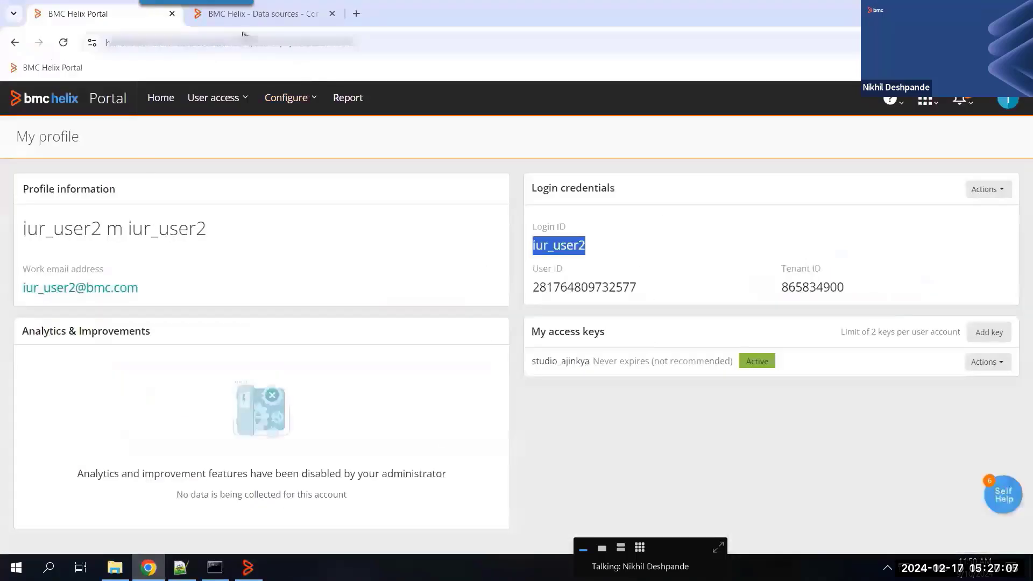
click(260, 16)
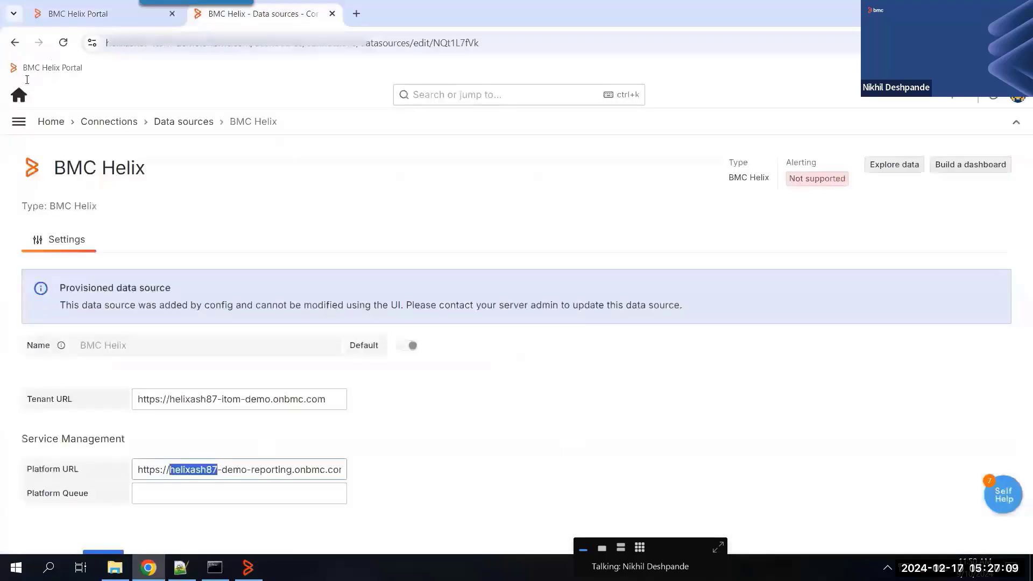
click(18, 96)
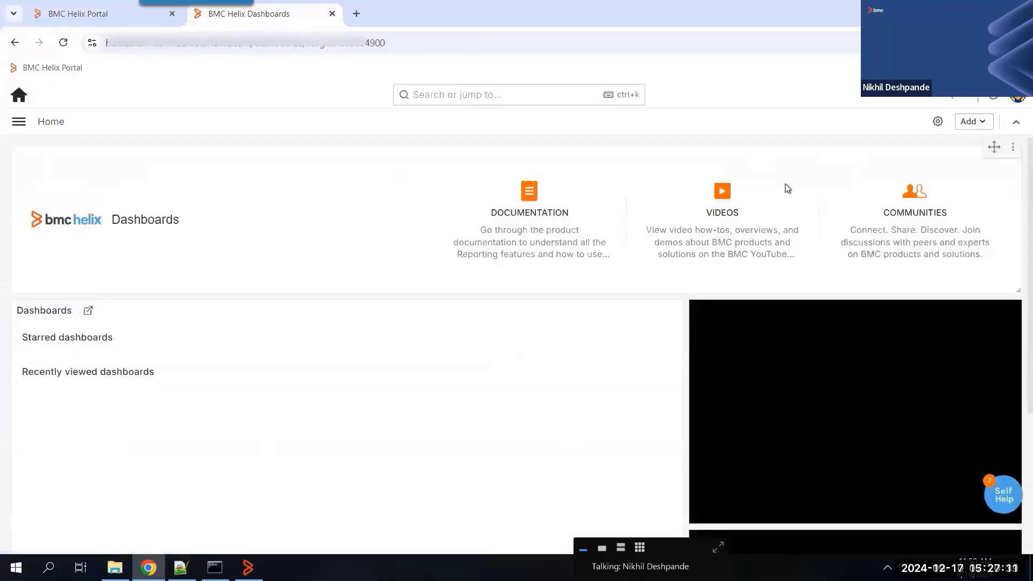
click(972, 122)
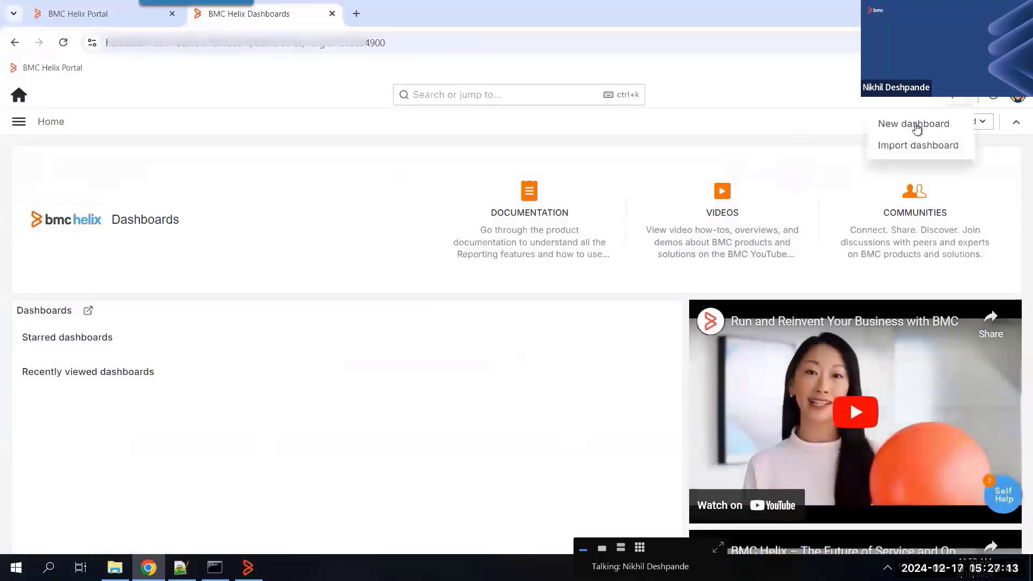
click(914, 124)
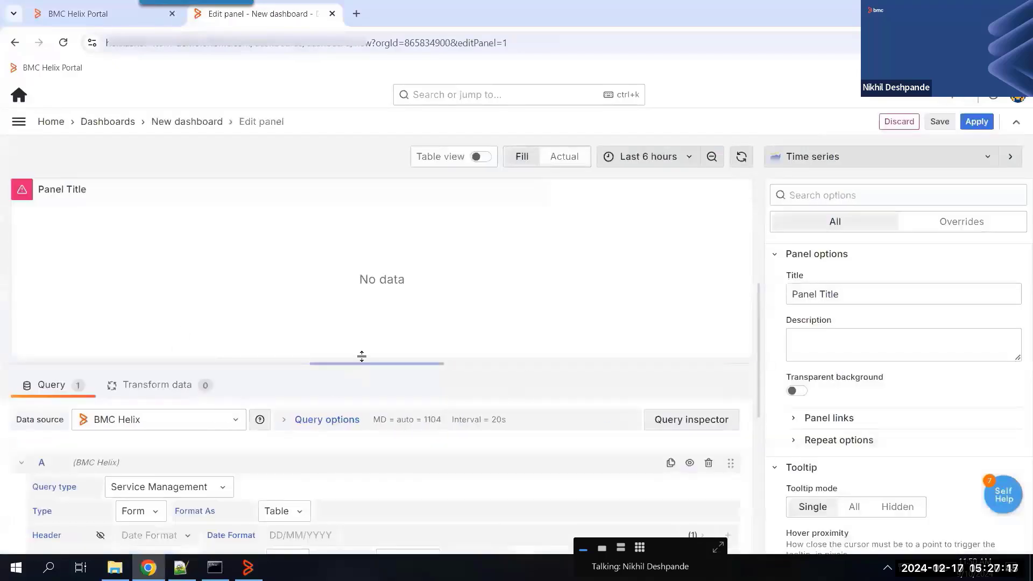
Enlarge the panel's query area and change the Service Management query's type to Visual query builder
drag(373, 228, 373, 263)
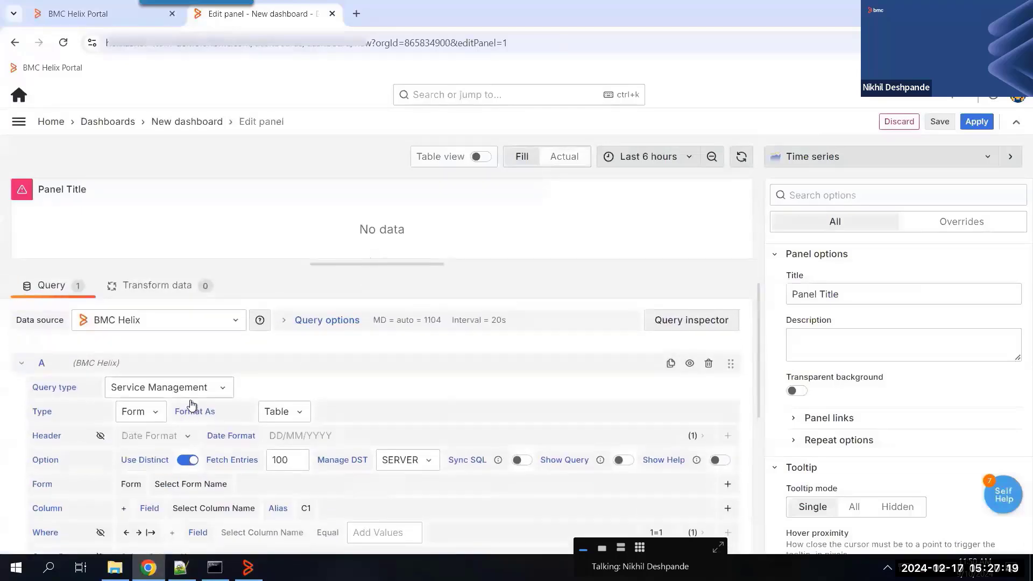
click(141, 419)
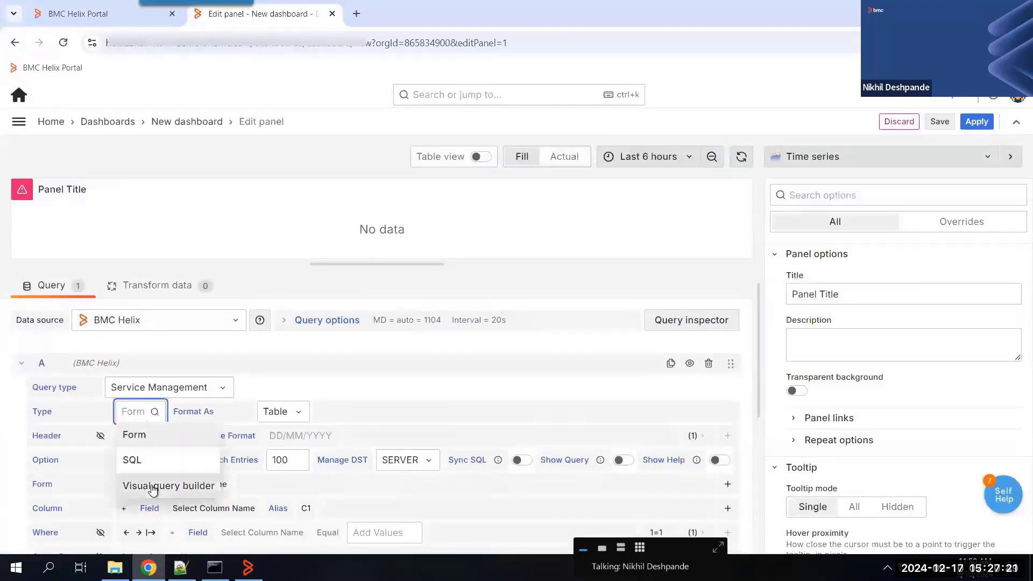
click(153, 487)
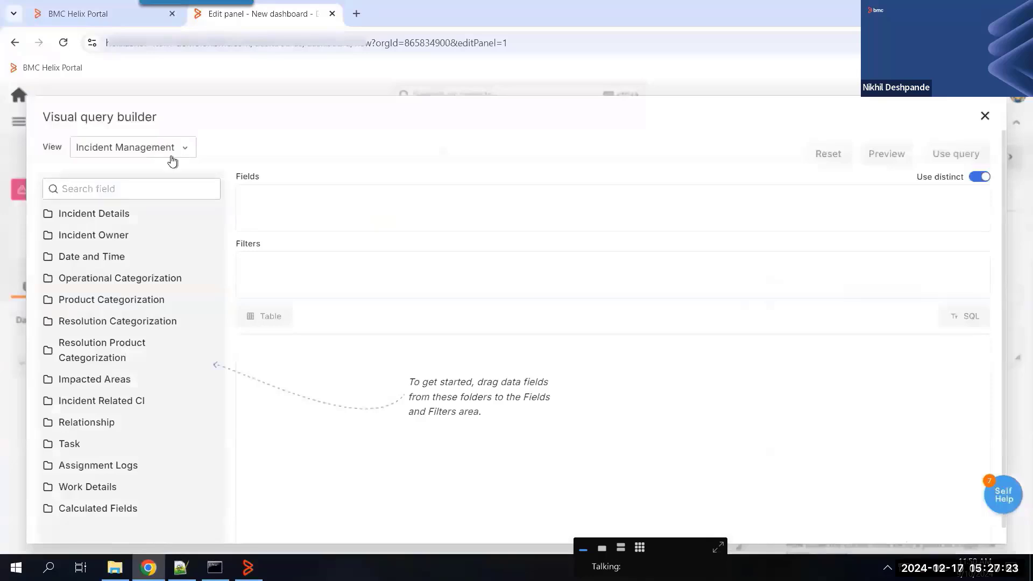
Find the INC1009 view in the visual query builder and select it
click(170, 153)
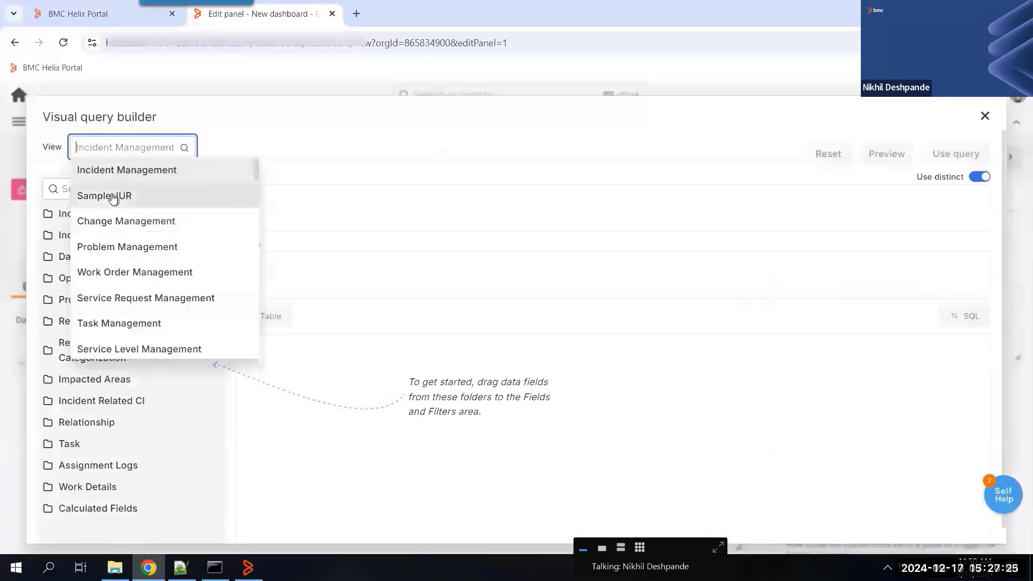
text(ICN)
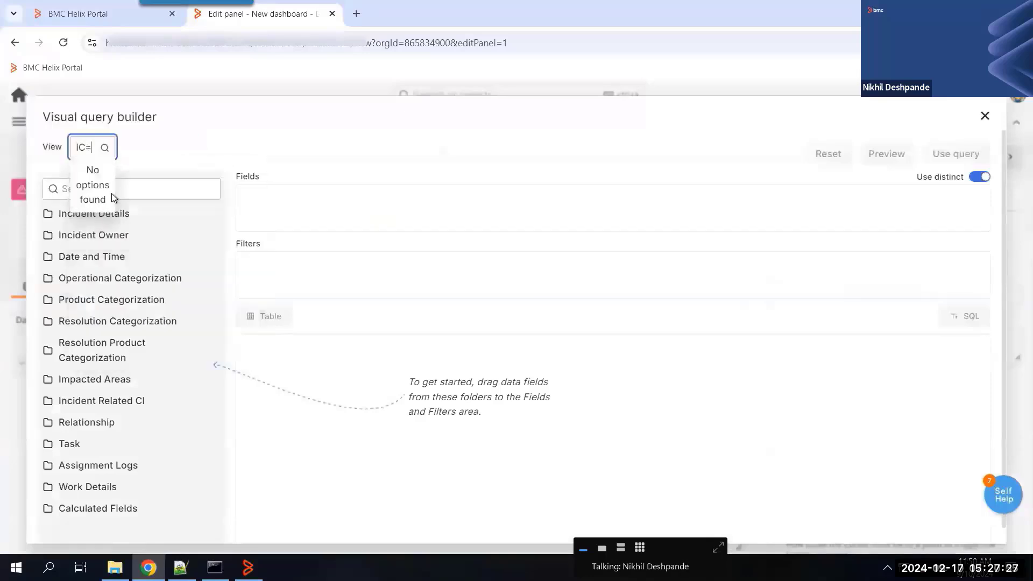
key(BackSpace)
key(BackSpace)
text(NC)
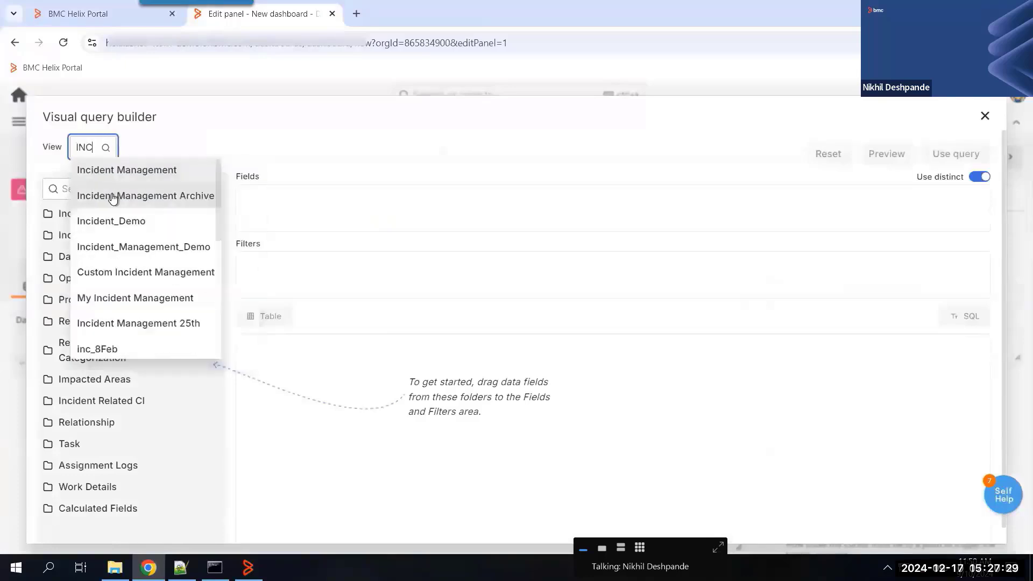
text(10)
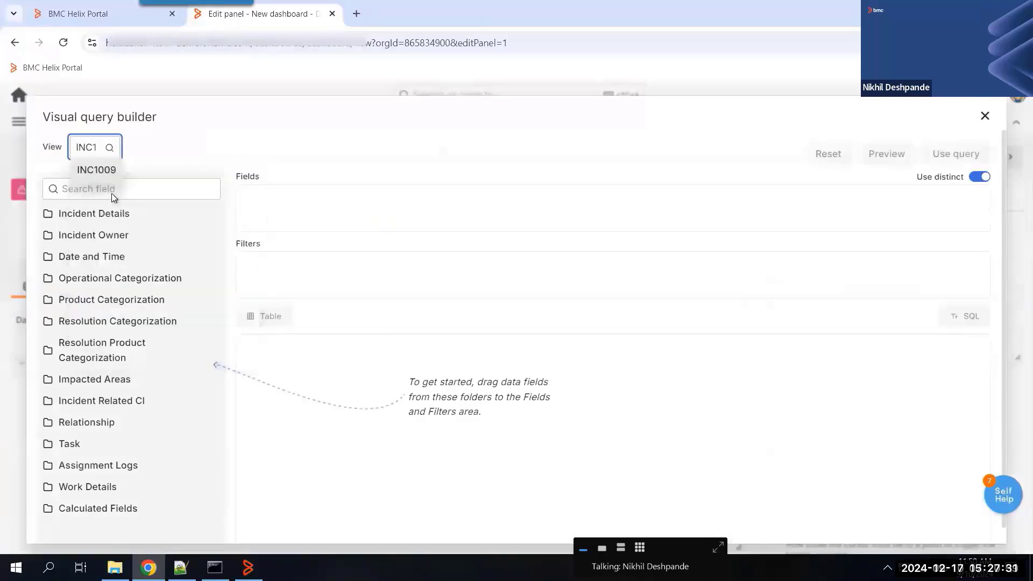
click(94, 171)
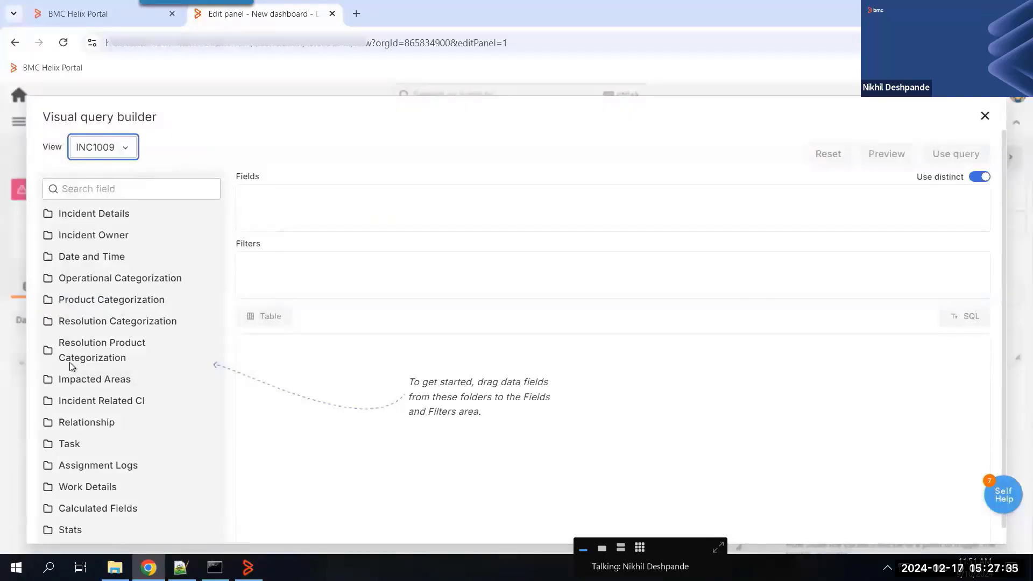
Add the Incident Number field from the Incident Details folder to the query's fields
scroll(72, 519, down, 1)
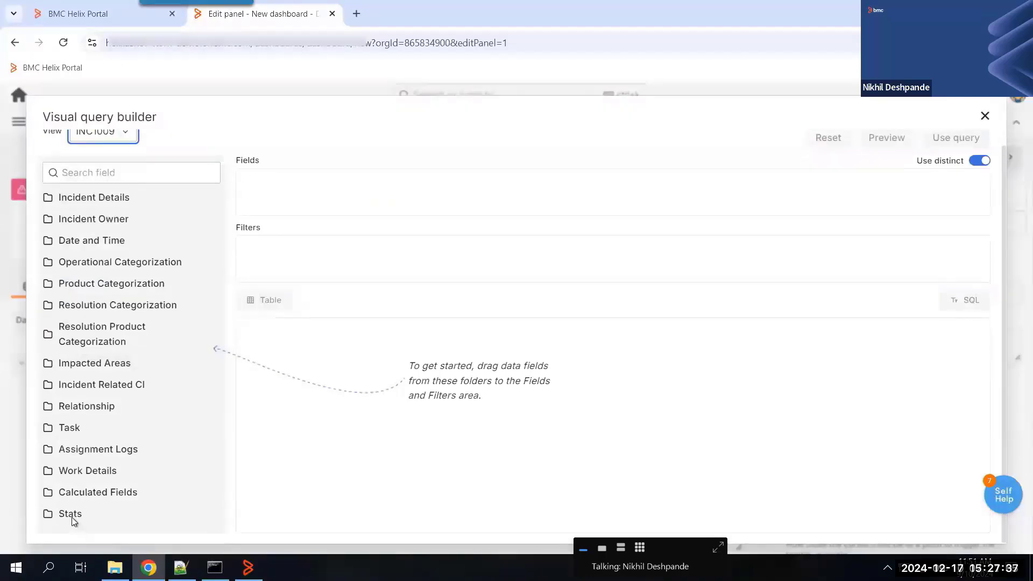
scroll(96, 237, up, 1)
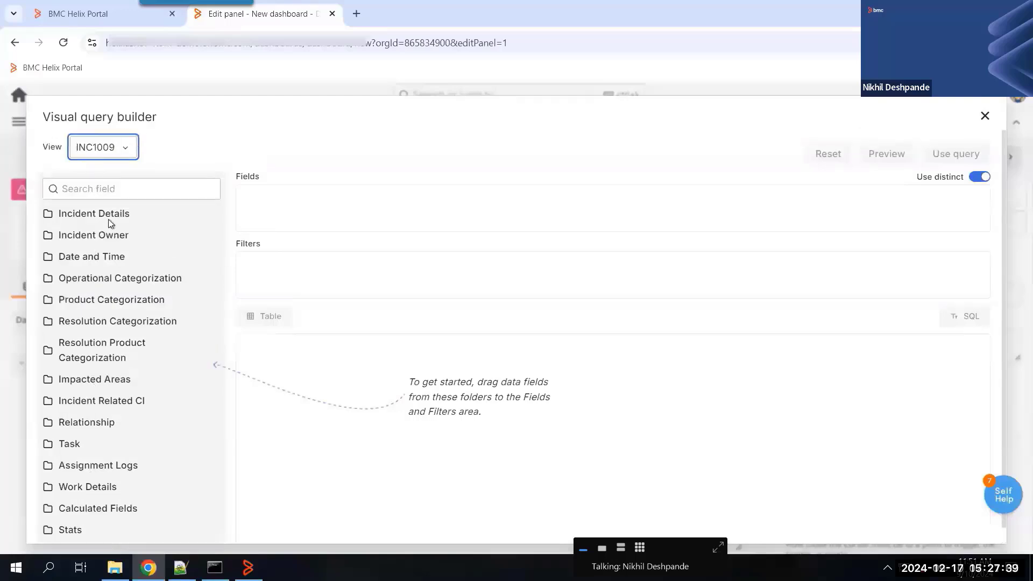
click(110, 218)
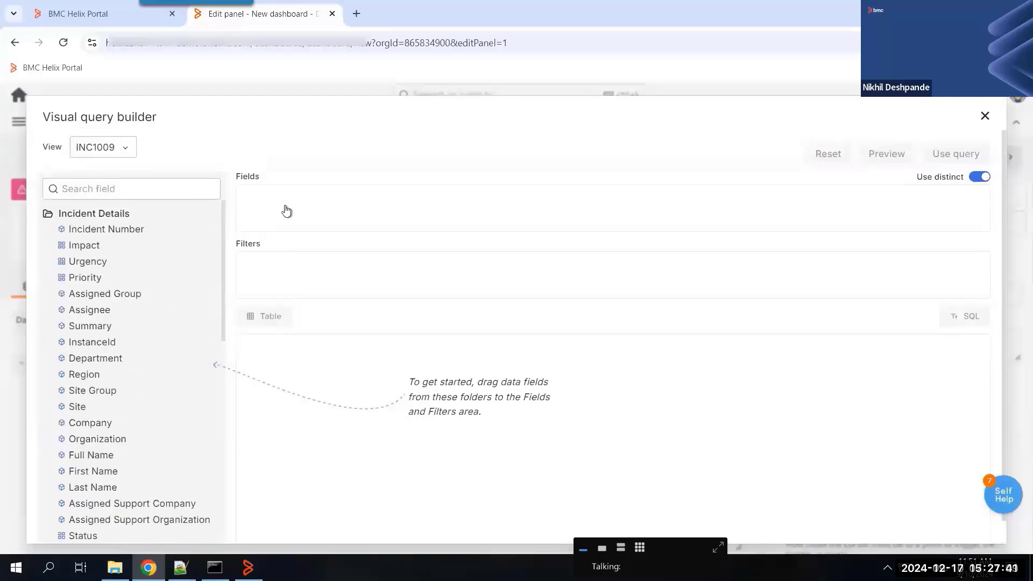
drag(287, 210, 286, 209)
click(102, 217)
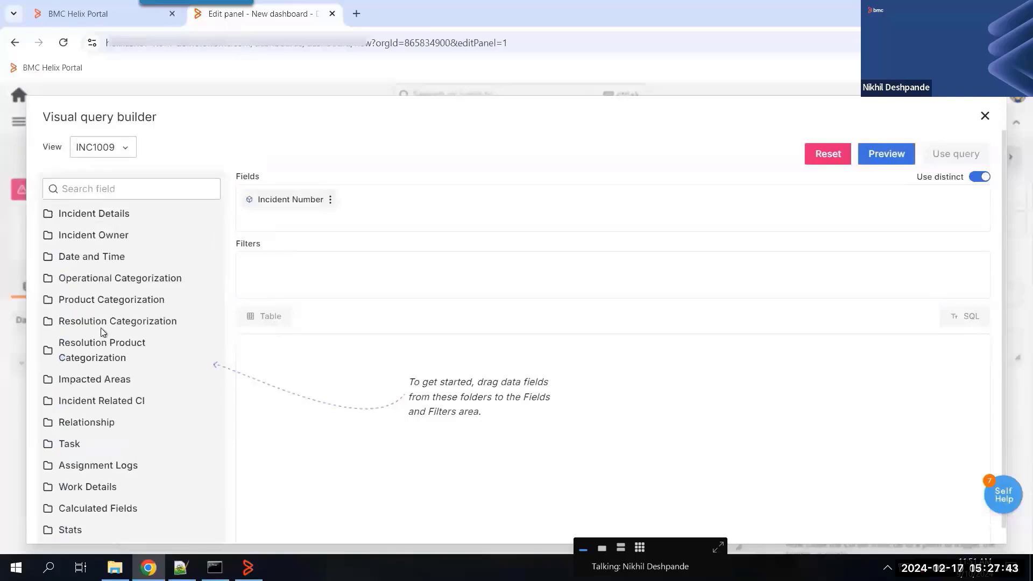
Add the Status, User and Company fields from the Stats folder to the query's fields
scroll(76, 525, down, 1)
click(70, 514)
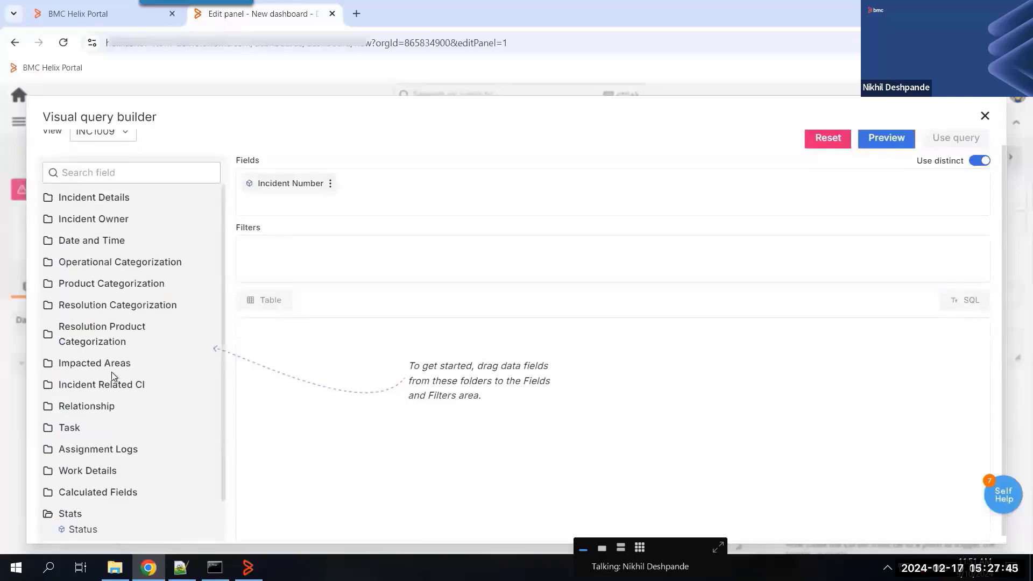
scroll(111, 421, down, 2)
drag(76, 487, 386, 208)
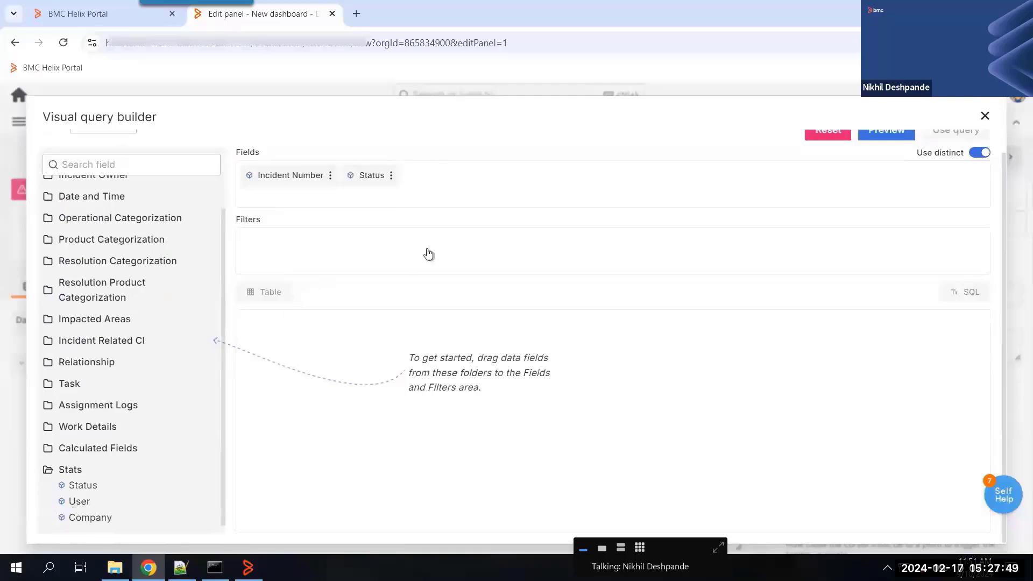
drag(79, 500, 454, 177)
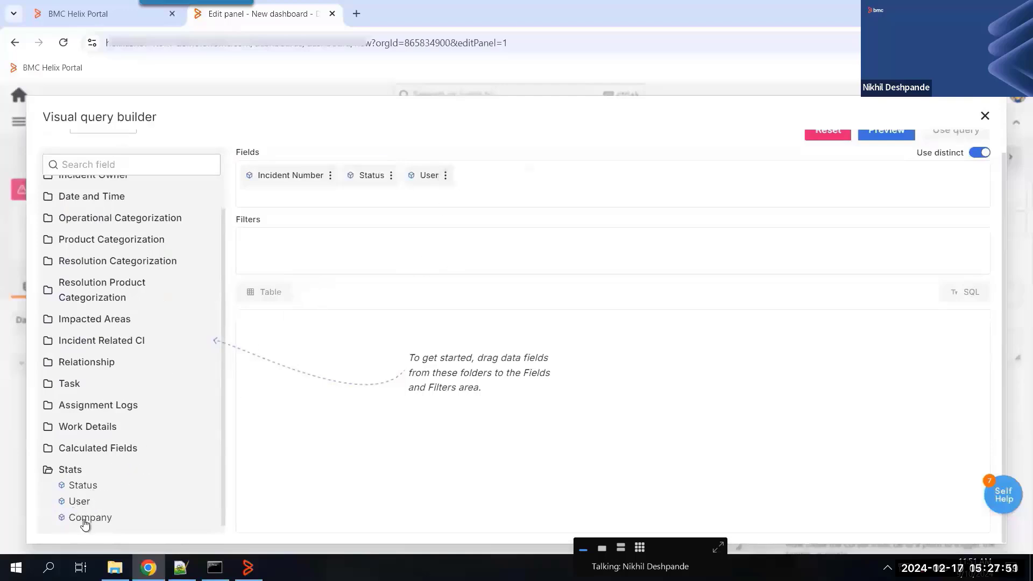
drag(85, 520, 497, 197)
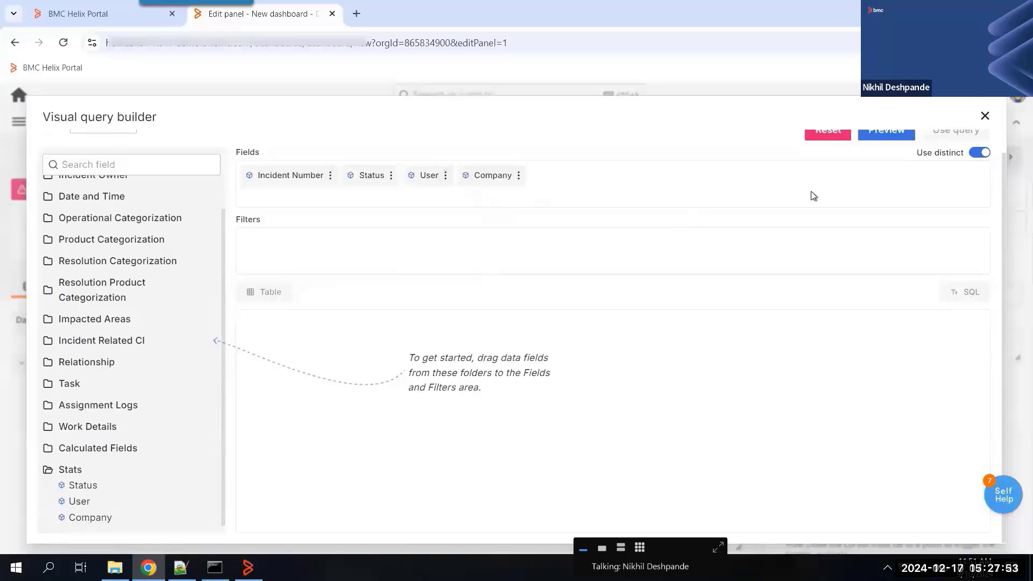
Use the built query in the panel, switch the visualization to a table and enlarge the panel preview area
scroll(872, 167, up, 1)
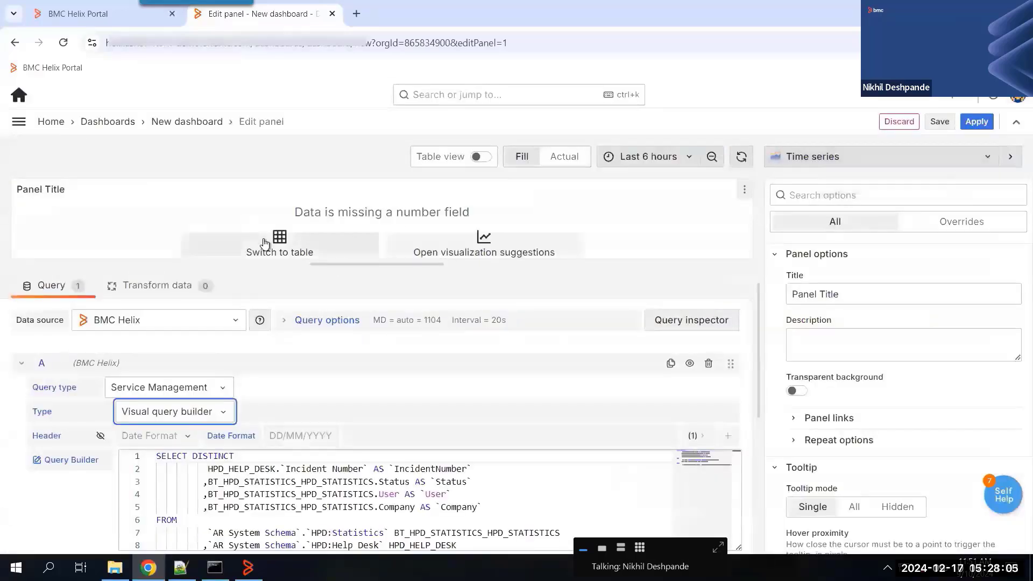
click(264, 239)
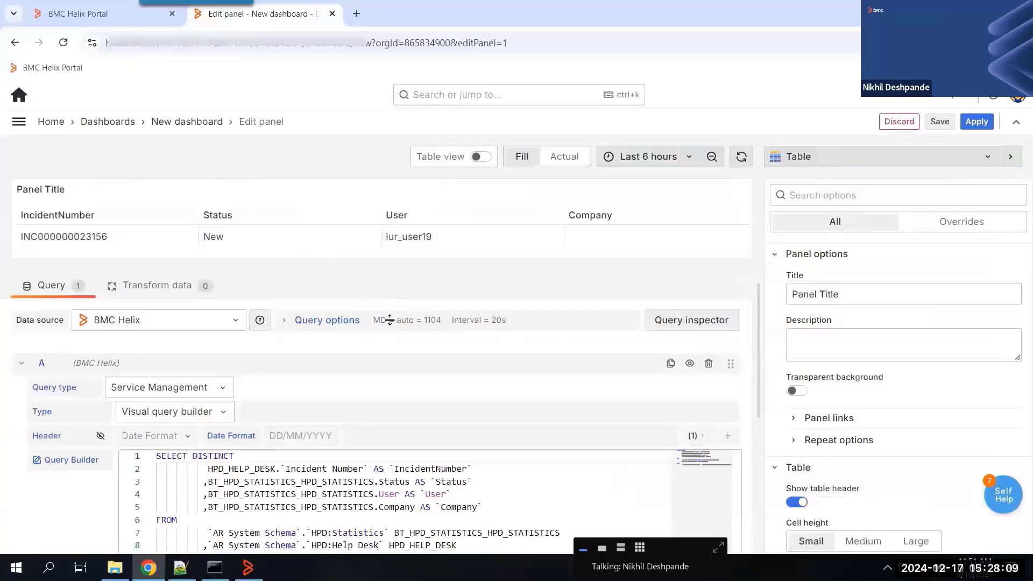
drag(396, 264, 388, 324)
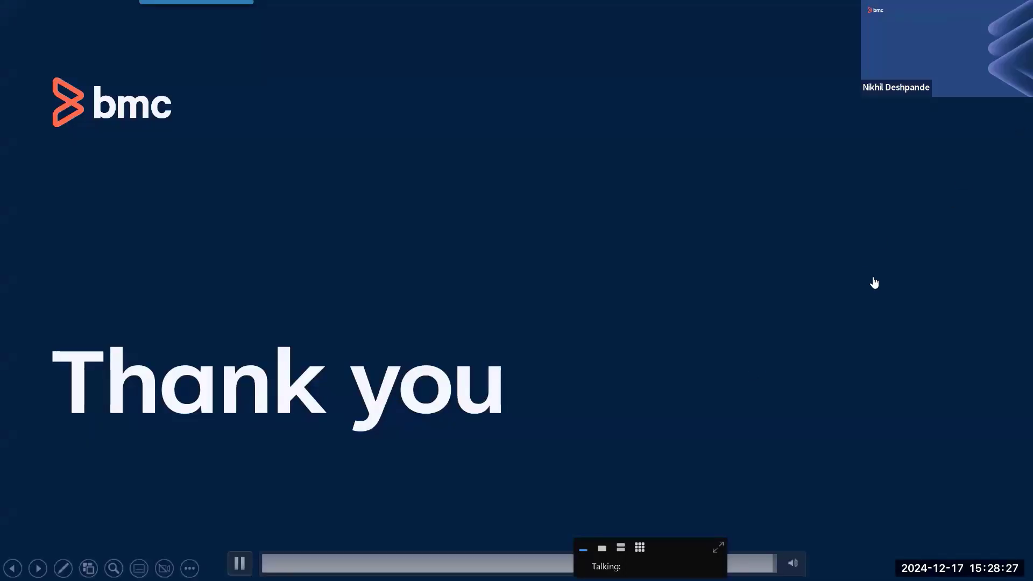
click(916, 383)
click(780, 375)
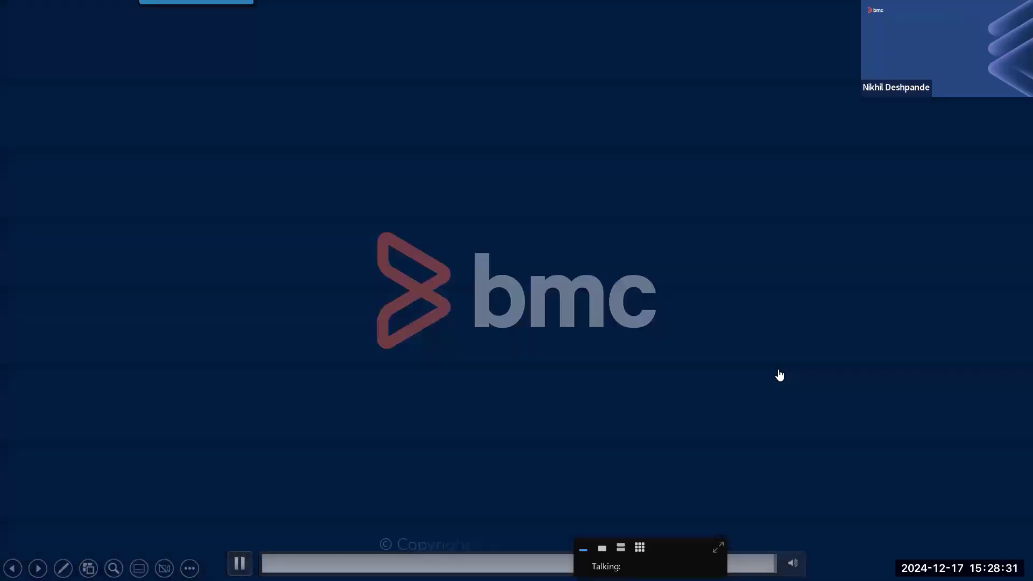
key(Right)
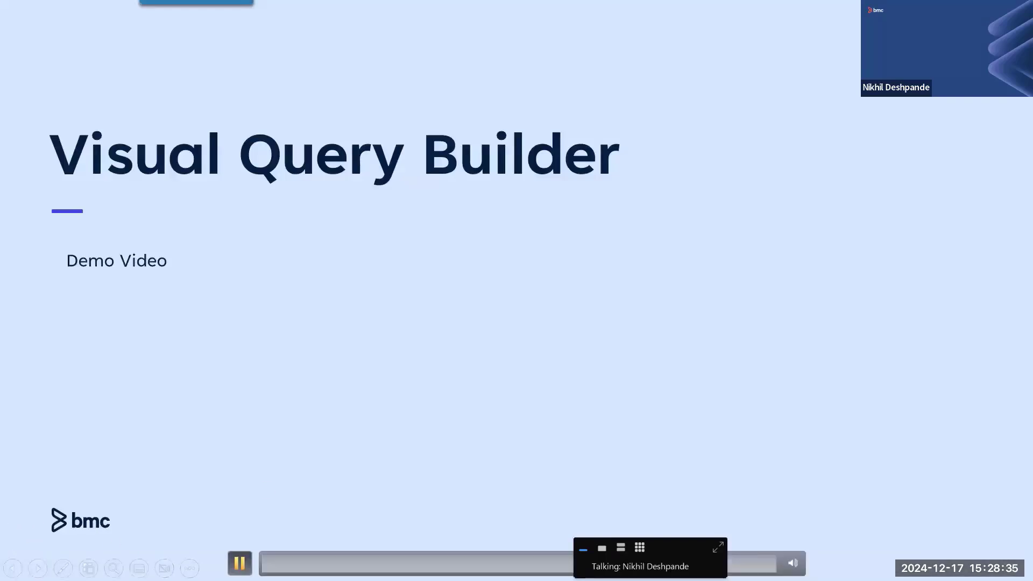
click(951, 187)
key(Right)
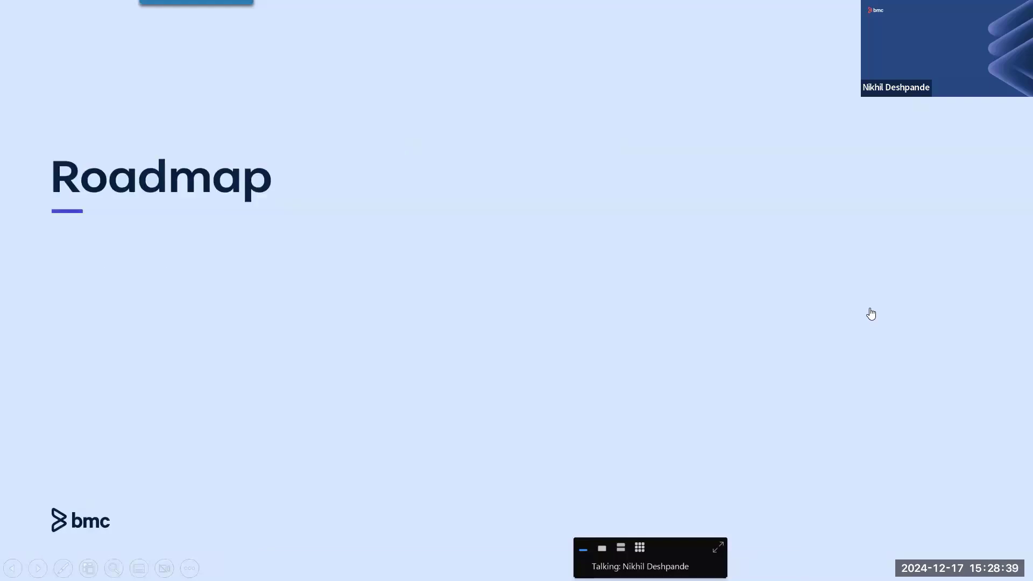